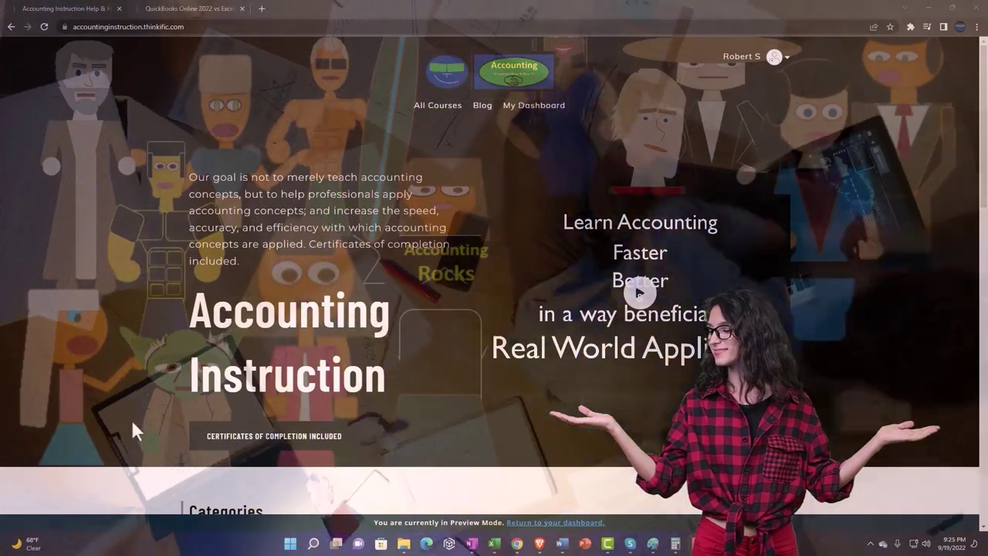
Browse the course categories on the Accounting Instruction site and the QuickBooks Online 2022 course's lesson sections
{"action": "scroll", "coordinate": [134, 421], "scroll_direction": "down", "scroll_amount": 5}
{"action": "scroll", "coordinate": [136, 420], "scroll_direction": "down", "scroll_amount": 4}
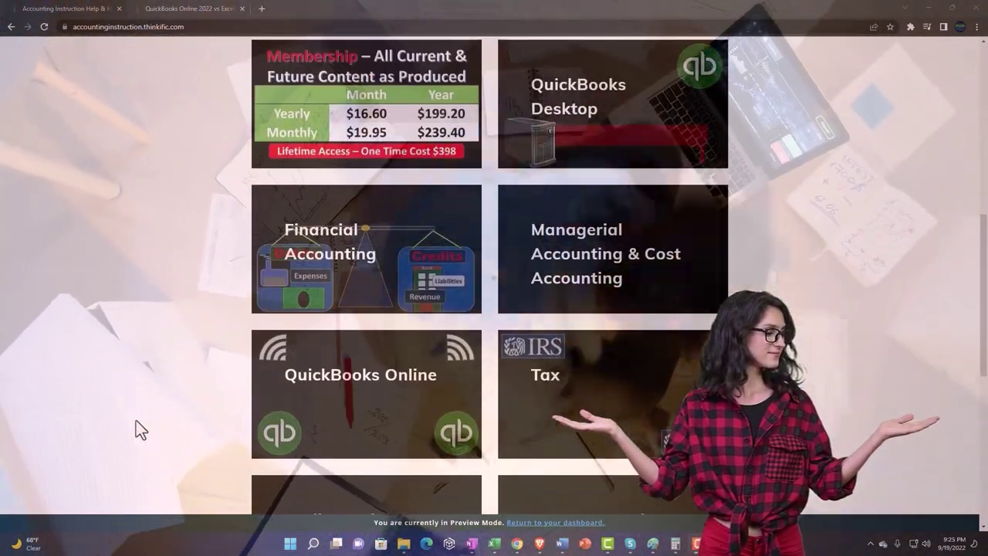
{"action": "scroll", "coordinate": [136, 420], "scroll_direction": "down", "scroll_amount": 5}
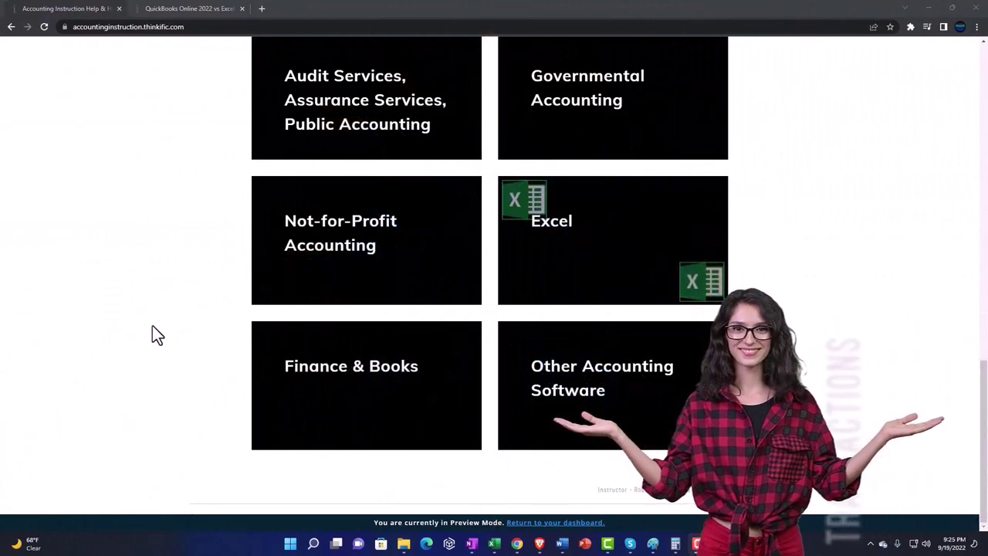
{"action": "left_click", "coordinate": [176, 8]}
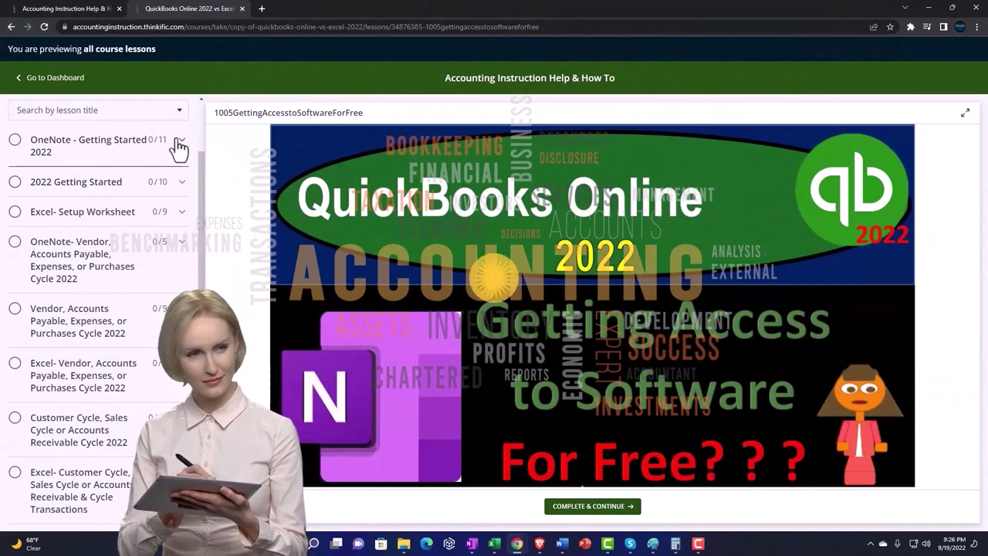
{"action": "left_click", "coordinate": [180, 145]}
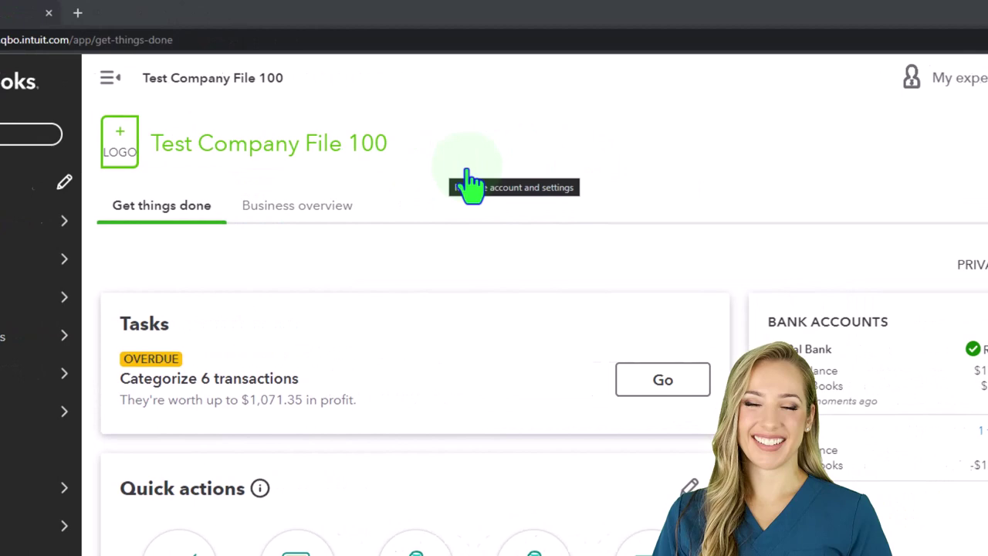
Check the company file's settings for the current interface view
{"action": "left_click", "coordinate": [893, 91]}
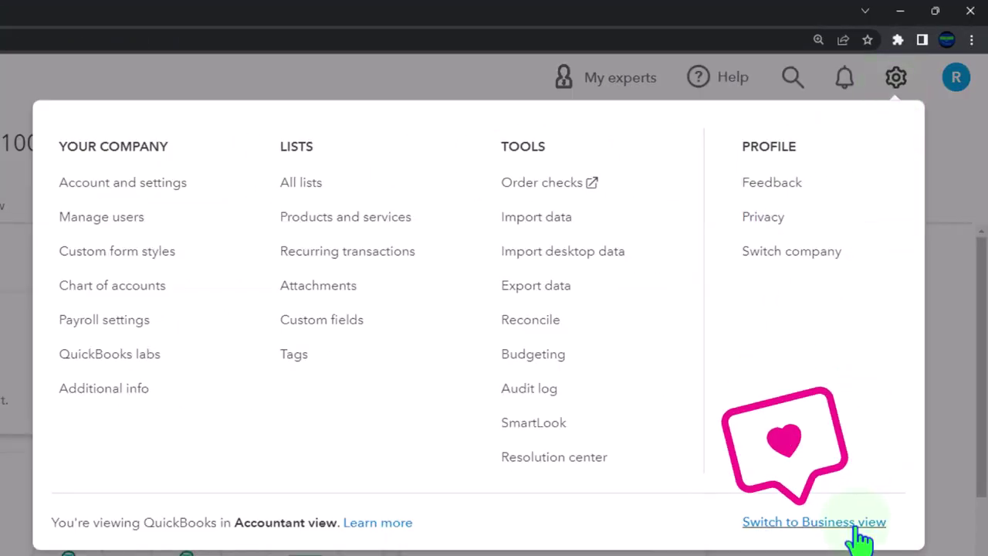
{"action": "left_click", "coordinate": [856, 525]}
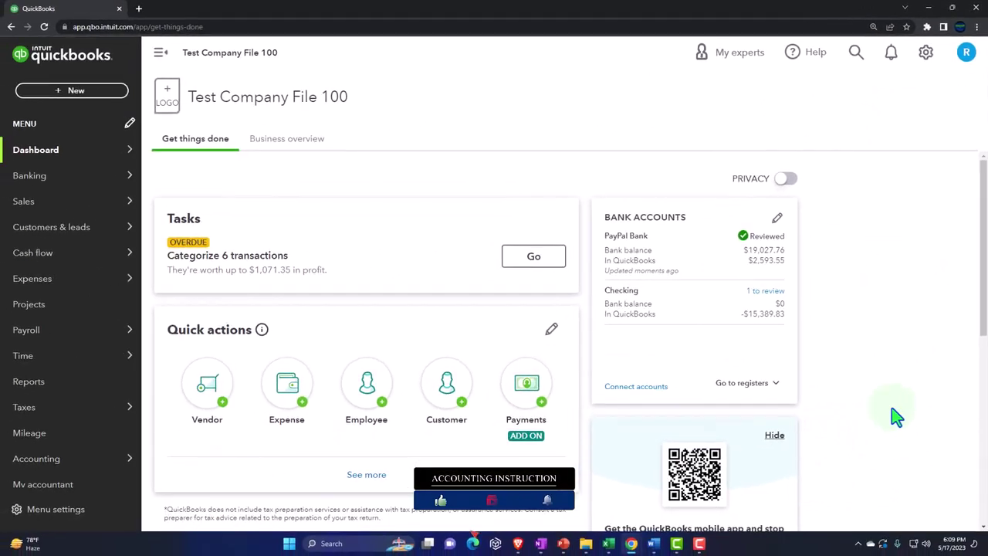
Duplicate the QuickBooks browser tab twice to have three tabs of Test Company File 100
{"action": "right_click", "coordinate": [87, 13]}
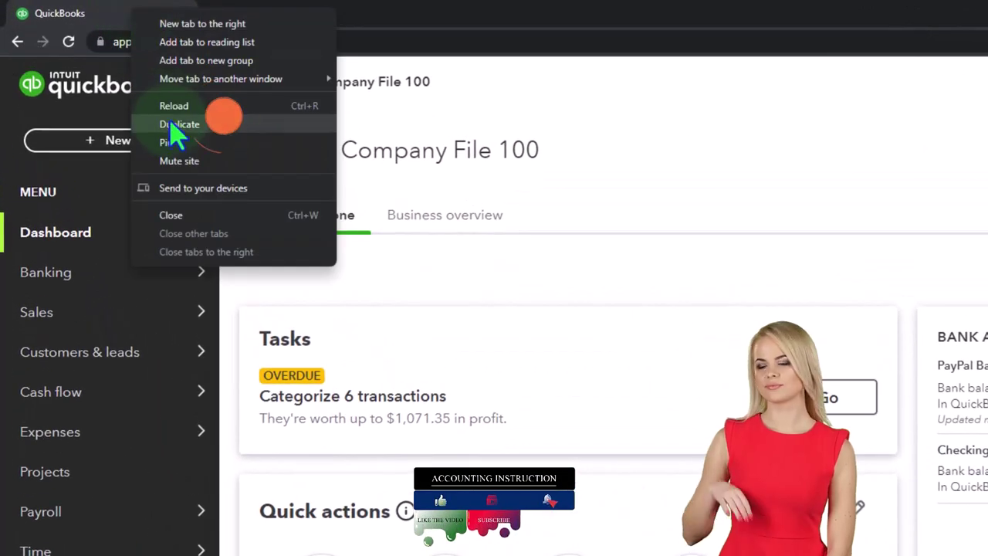
{"action": "left_click", "coordinate": [228, 124]}
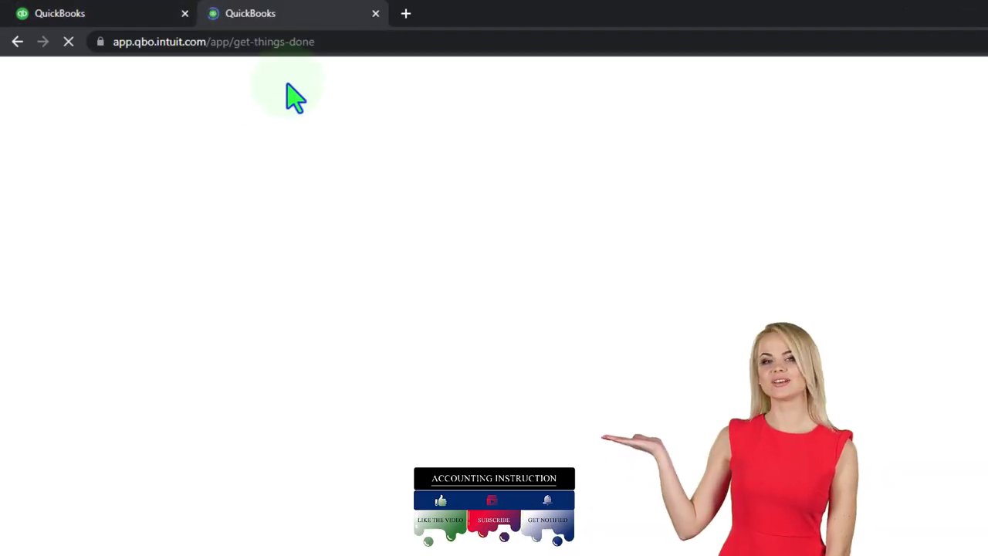
{"action": "right_click", "coordinate": [317, 19]}
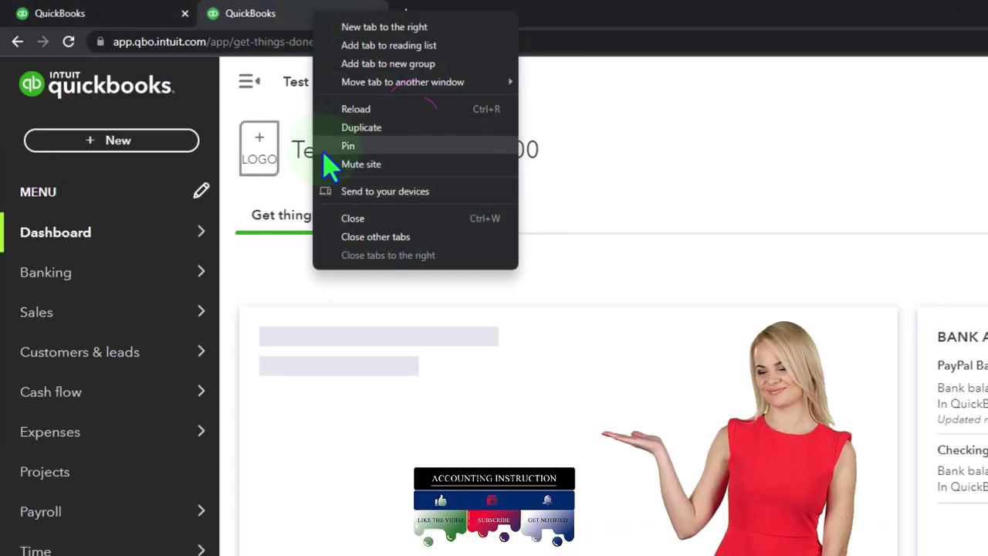
{"action": "left_click", "coordinate": [395, 129]}
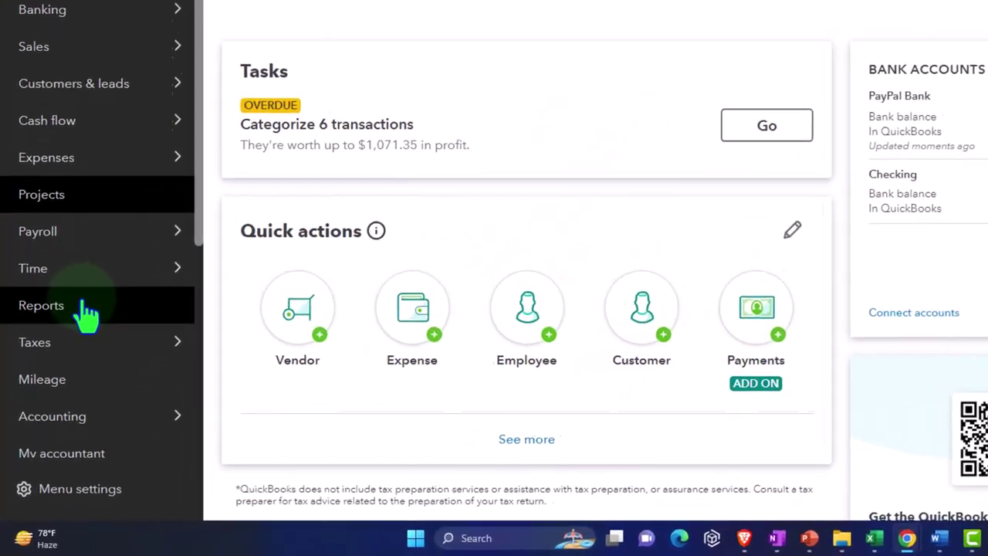
Open the Balance Sheet report in the second tab and the Profit and Loss report in the third tab
{"action": "left_click", "coordinate": [94, 284]}
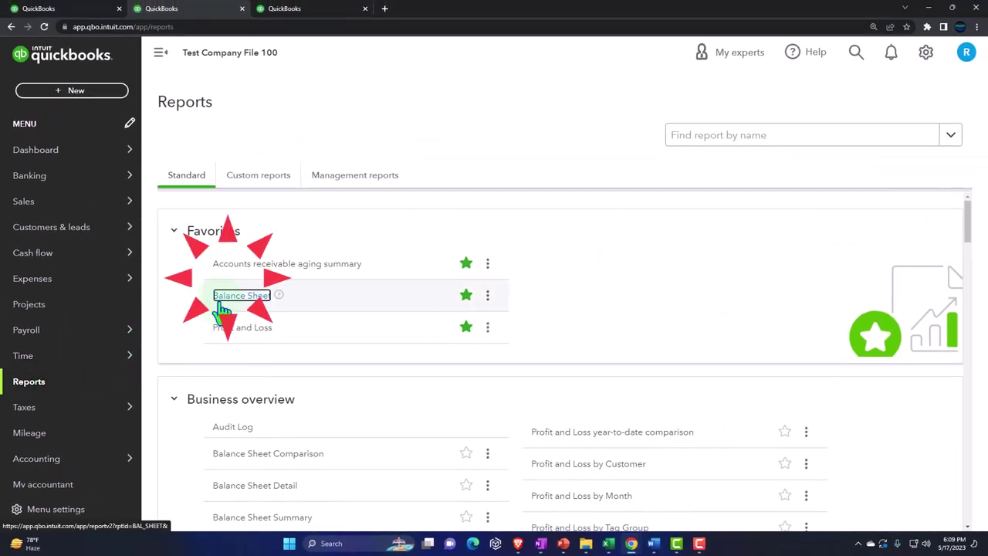
{"action": "left_click", "coordinate": [221, 304]}
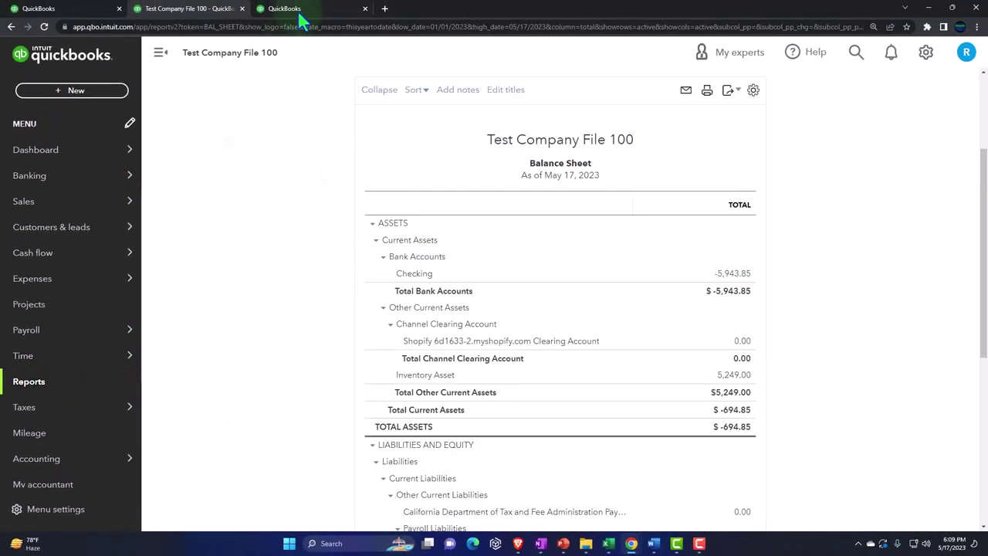
{"action": "left_click", "coordinate": [301, 10]}
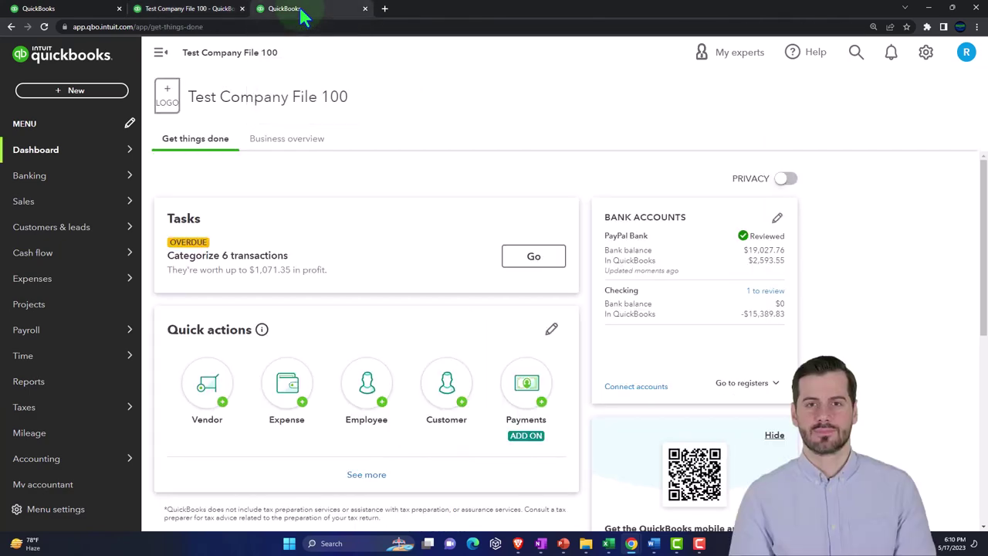
{"action": "left_click", "coordinate": [81, 310]}
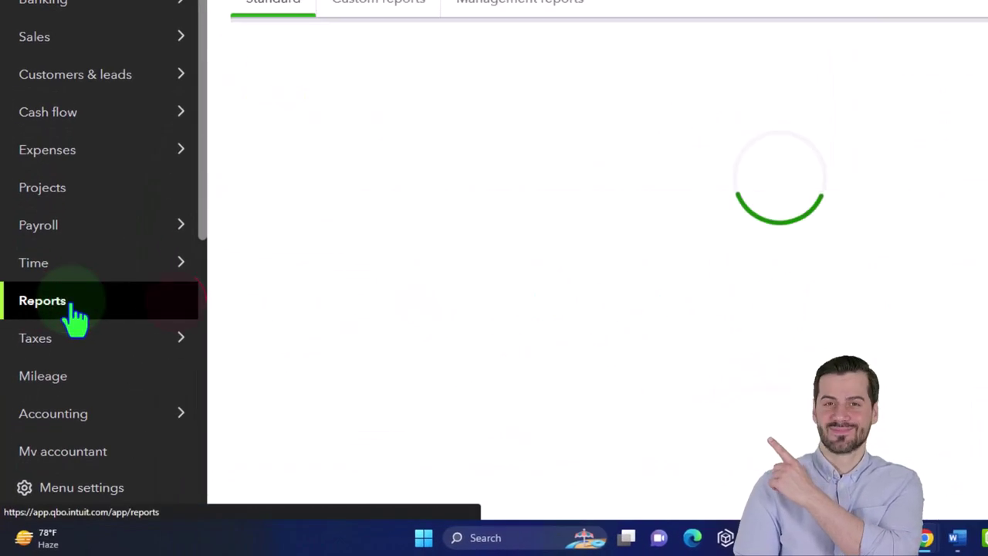
{"action": "left_click", "coordinate": [258, 293]}
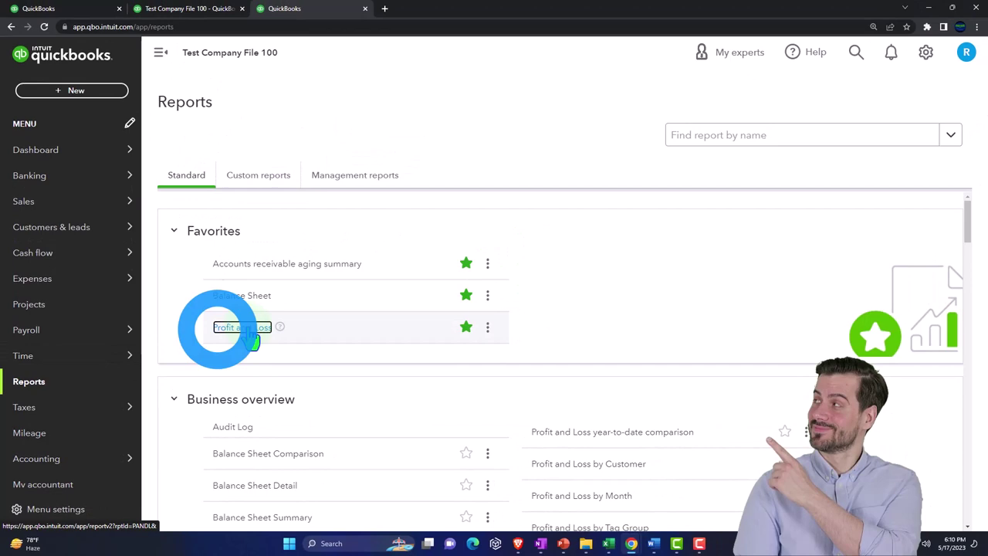
{"action": "scroll", "coordinate": [254, 334], "scroll_direction": "down", "scroll_amount": 2}
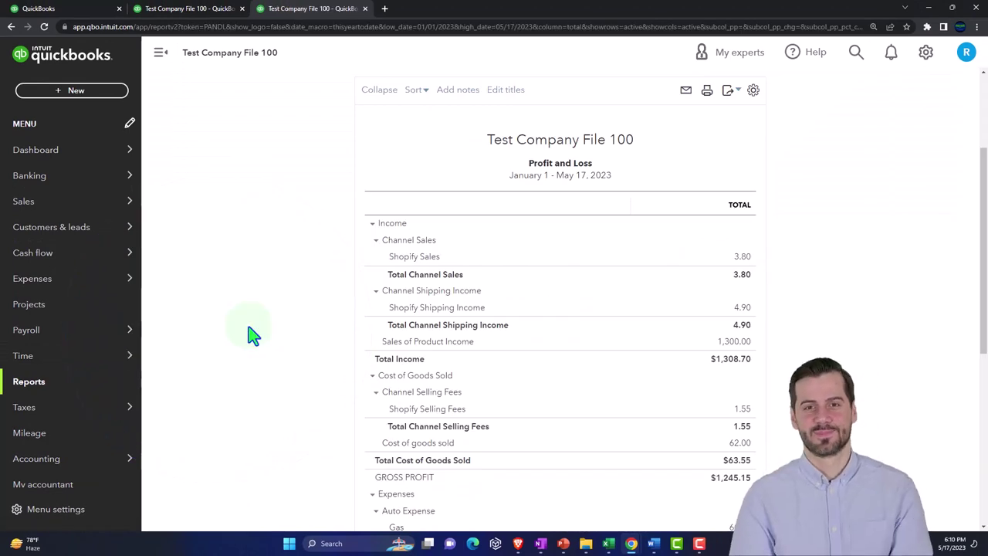
Collapse the navigation menu and run the Profit and Loss report for 01/01/2023 to 12/31/2023
{"action": "left_click", "coordinate": [160, 52]}
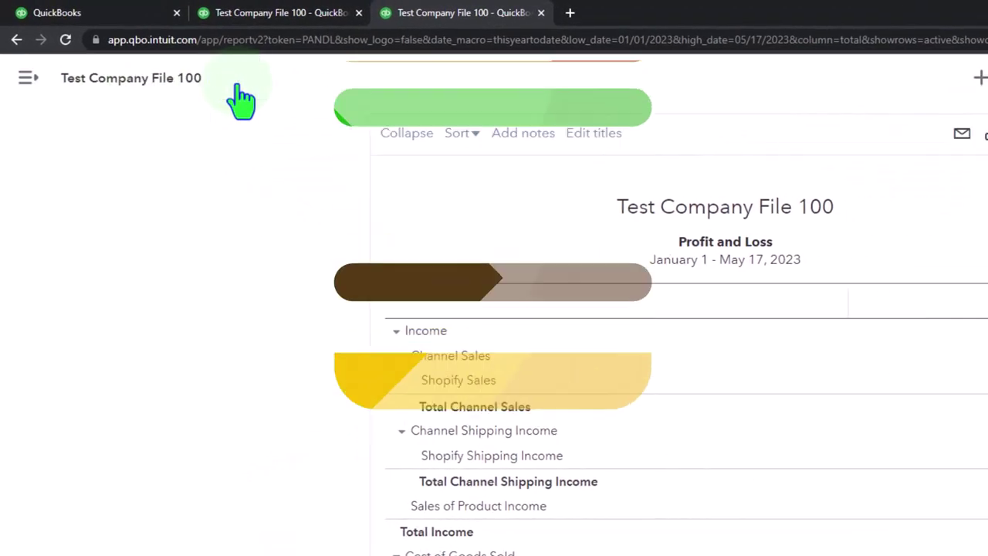
{"action": "scroll", "coordinate": [184, 356], "scroll_direction": "up", "scroll_amount": 3}
{"action": "left_click", "coordinate": [286, 223]}
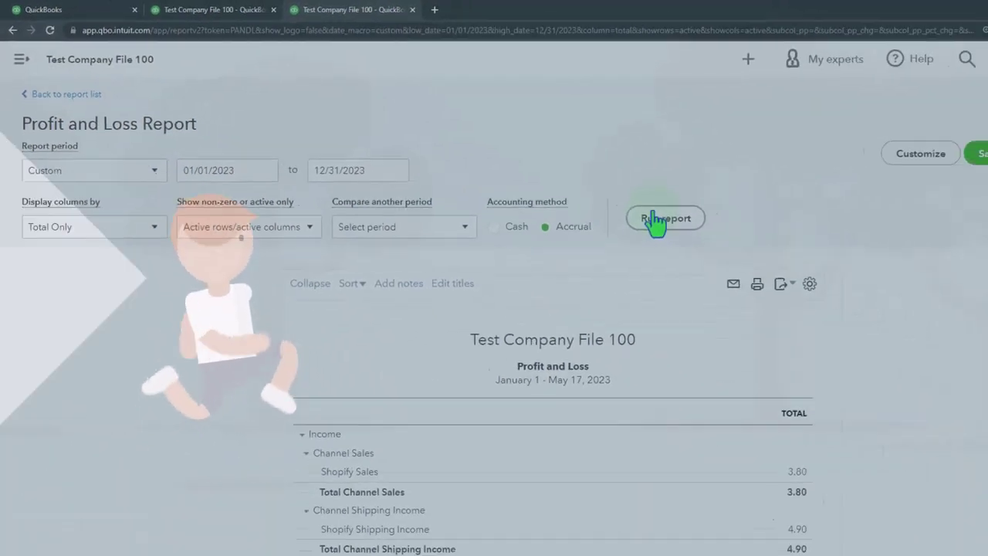
{"action": "left_click", "coordinate": [872, 286]}
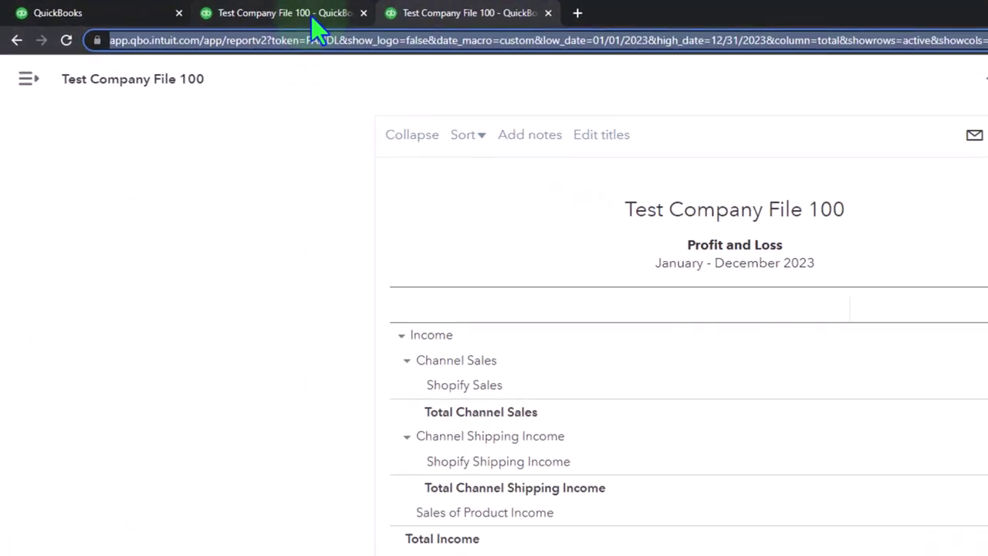
Switch to the Balance Sheet report and run it for 01/01/2023 to 12/31/2023
{"action": "left_click", "coordinate": [210, 11]}
{"action": "left_click", "coordinate": [247, 85]}
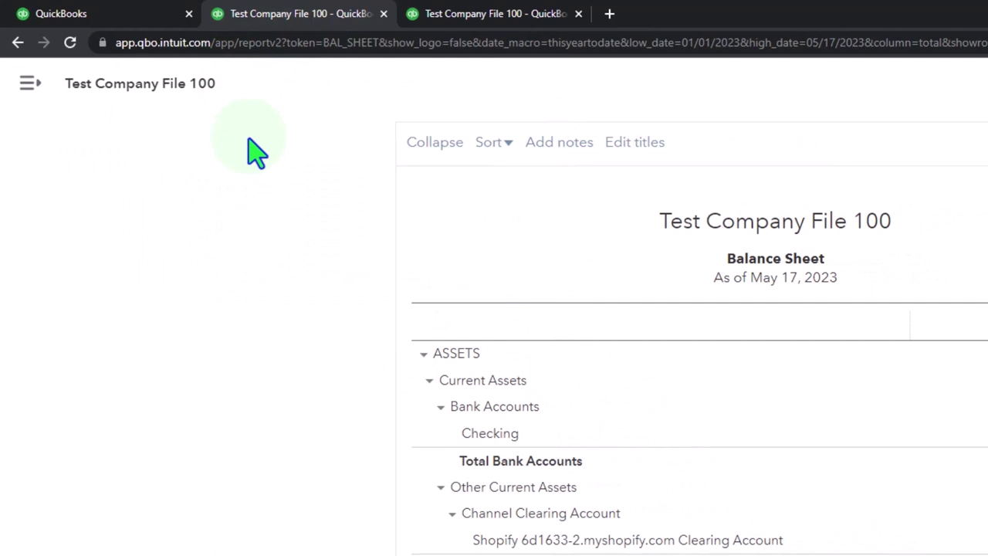
{"action": "scroll", "coordinate": [332, 286], "scroll_direction": "up", "scroll_amount": 3}
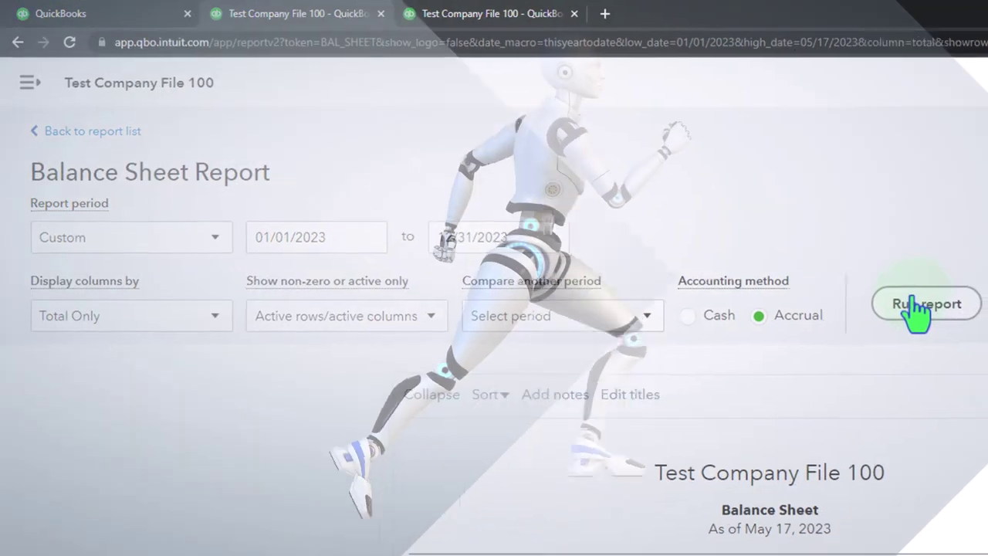
{"action": "left_click", "coordinate": [933, 306]}
{"action": "scroll", "coordinate": [926, 316], "scroll_direction": "down", "scroll_amount": 5}
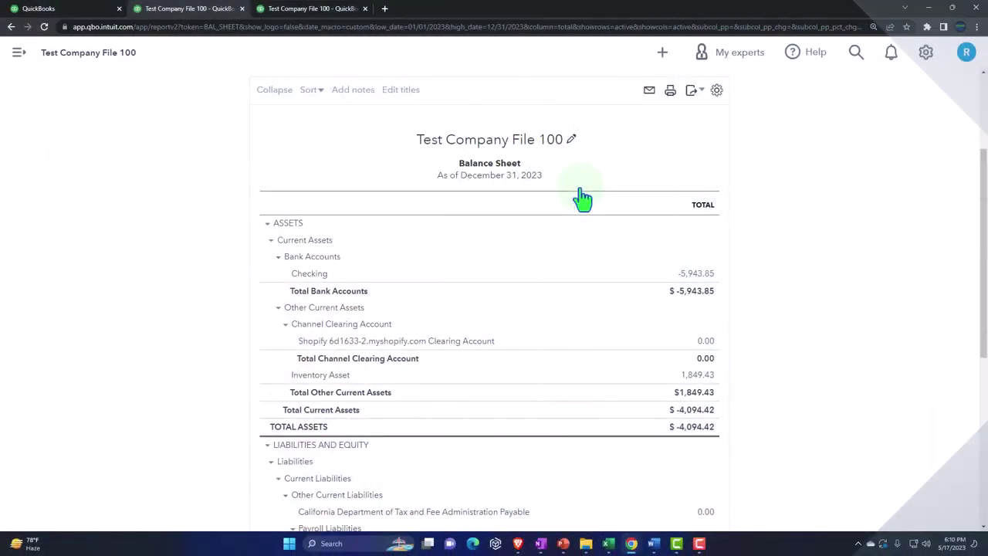
Open the Mileage page in the first tab and collapse the navigation menu
{"action": "left_click", "coordinate": [89, 12]}
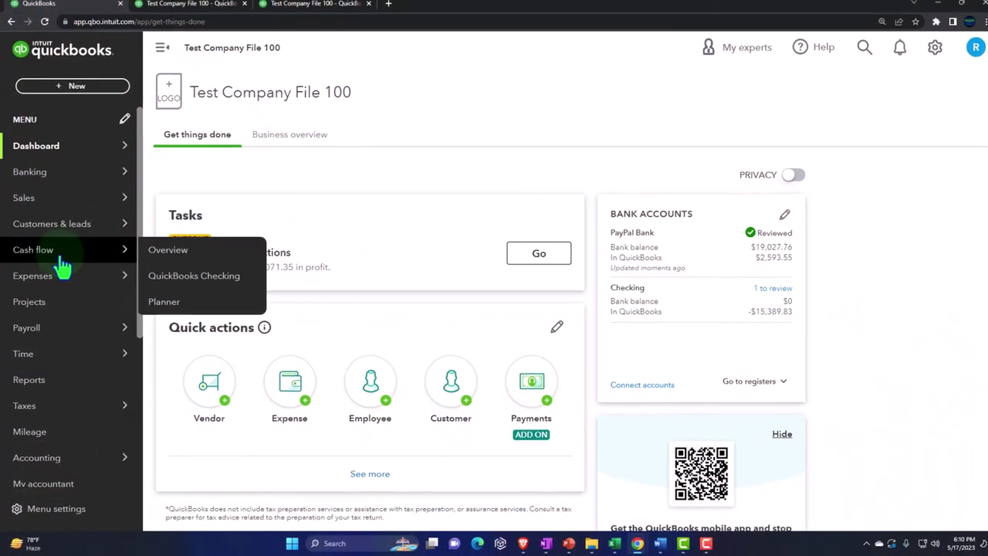
{"action": "left_click", "coordinate": [54, 307]}
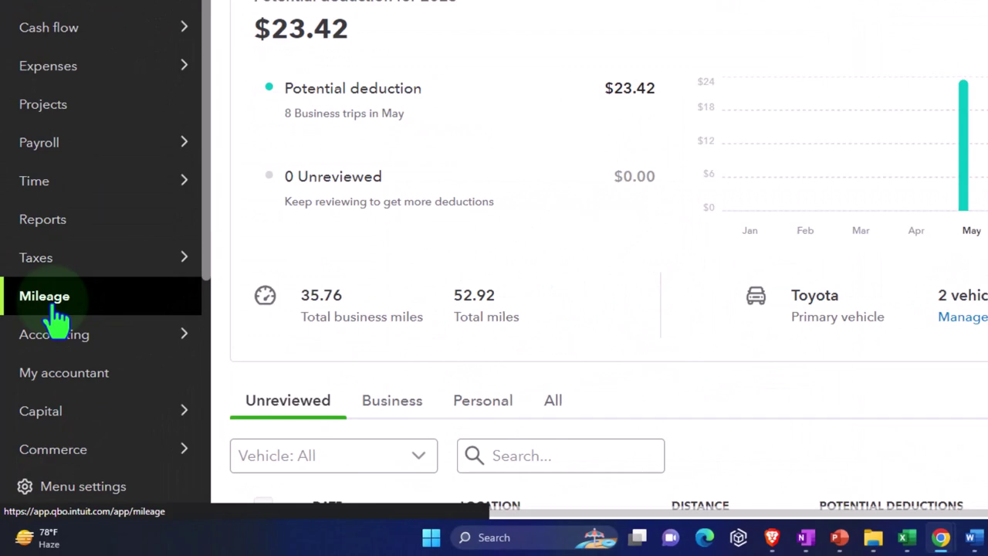
{"action": "left_click", "coordinate": [158, 55]}
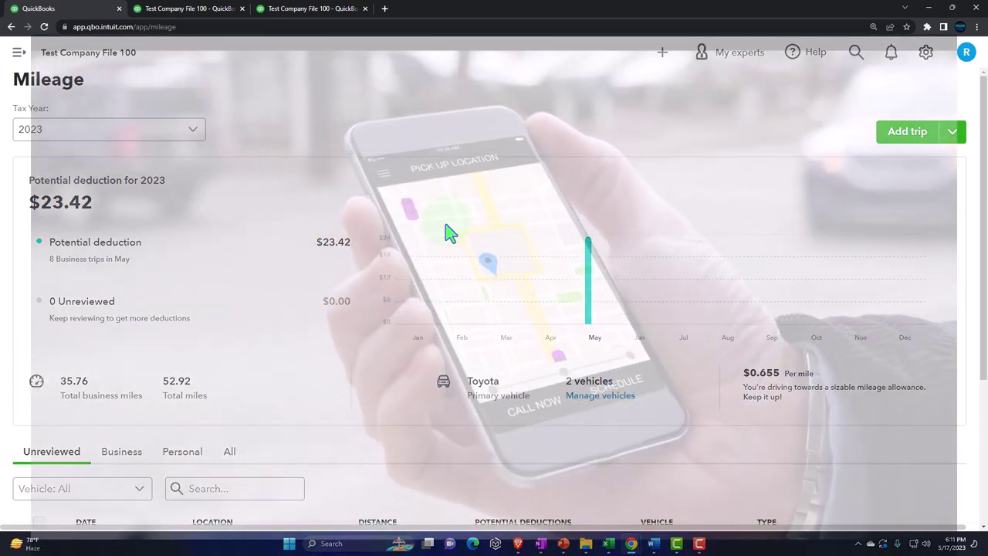
Examine the 2023 mileage summary and the Business, Personal, All and Unreviewed trip lists
{"action": "scroll", "coordinate": [451, 234], "scroll_direction": "down", "scroll_amount": 1}
{"action": "scroll", "coordinate": [450, 234], "scroll_direction": "down", "scroll_amount": 3}
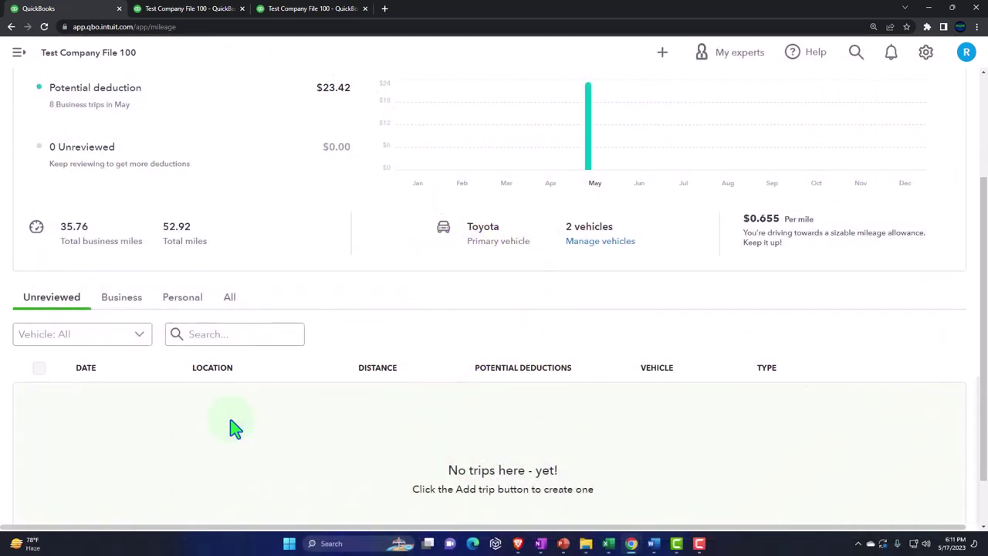
{"action": "scroll", "coordinate": [231, 425], "scroll_direction": "up", "scroll_amount": 3}
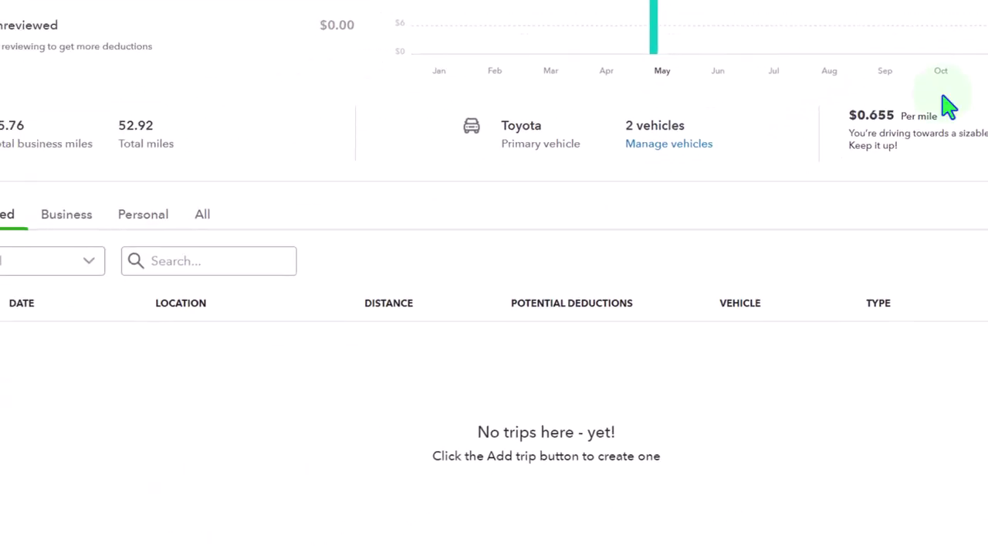
{"action": "left_click", "coordinate": [148, 177]}
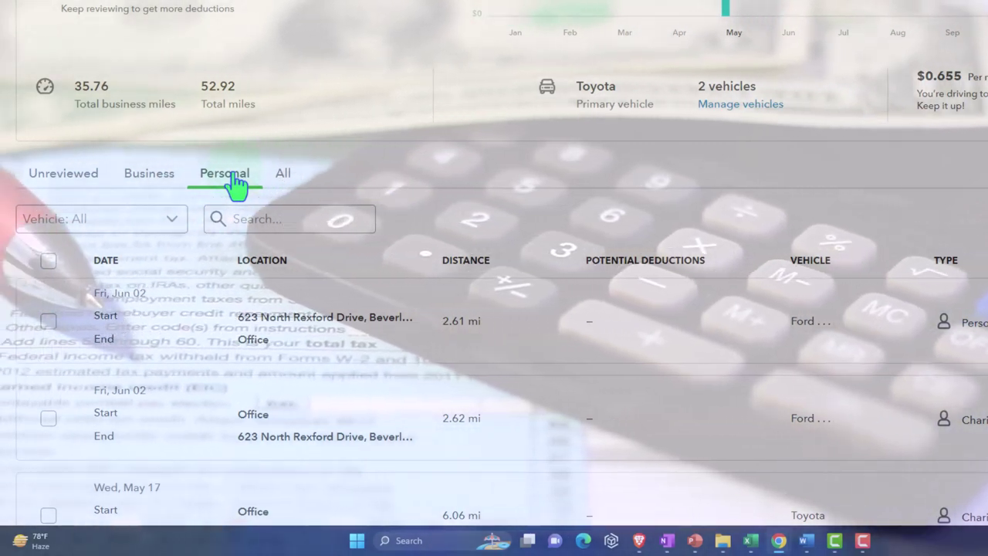
{"action": "left_click", "coordinate": [232, 174]}
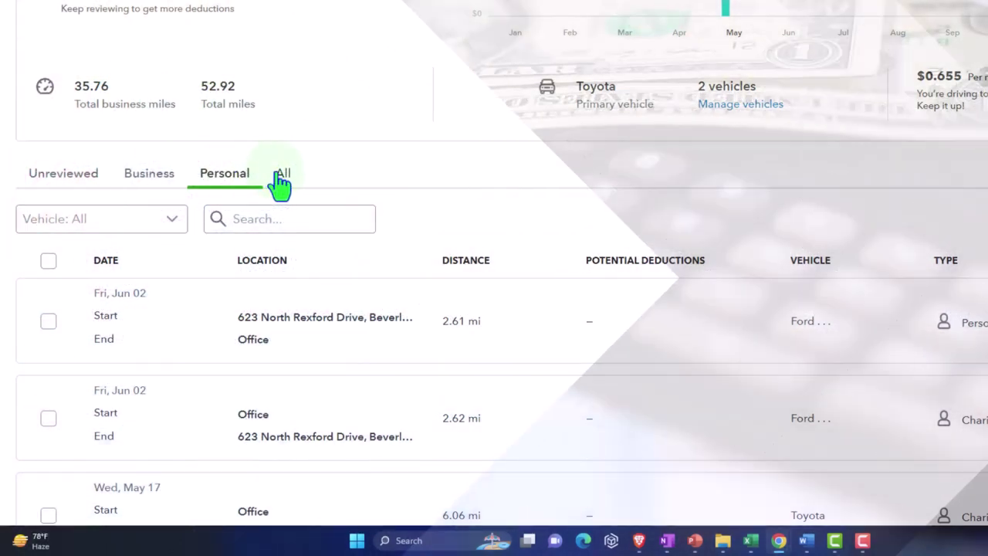
{"action": "left_click", "coordinate": [280, 179]}
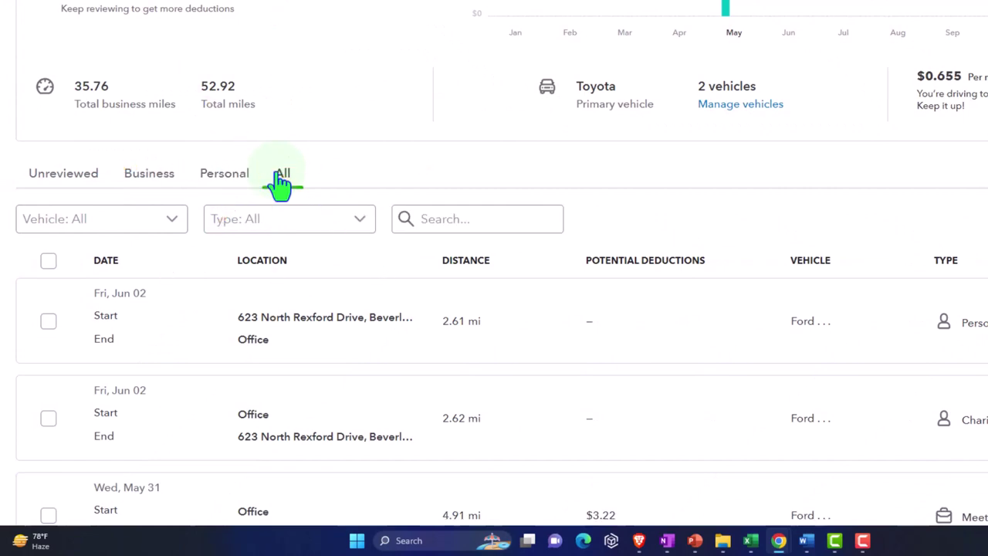
{"action": "left_click", "coordinate": [71, 182]}
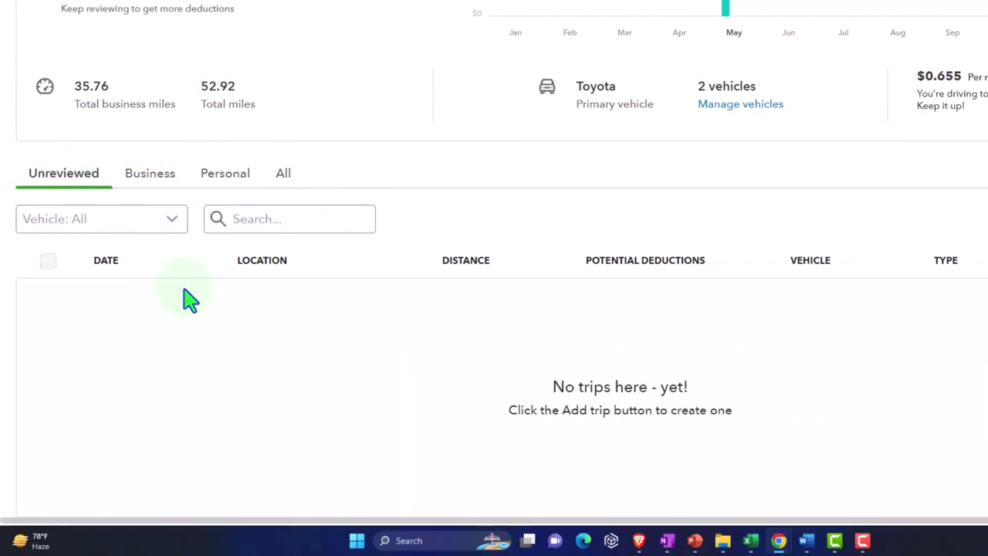
{"action": "scroll", "coordinate": [154, 349], "scroll_direction": "up", "scroll_amount": 1}
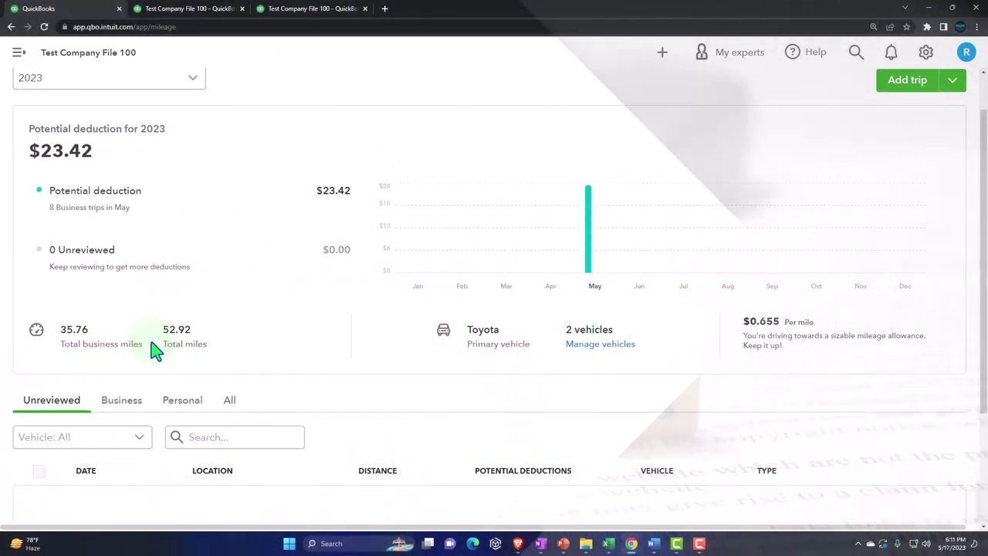
Examine the auto expense accounts, such as gas and oil, on the Profit and Loss report
{"action": "left_click", "coordinate": [286, 17]}
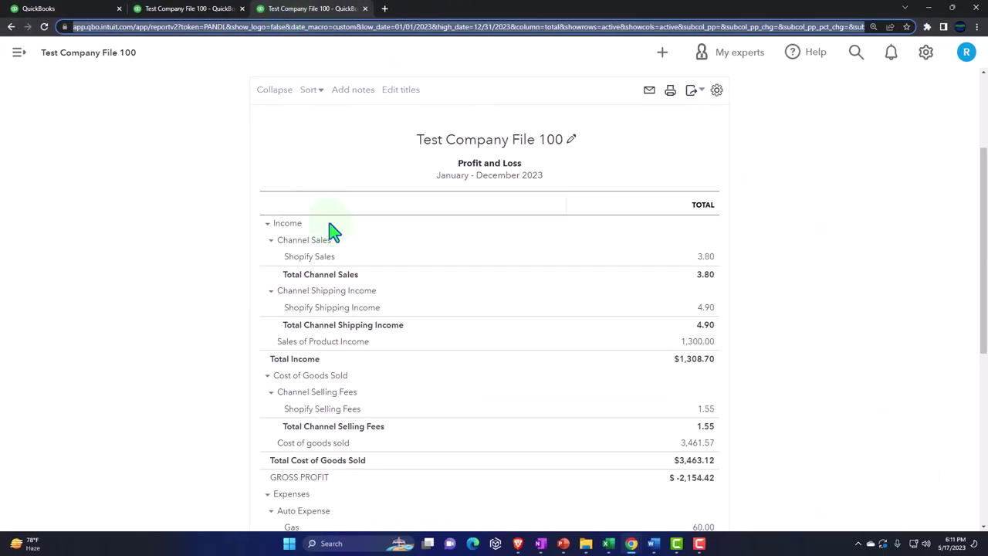
{"action": "scroll", "coordinate": [333, 255], "scroll_direction": "down", "scroll_amount": 5}
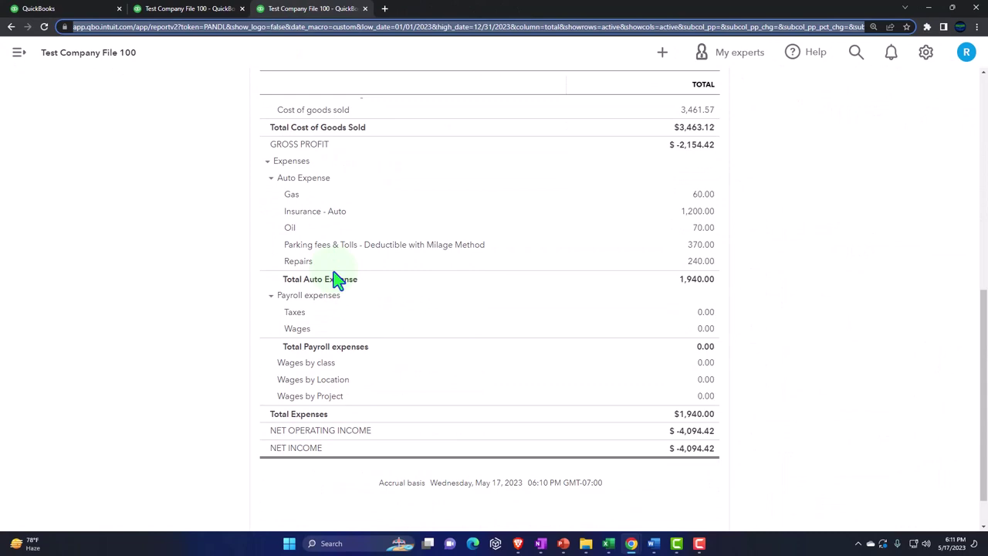
{"action": "left_click_drag", "start_coordinate": [309, 225], "coordinate": [302, 198]}
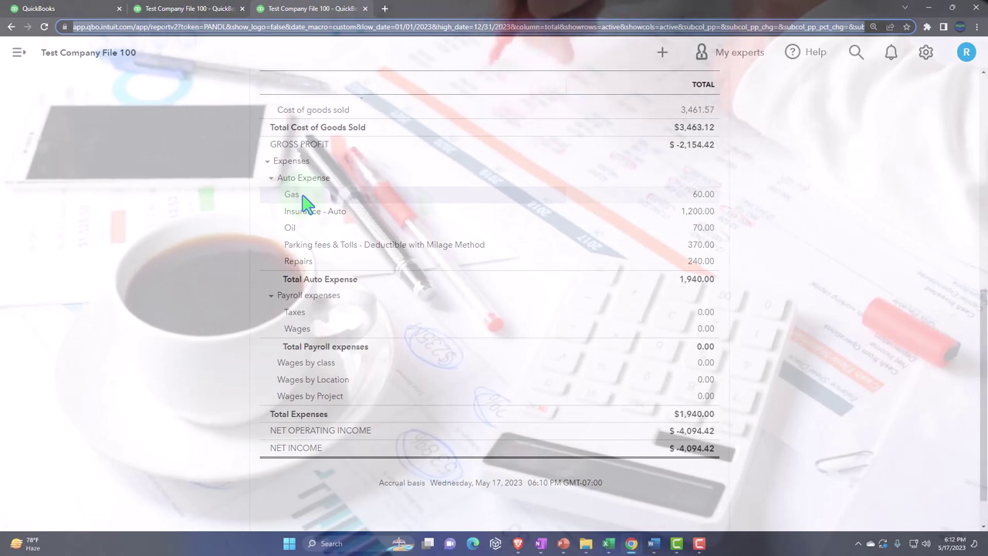
Examine the auto expense subtotal and the income section on the 2023 Profit and Loss report
{"action": "left_click", "coordinate": [309, 201]}
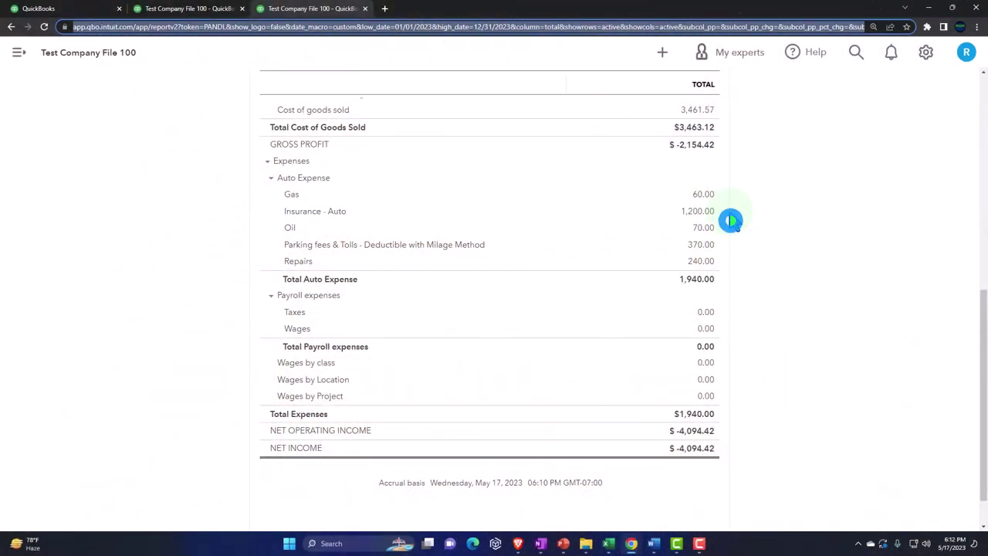
{"action": "left_click", "coordinate": [730, 221]}
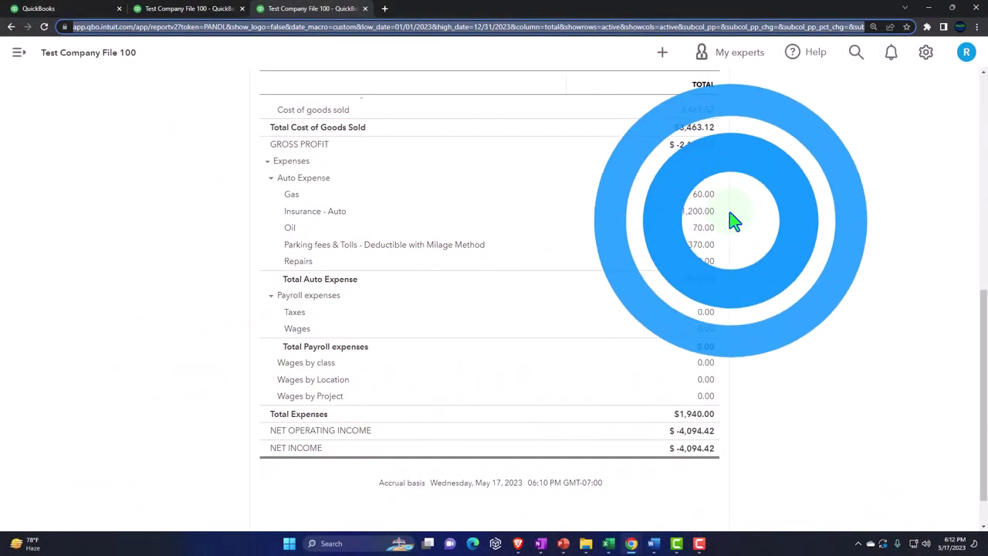
{"action": "key", "text": "ctrl+plus"}
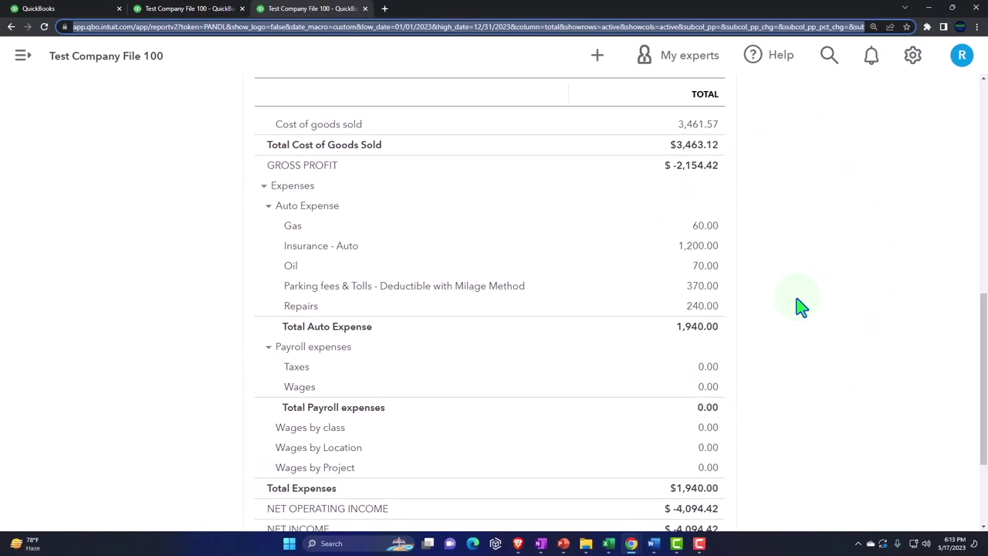
{"action": "scroll", "coordinate": [800, 306], "scroll_direction": "up", "scroll_amount": 5}
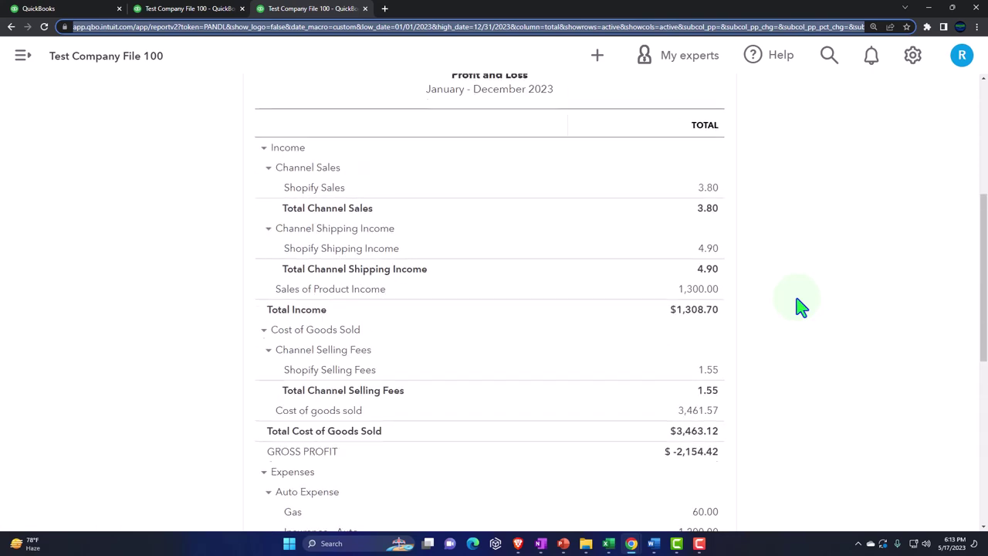
{"action": "left_click", "coordinate": [868, 190]}
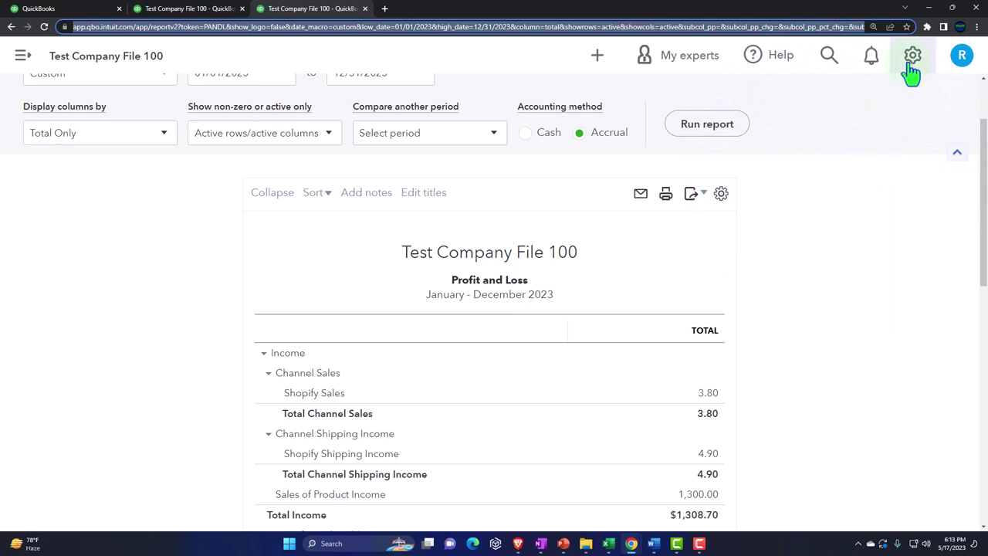
{"action": "left_click", "coordinate": [910, 67]}
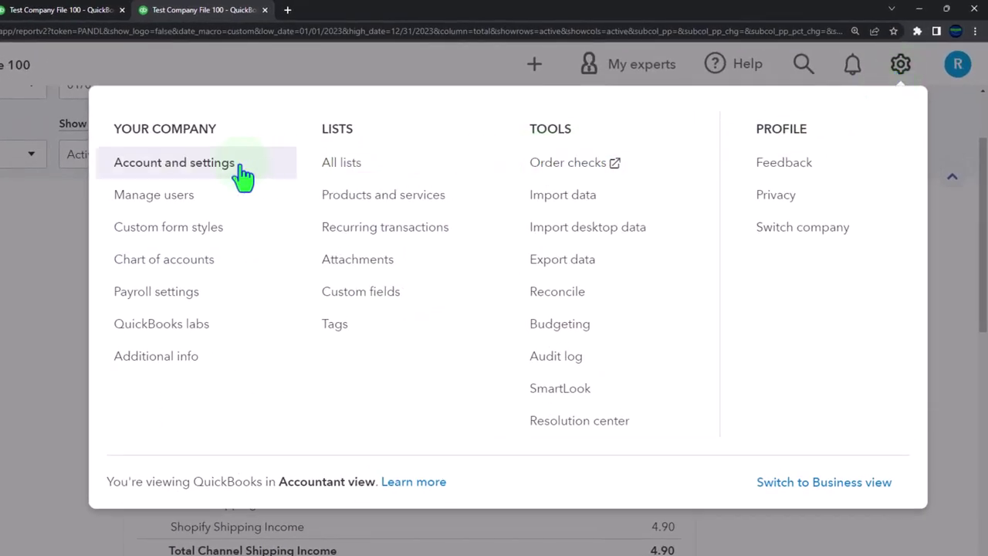
{"action": "left_click", "coordinate": [38, 255]}
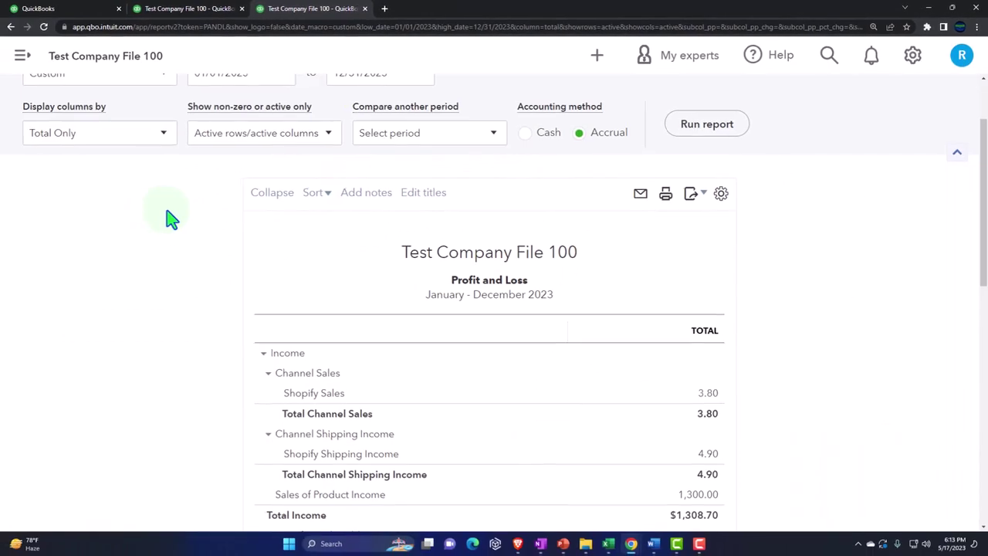
Open a blank Expense form from the Mileage page, examine its category detail columns and close the form
{"action": "left_click", "coordinate": [87, 16]}
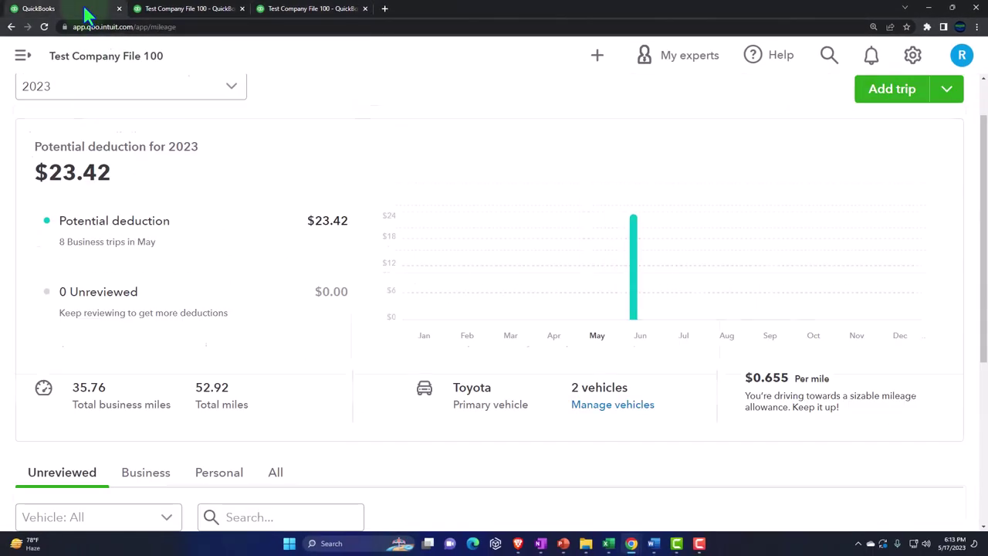
{"action": "left_click", "coordinate": [23, 55]}
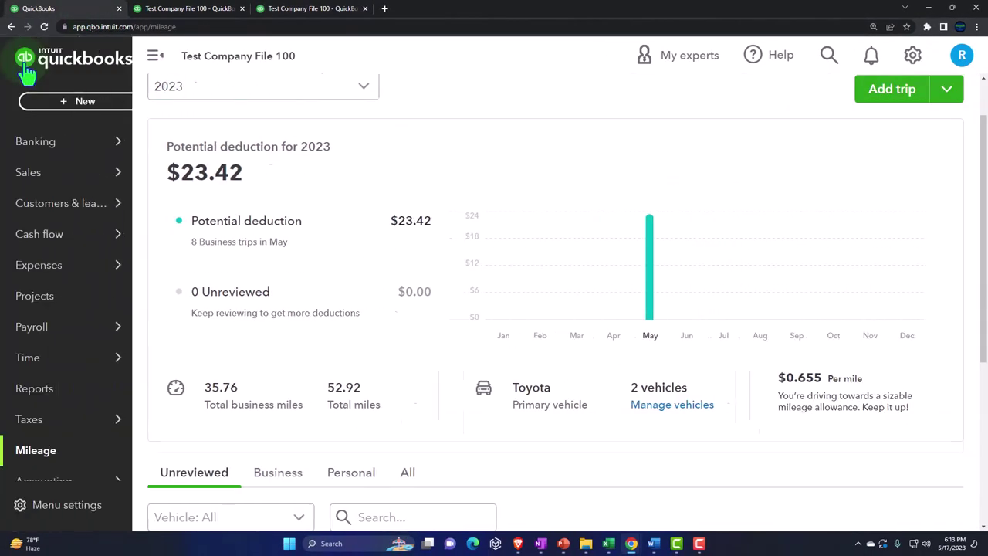
{"action": "left_click", "coordinate": [70, 100]}
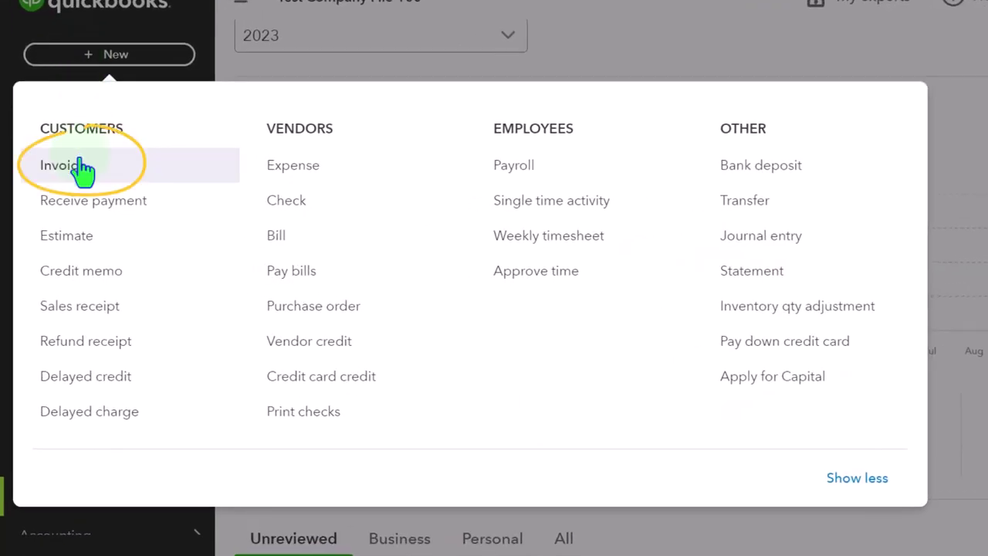
{"action": "left_click", "coordinate": [307, 167]}
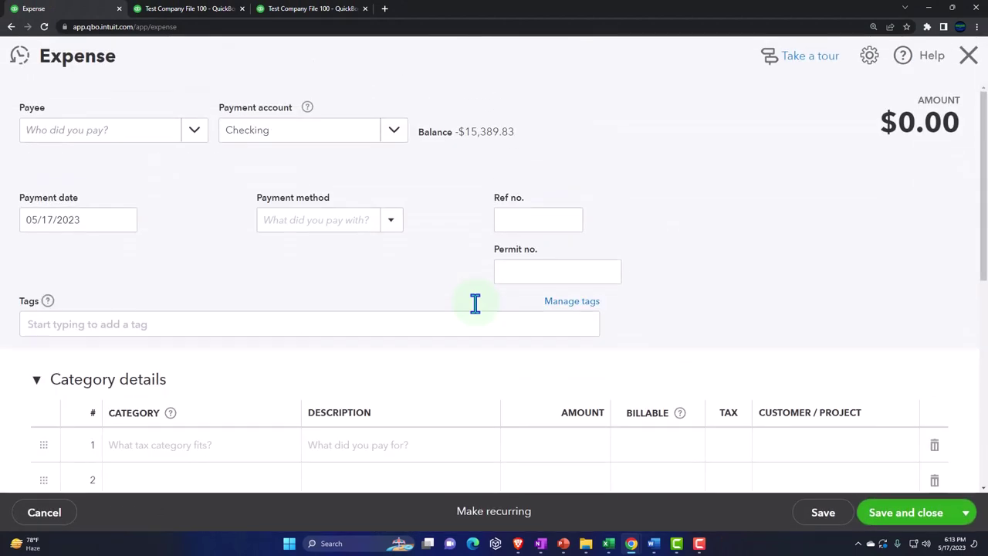
{"action": "scroll", "coordinate": [476, 307], "scroll_direction": "down", "scroll_amount": 1}
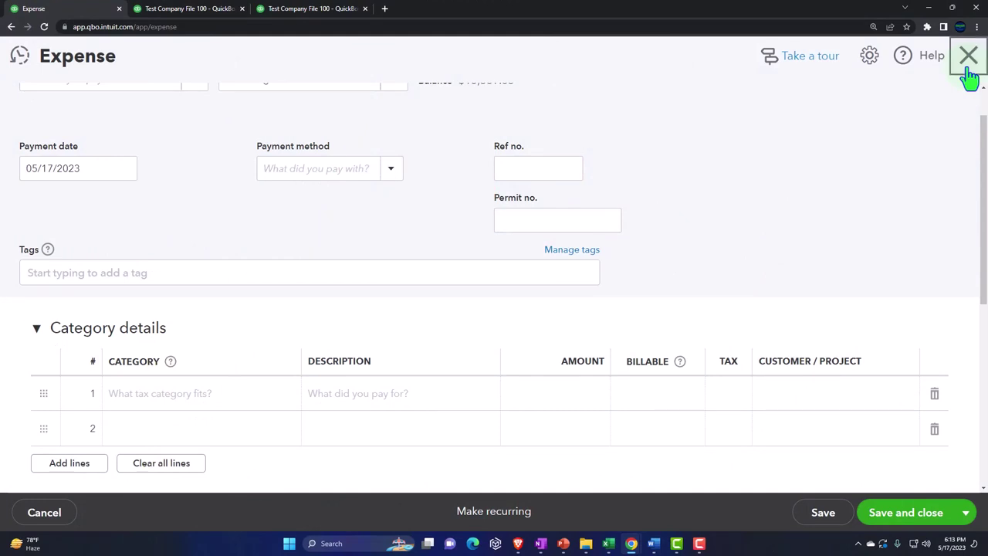
{"action": "left_click", "coordinate": [969, 69]}
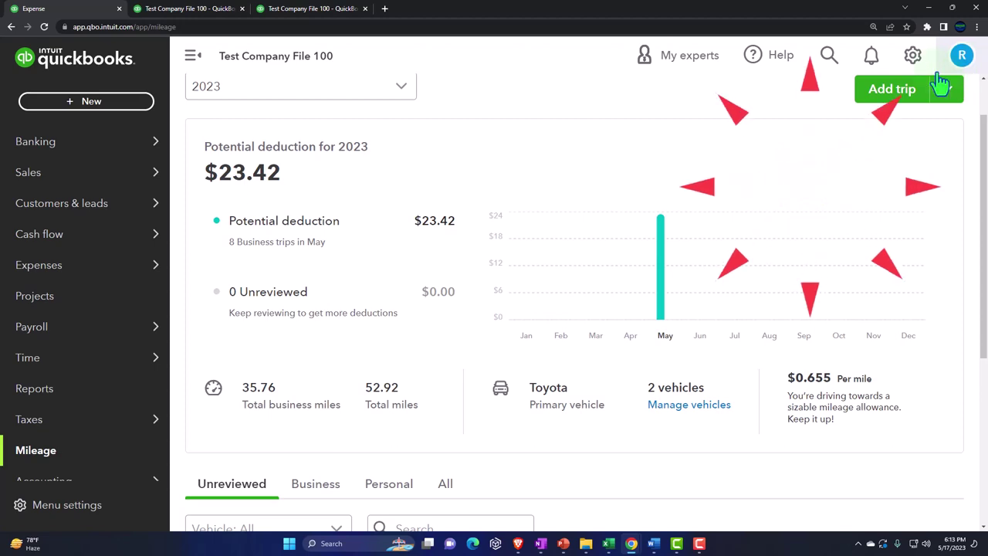
Open the Advanced section of Account and Settings and look through its preferences for the Categories options
{"action": "left_click", "coordinate": [913, 60]}
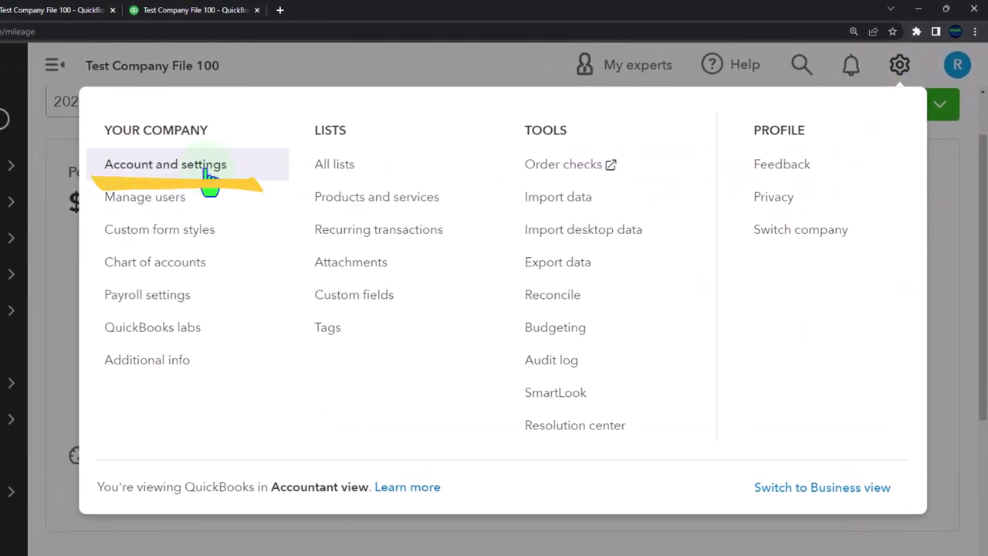
{"action": "left_click", "coordinate": [258, 175]}
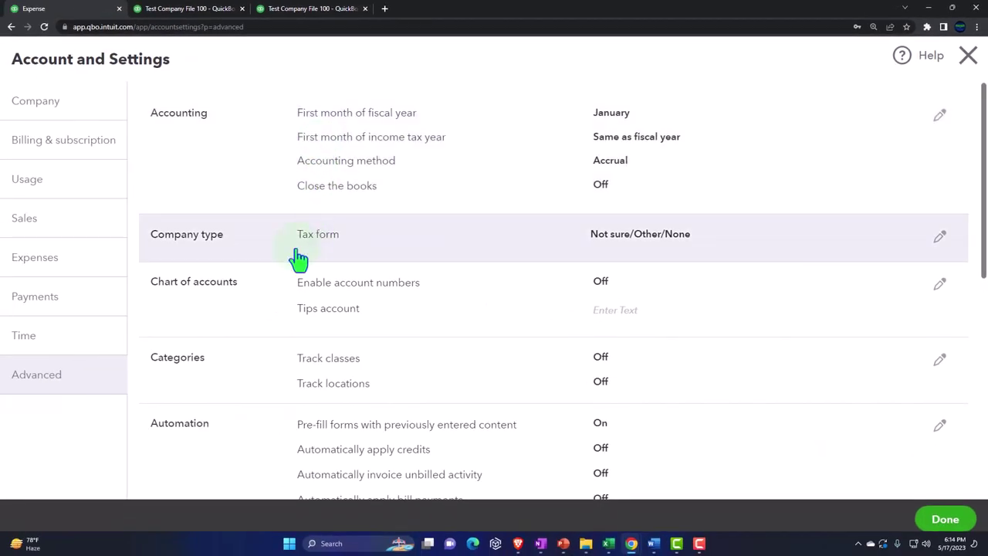
{"action": "left_click", "coordinate": [81, 390]}
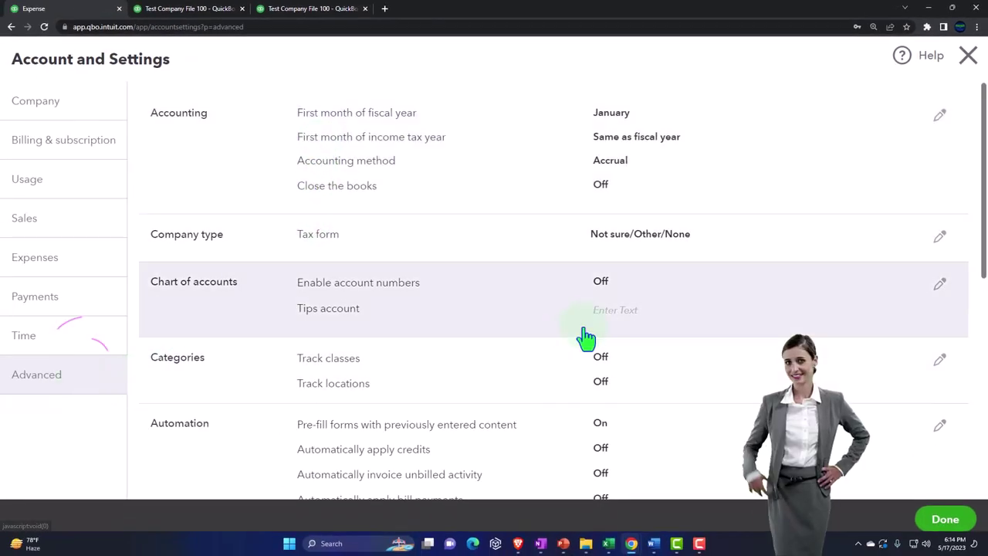
{"action": "scroll", "coordinate": [606, 318], "scroll_direction": "down", "scroll_amount": 4}
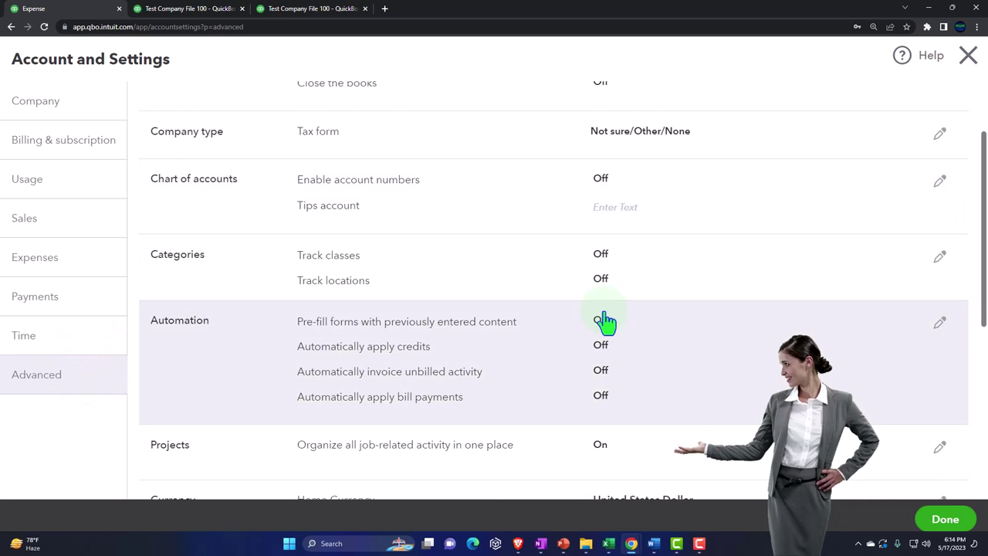
{"action": "scroll", "coordinate": [606, 318], "scroll_direction": "down", "scroll_amount": 5}
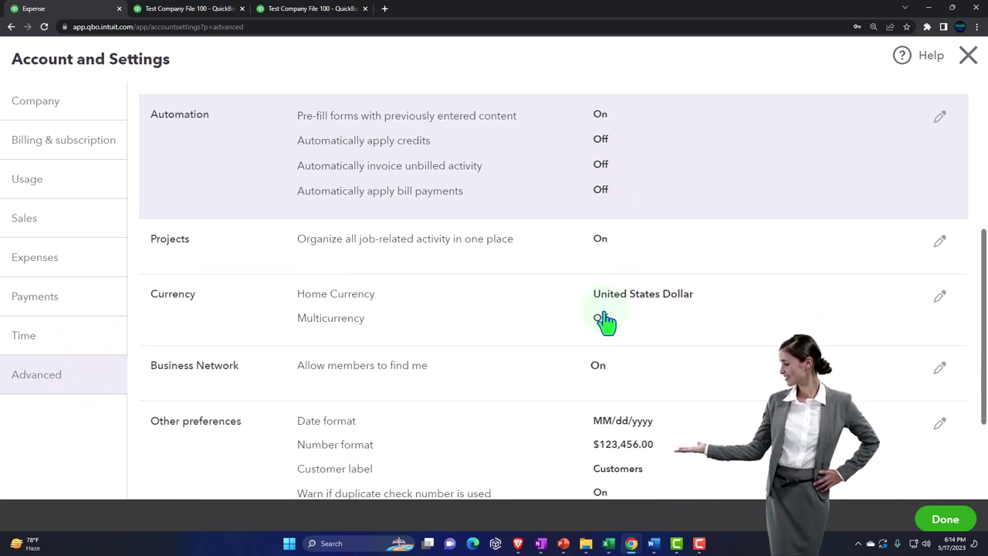
{"action": "scroll", "coordinate": [606, 318], "scroll_direction": "down", "scroll_amount": 1}
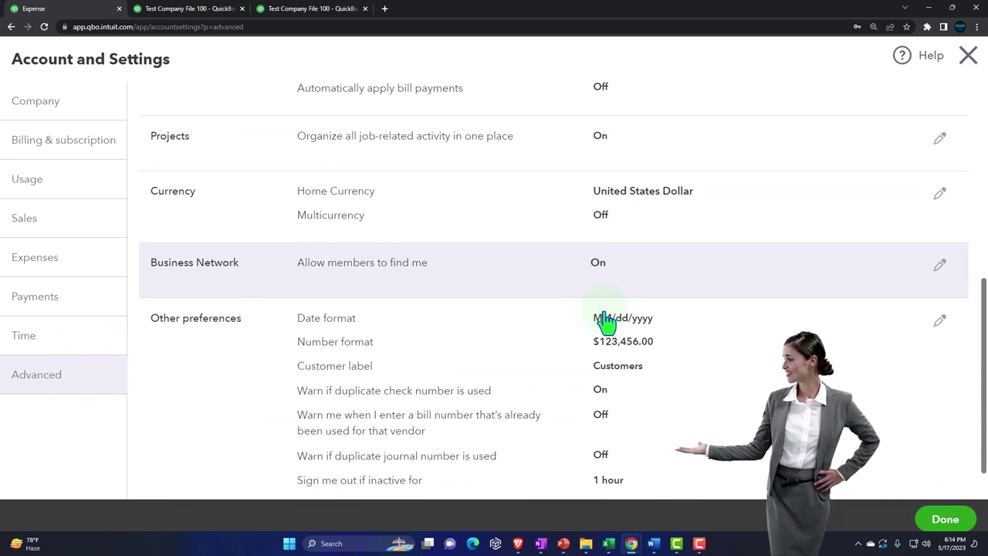
{"action": "scroll", "coordinate": [606, 318], "scroll_direction": "up", "scroll_amount": 7}
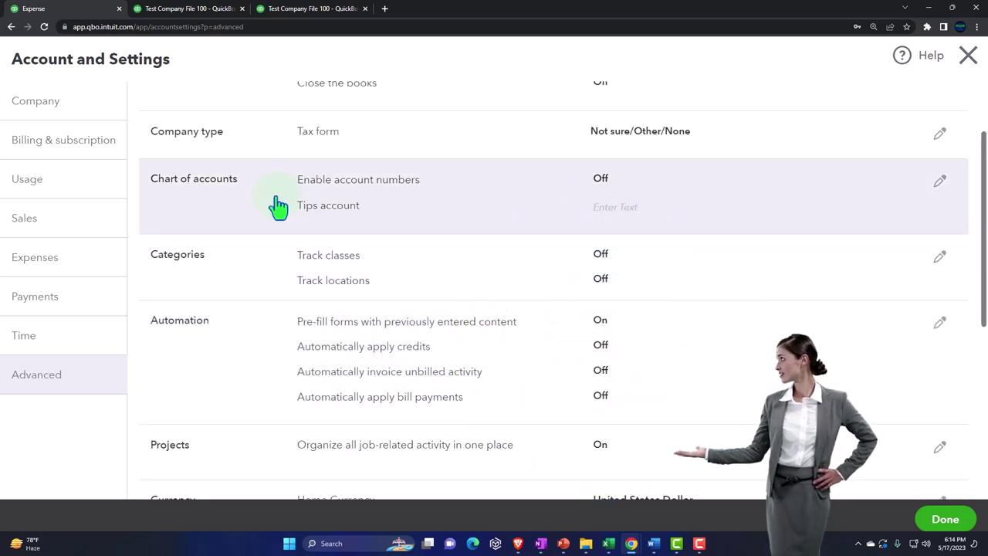
Turn on Track classes with one class assigned to each row in transaction, save it and close Account and Settings
{"action": "left_click", "coordinate": [263, 278]}
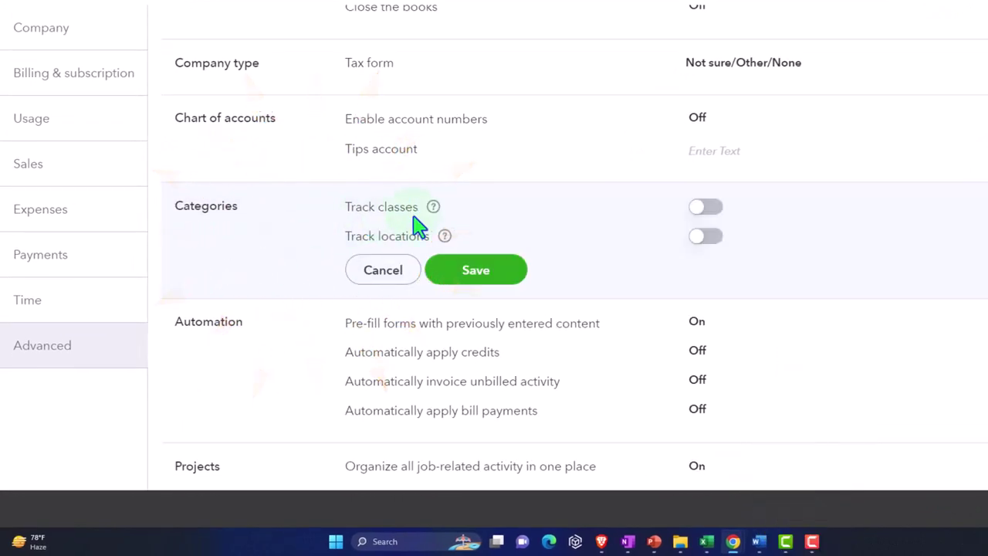
{"action": "left_click", "coordinate": [698, 210]}
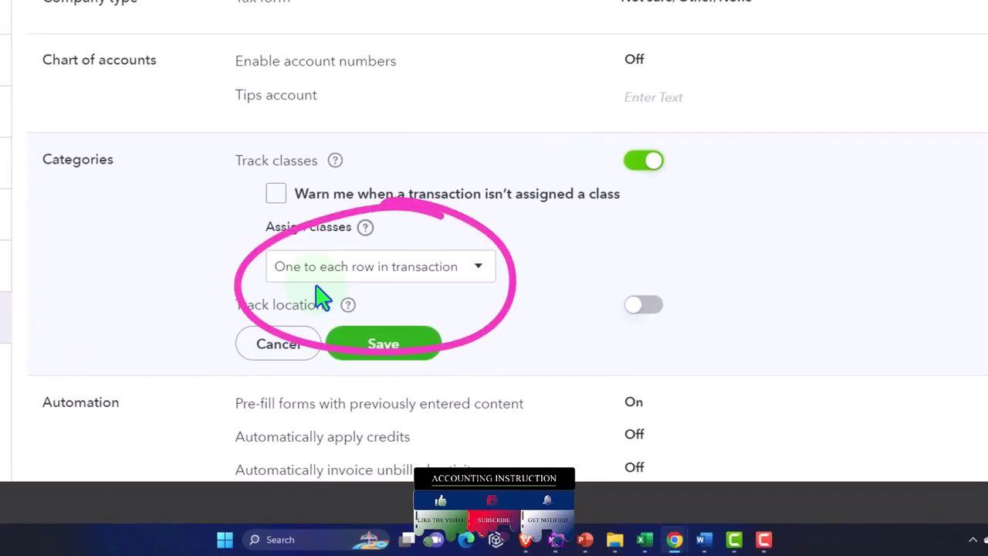
{"action": "left_click", "coordinate": [480, 268]}
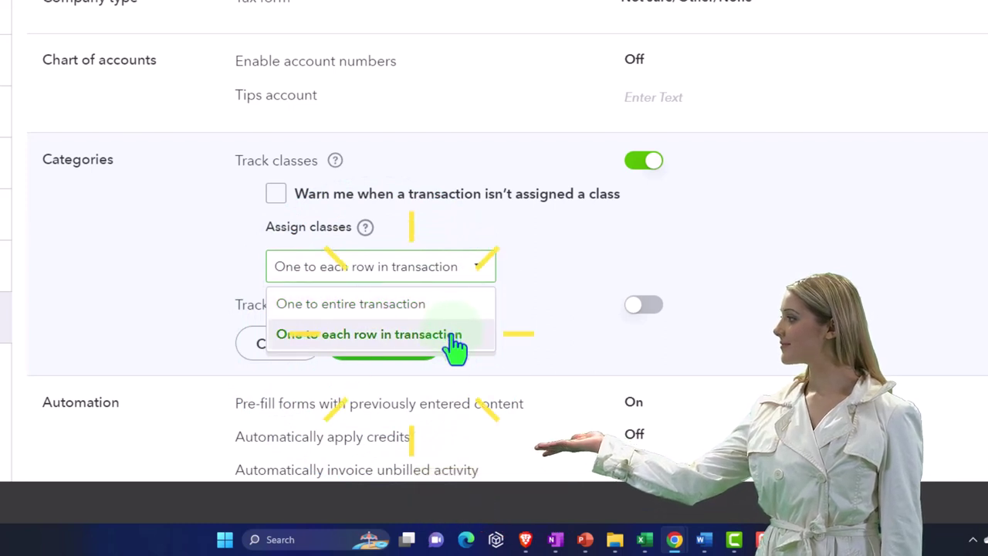
{"action": "left_click", "coordinate": [455, 334]}
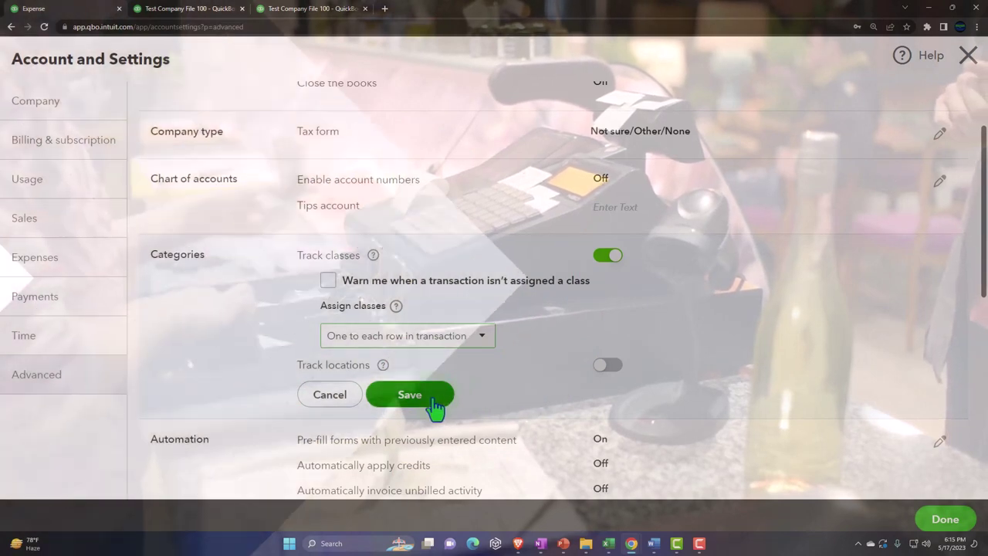
{"action": "left_click", "coordinate": [434, 400]}
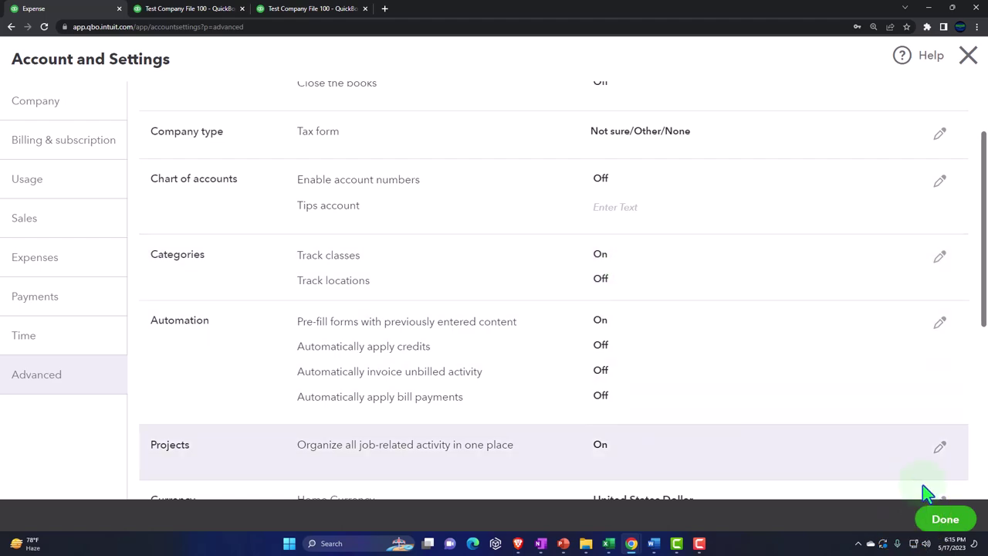
{"action": "left_click", "coordinate": [946, 520]}
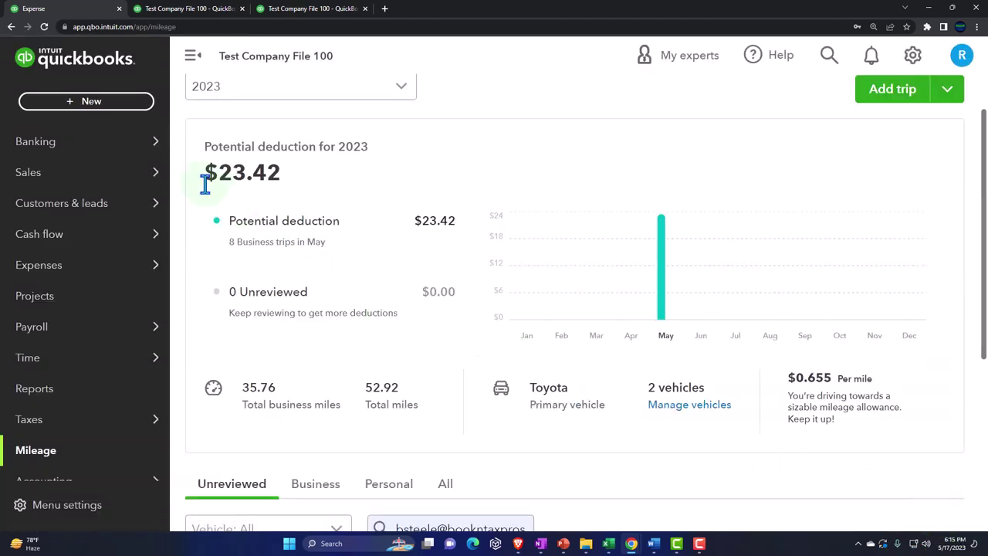
Open a blank Expense form, check the Class column in its category details and close the form
{"action": "left_click", "coordinate": [116, 103]}
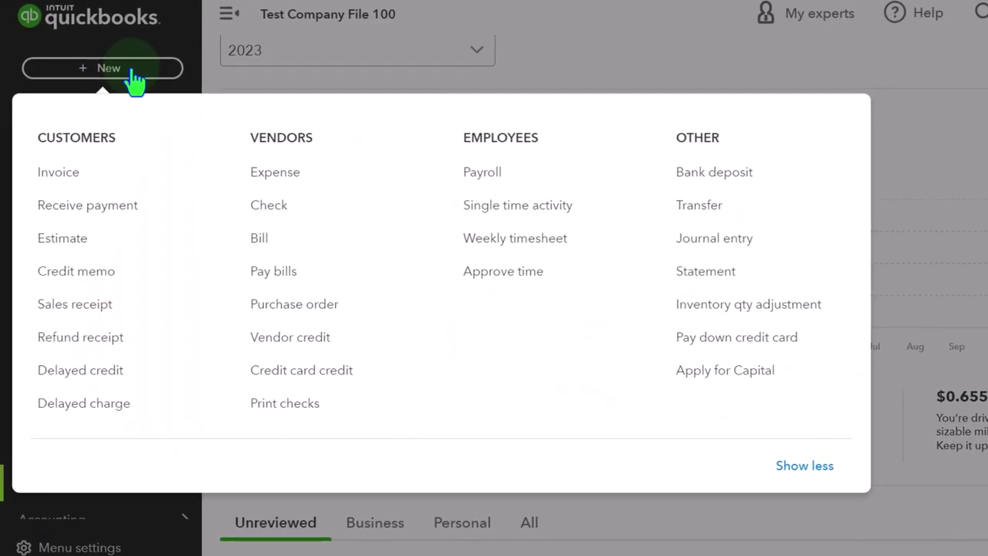
{"action": "left_click", "coordinate": [287, 178]}
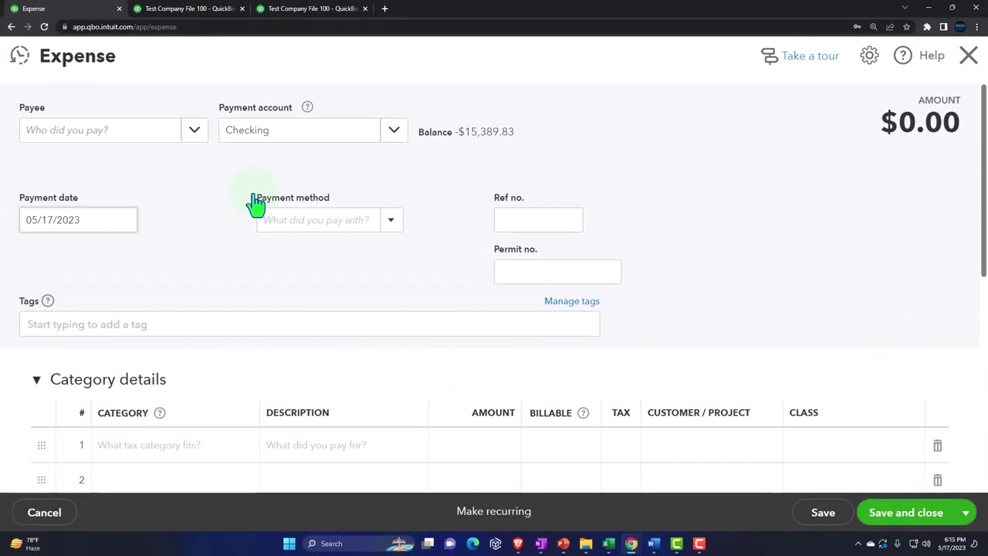
{"action": "left_click", "coordinate": [829, 441]}
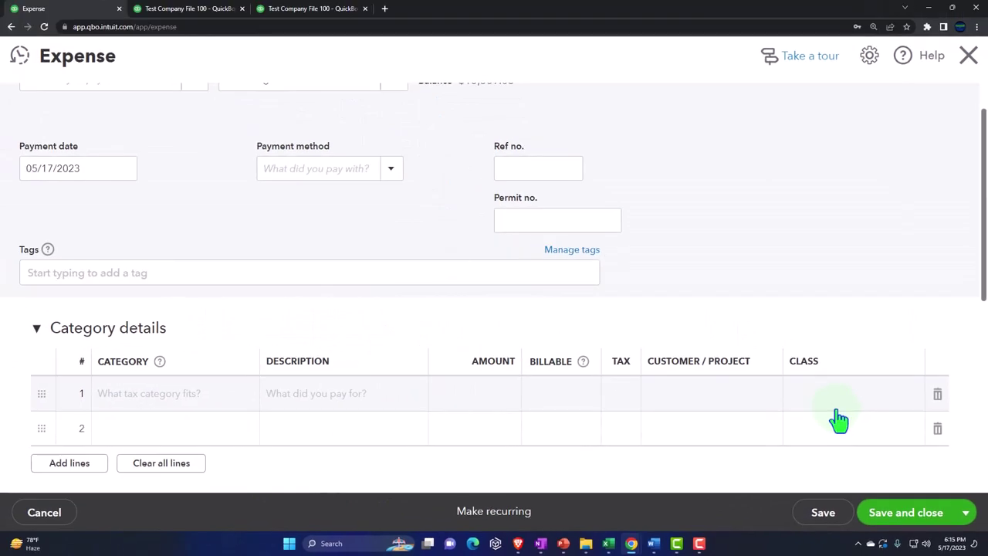
{"action": "left_click", "coordinate": [968, 57]}
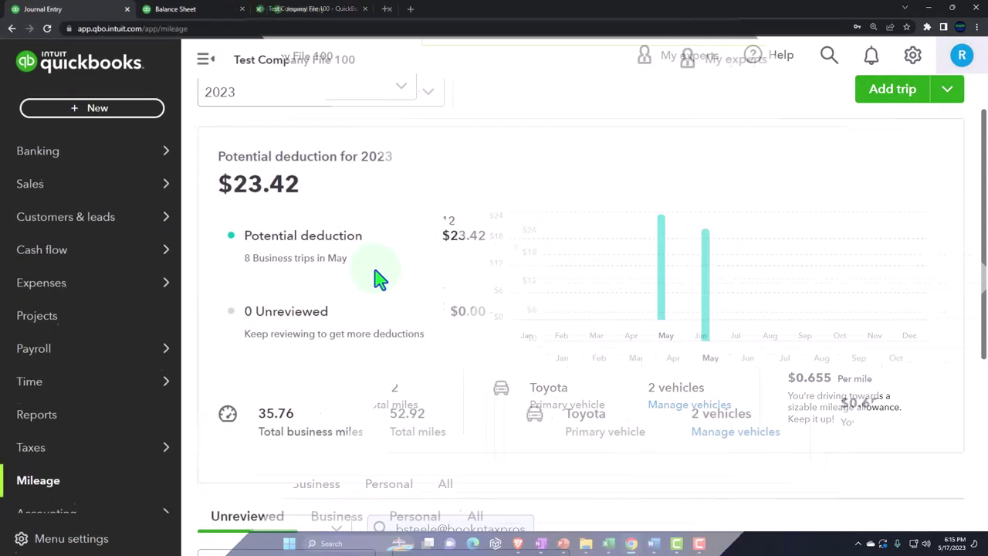
Examine the expense accounts under Auto Expense on the January to May 2023 Profit and Loss report
{"action": "left_click", "coordinate": [306, 13]}
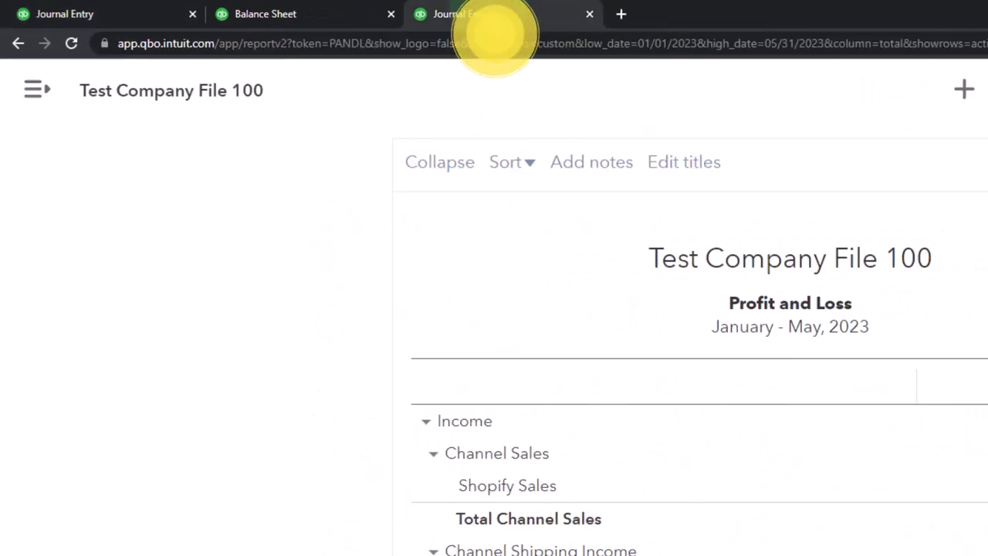
{"action": "scroll", "coordinate": [440, 306], "scroll_direction": "down", "scroll_amount": 1}
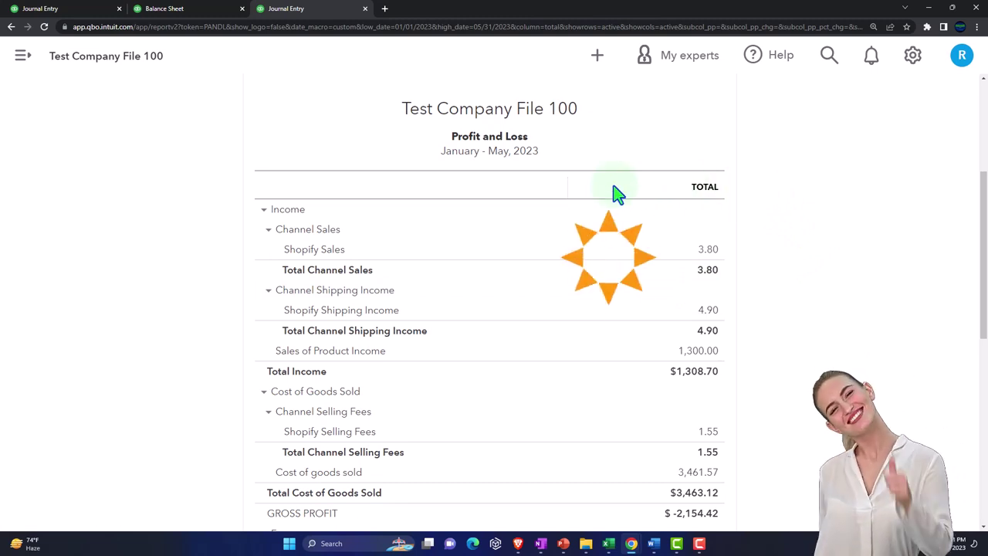
{"action": "scroll", "coordinate": [613, 189], "scroll_direction": "down", "scroll_amount": 5}
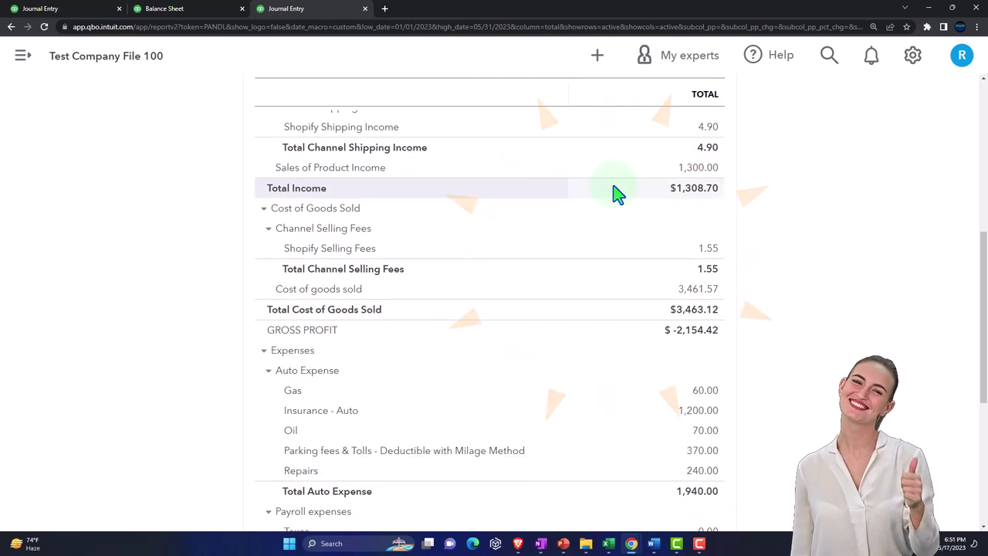
{"action": "key", "text": "ctrl+minus"}
{"action": "key", "text": "ctrl+plus"}
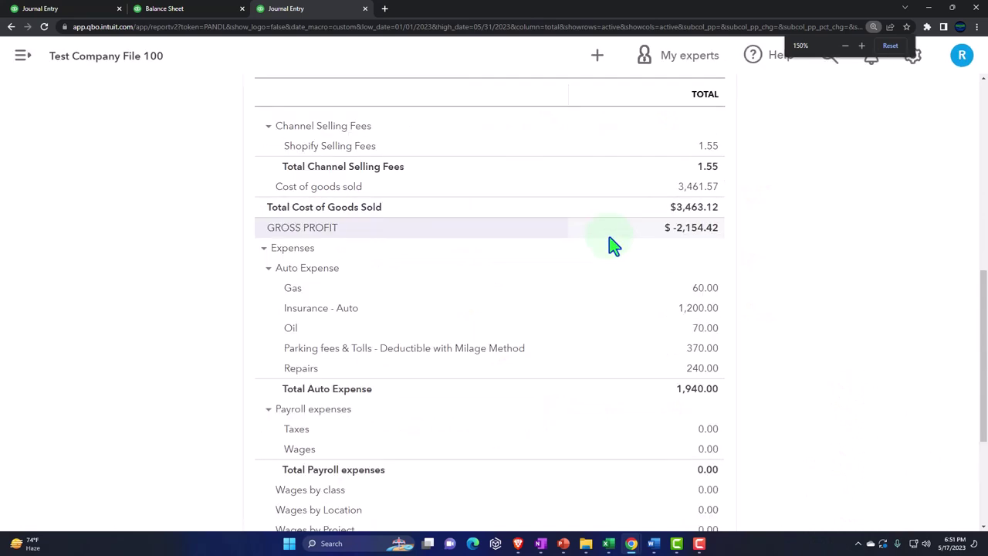
{"action": "key", "text": "ctrl+plus"}
{"action": "scroll", "coordinate": [609, 244], "scroll_direction": "down", "scroll_amount": 1}
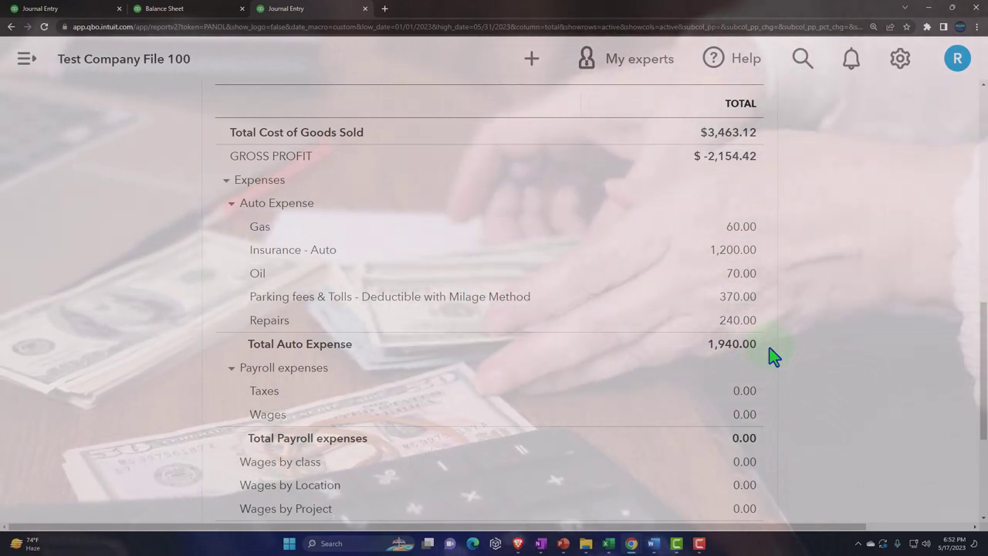
Switch to Calculator and add up the auto expenses other than parking fees and tolls, ending with the 240 for repairs
{"action": "left_click", "coordinate": [771, 354]}
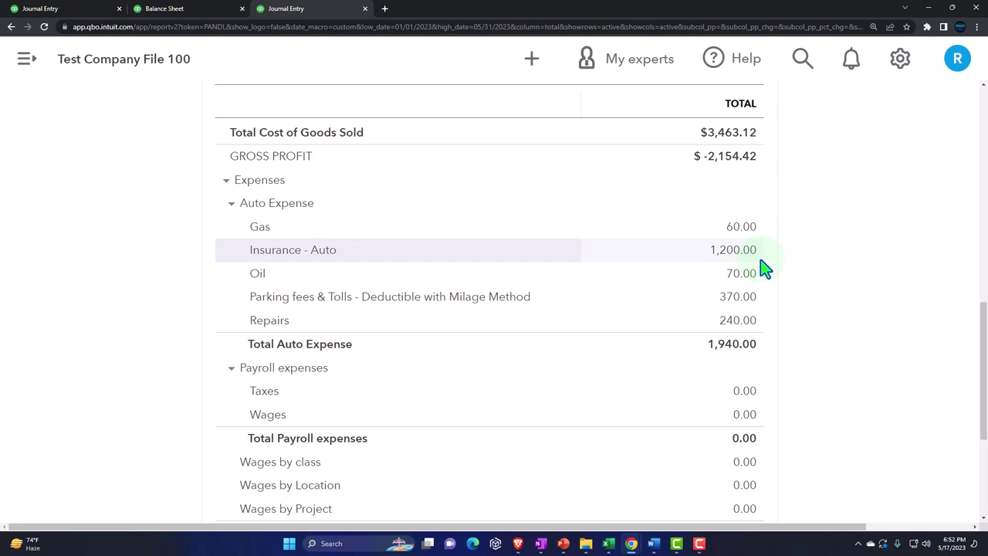
{"action": "left_click", "coordinate": [362, 542]}
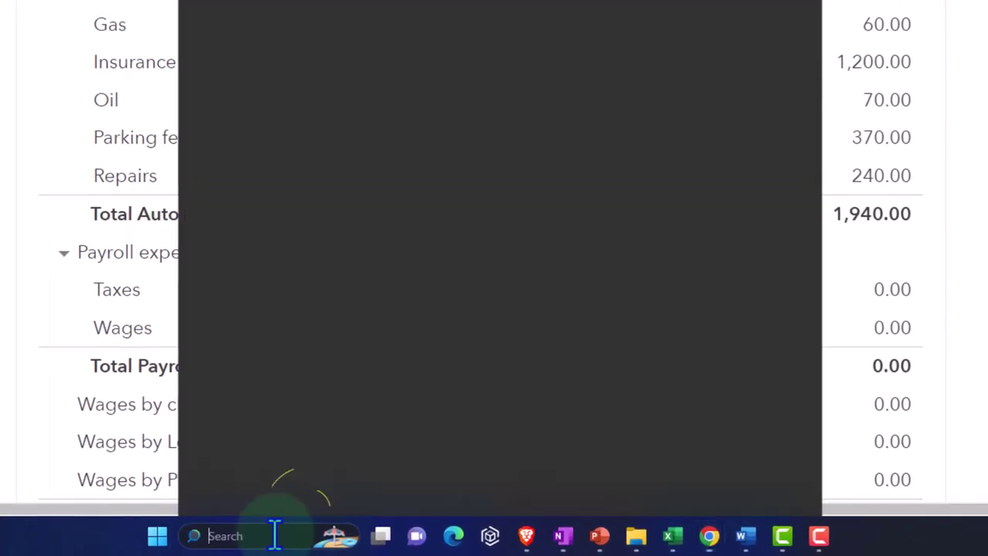
{"action": "left_click", "coordinate": [226, 48]}
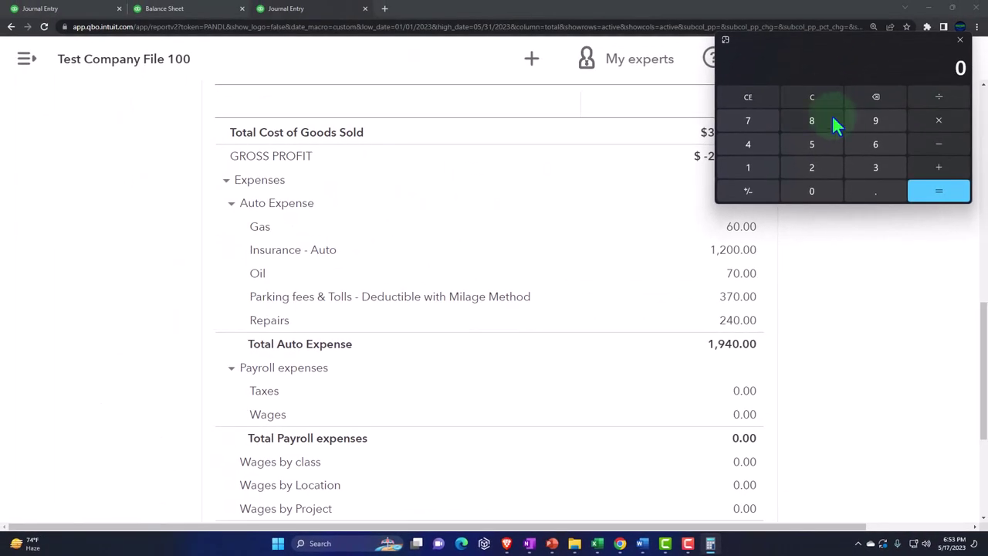
{"action": "type", "text": "60"}
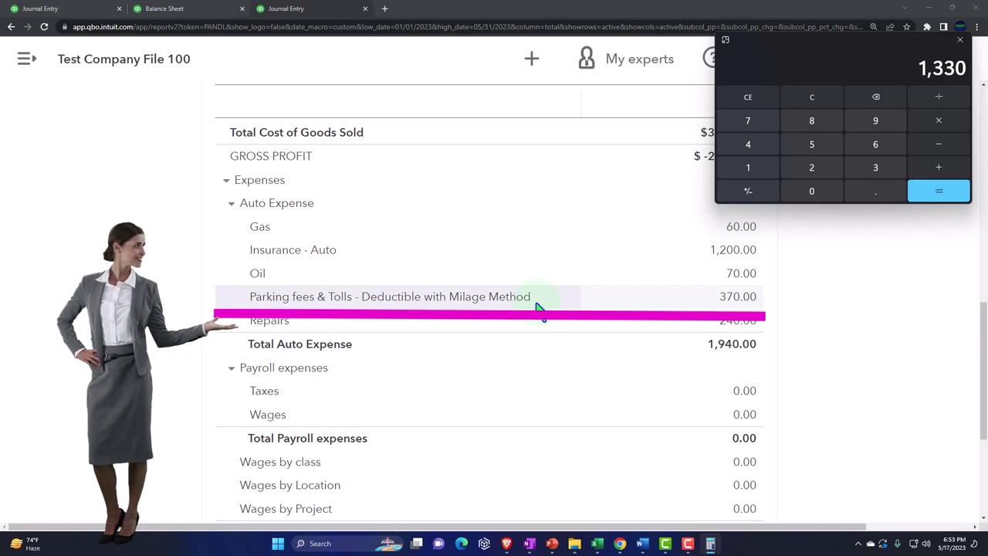
{"action": "left_click", "coordinate": [941, 168]}
{"action": "type", "text": "240"}
{"action": "key", "text": "Return"}
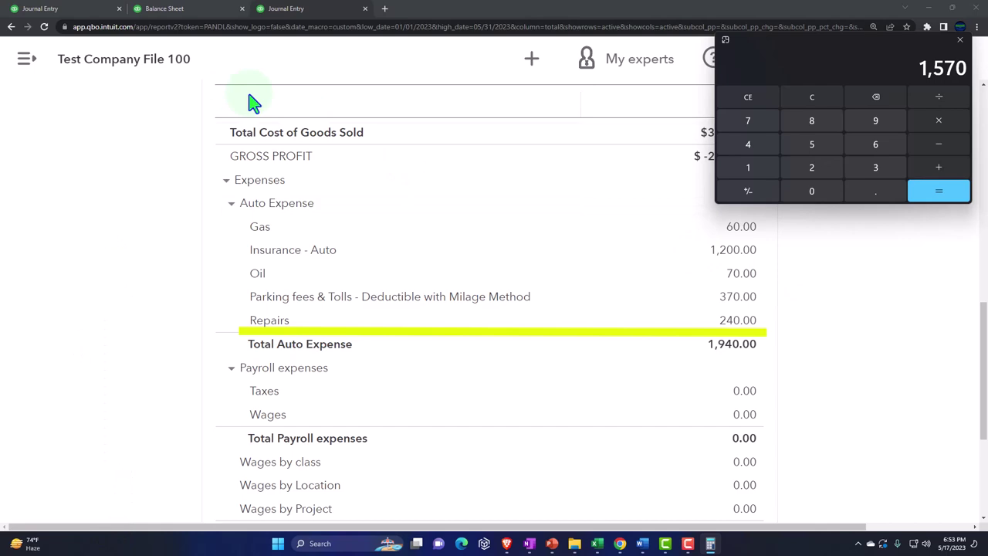
Return to the Mileage page and start a new journal entry dated 05/31/2023, proceeding to the account on line 1
{"action": "left_click", "coordinate": [77, 7]}
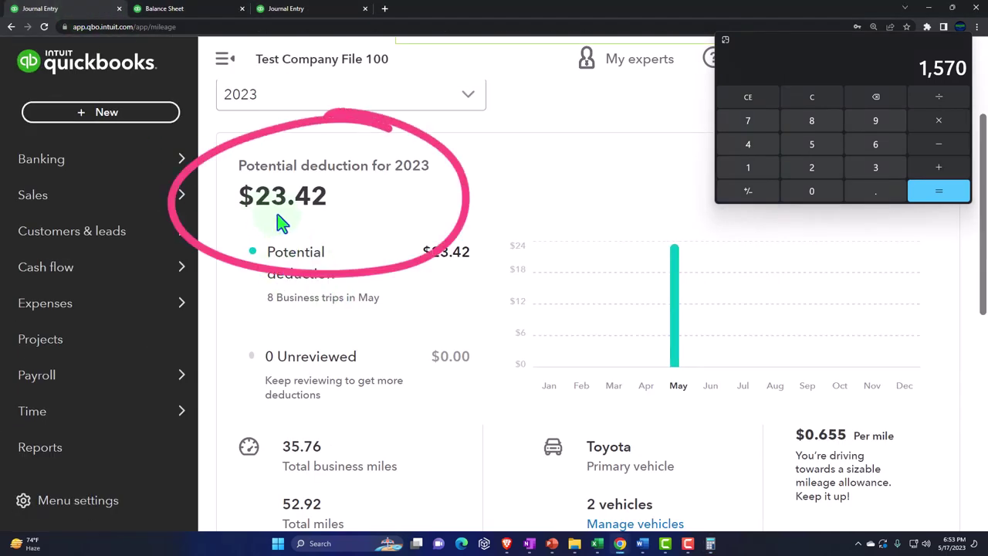
{"action": "key", "text": "ctrl+minus"}
{"action": "key", "text": "ctrl+minus"}
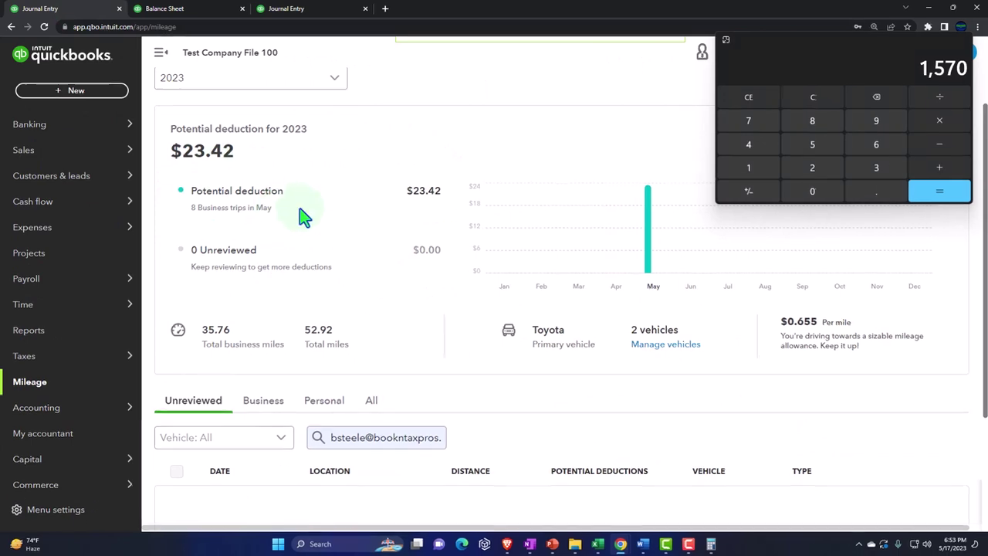
{"action": "left_click", "coordinate": [72, 91]}
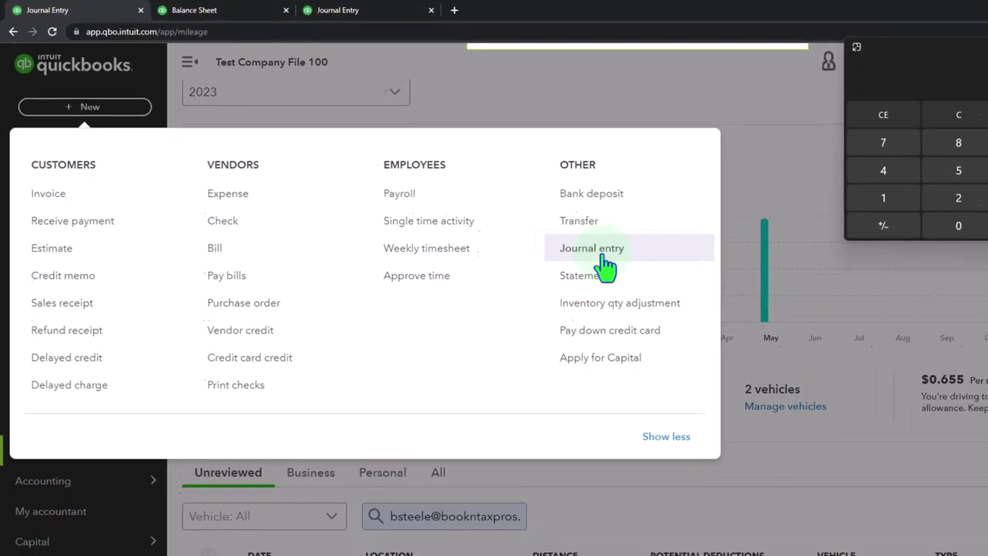
{"action": "left_click", "coordinate": [681, 285]}
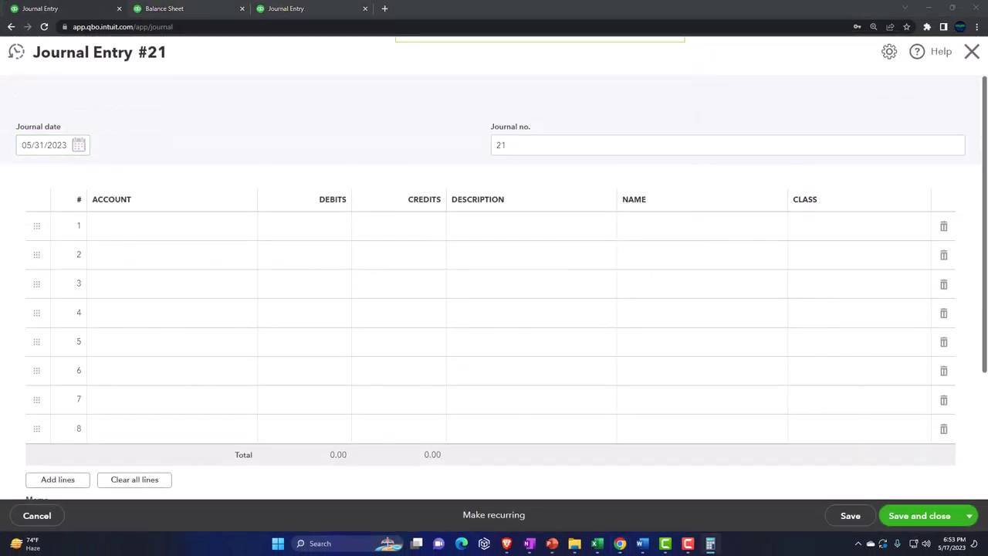
{"action": "left_click", "coordinate": [22, 146]}
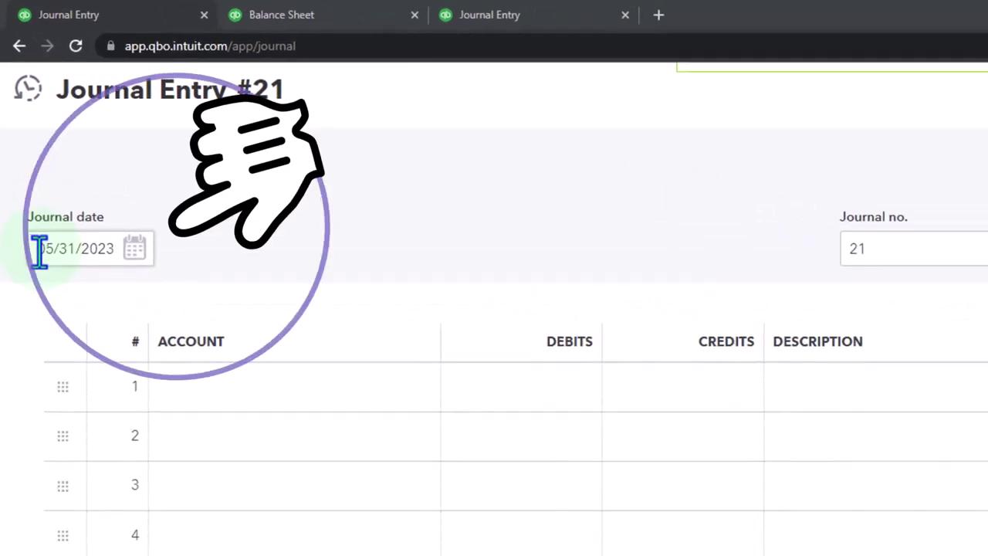
{"action": "key", "text": "Tab"}
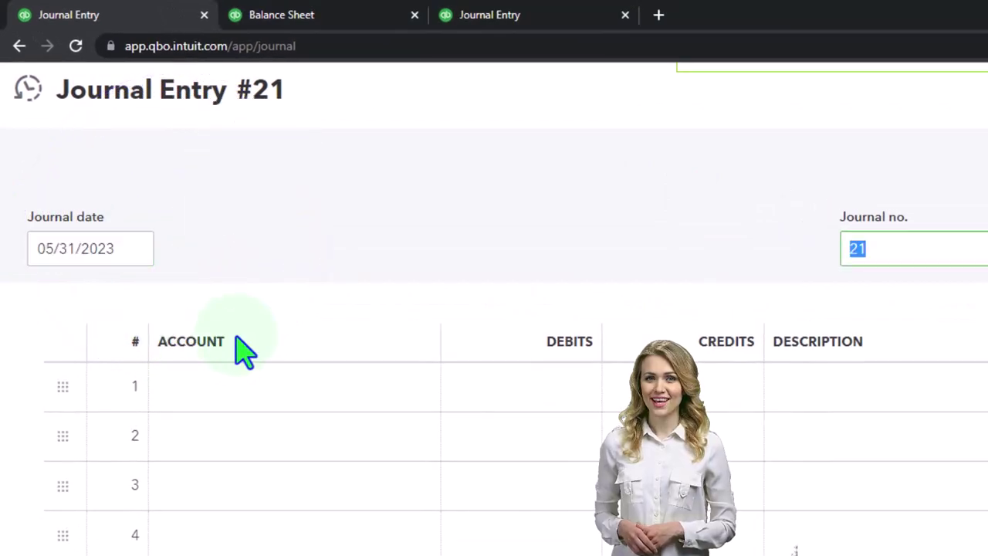
{"action": "key", "text": "Tab"}
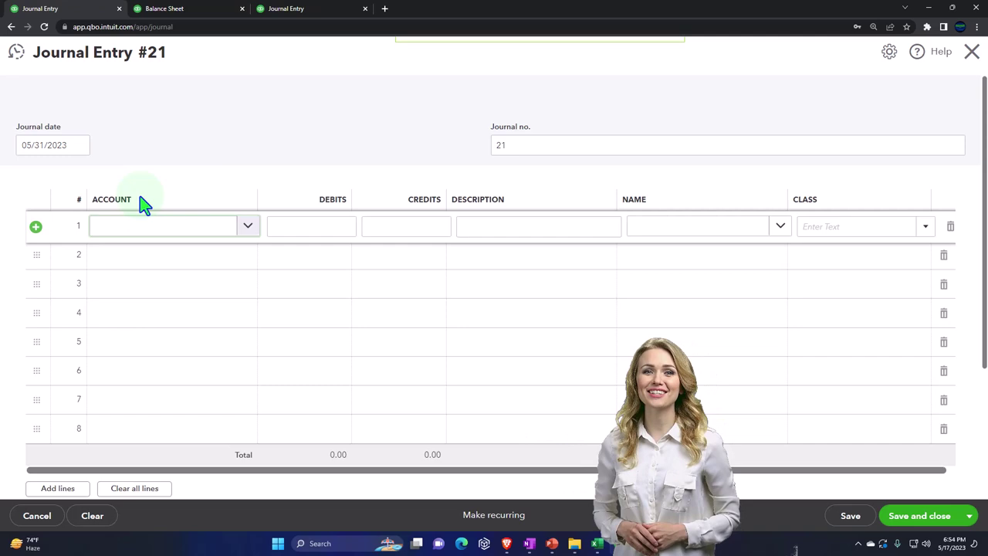
{"action": "type", "text": "ta"}
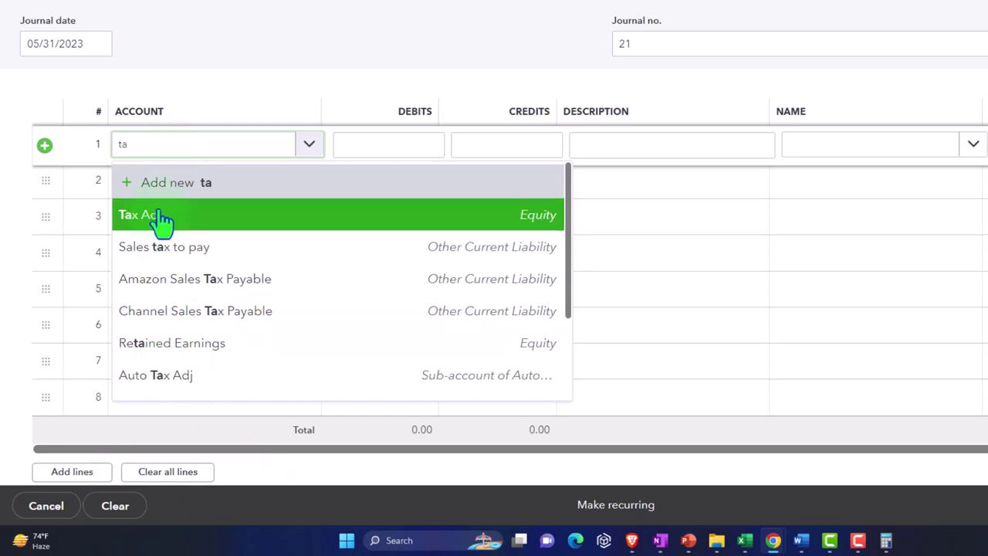
{"action": "double_click", "coordinate": [150, 147]}
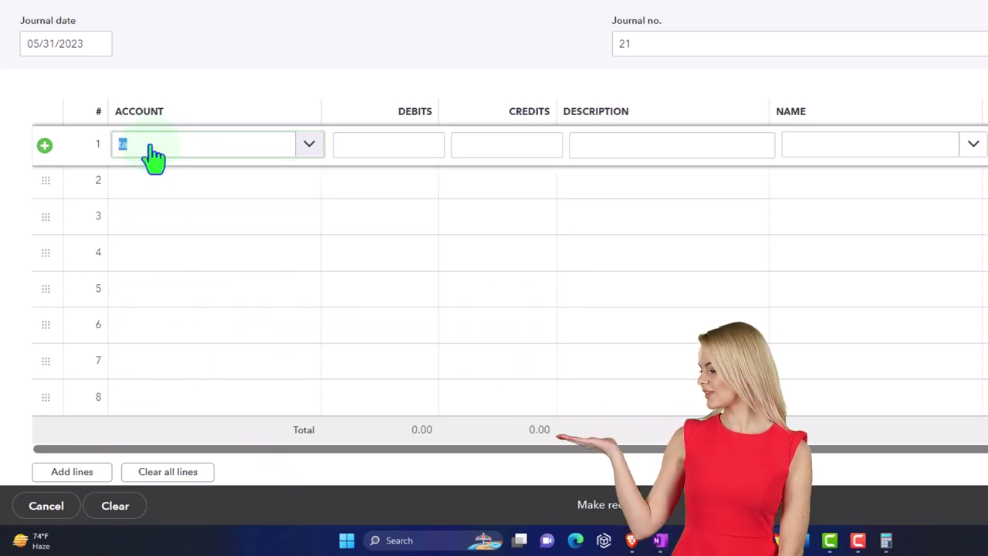
{"action": "type", "text": "tax"}
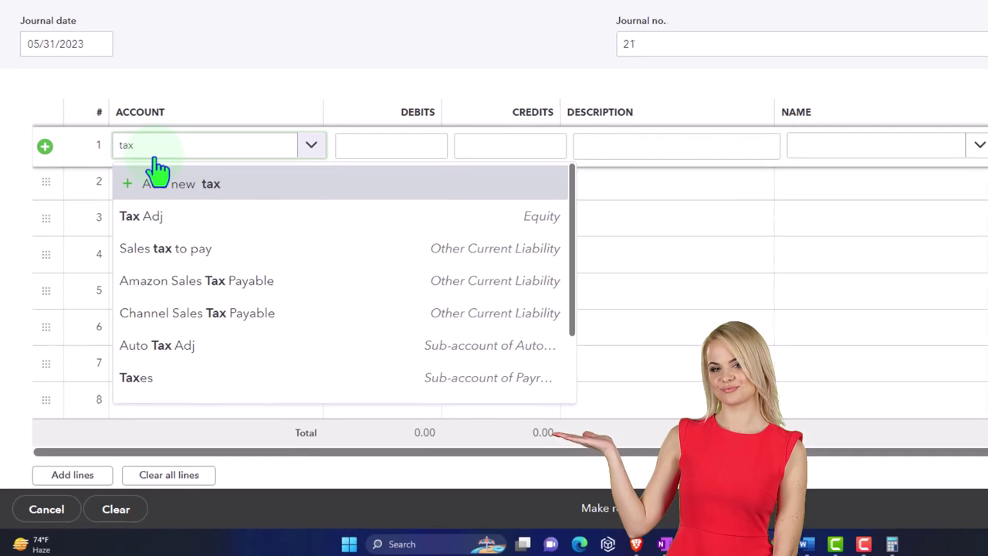
{"action": "key", "text": "Tab"}
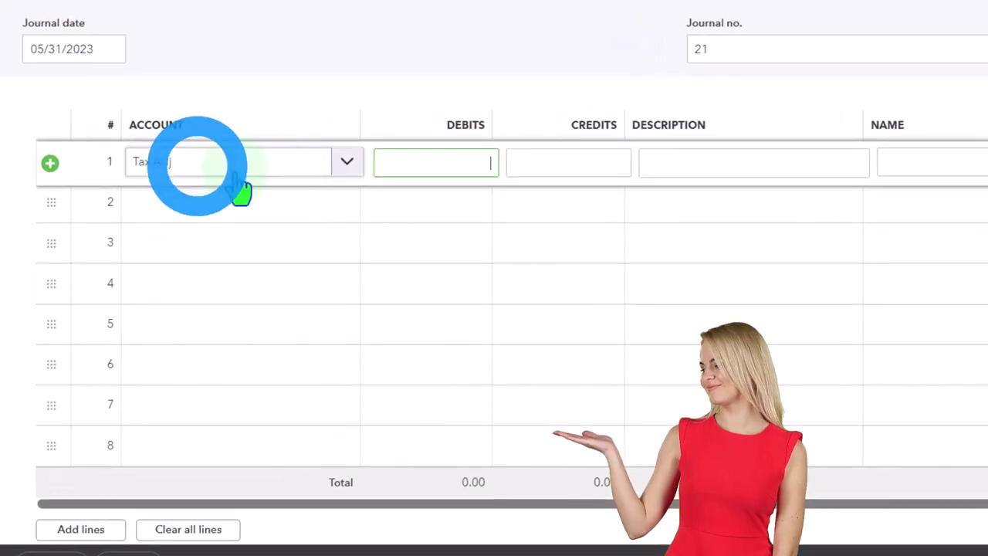
Begin adding a new account from line 1 with the account type Expenses and the name Auto Adj
{"action": "left_click", "coordinate": [217, 174]}
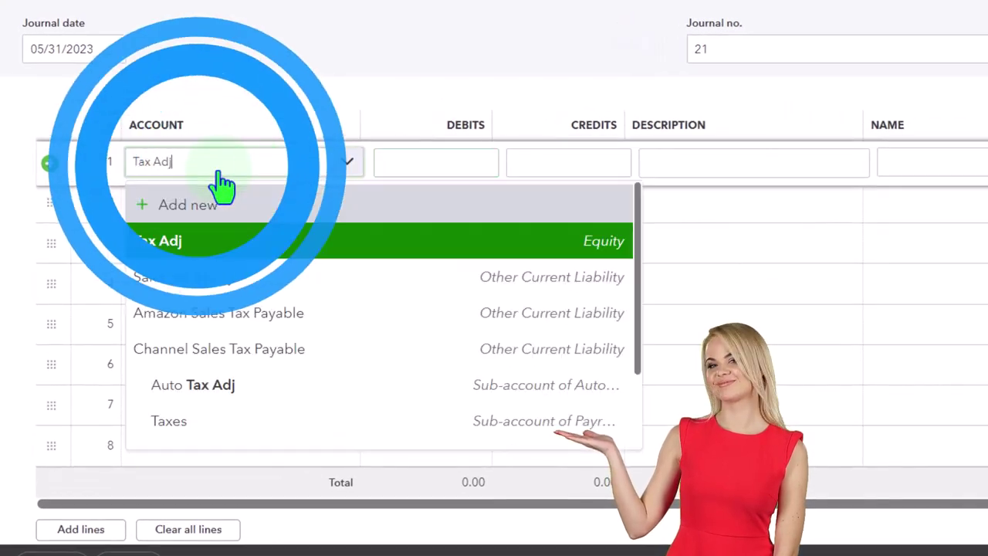
{"action": "left_click", "coordinate": [212, 221]}
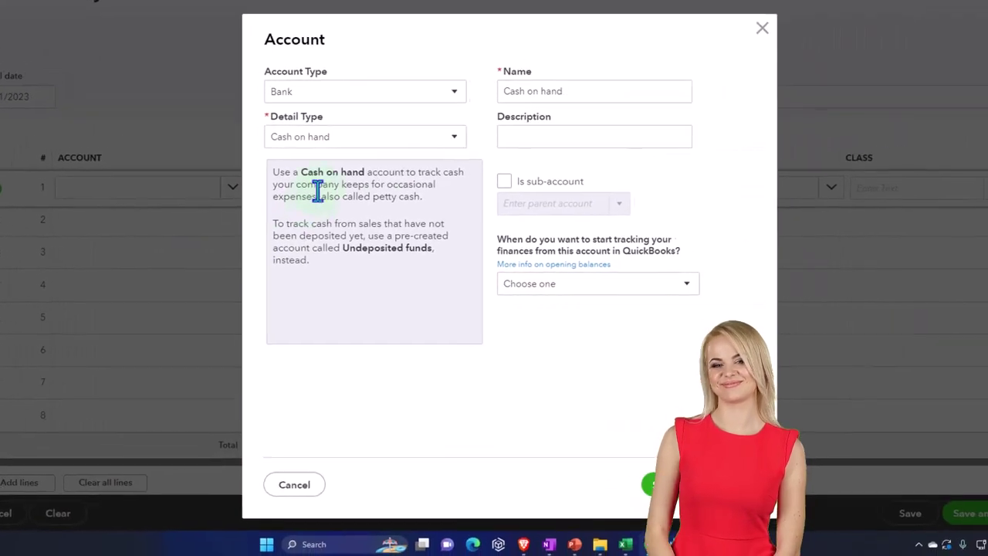
{"action": "left_click", "coordinate": [398, 96]}
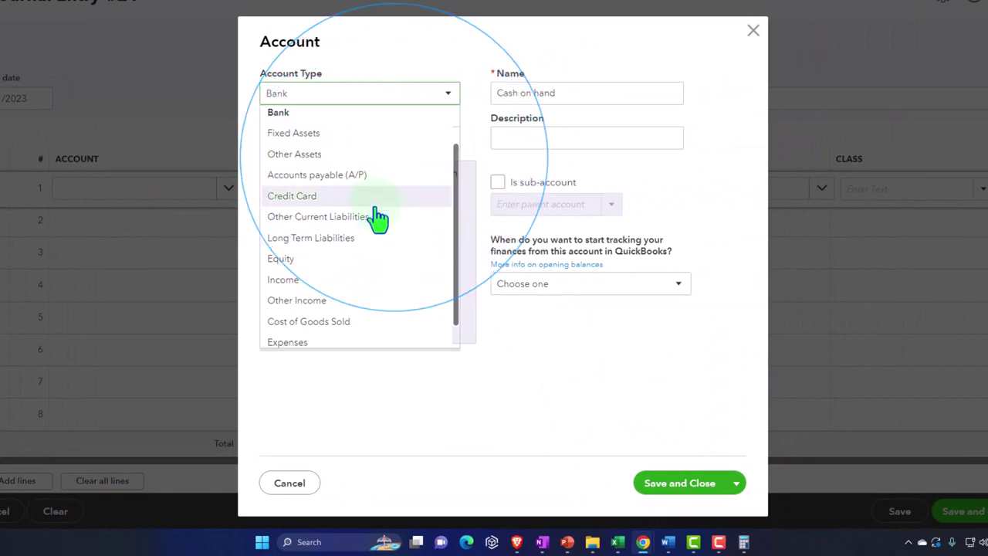
{"action": "scroll", "coordinate": [375, 232], "scroll_direction": "down", "scroll_amount": 1}
{"action": "left_click", "coordinate": [318, 320]}
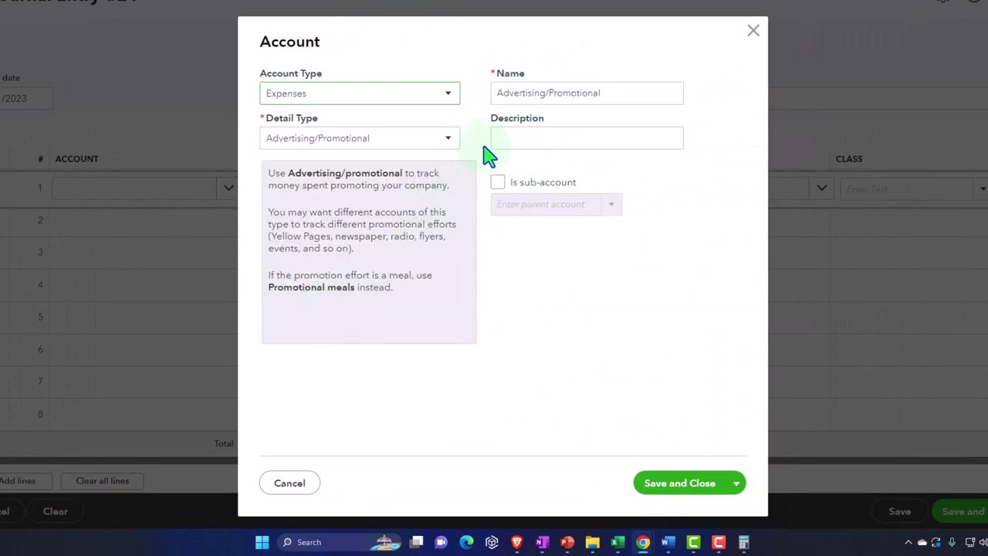
{"action": "triple_click", "coordinate": [574, 102]}
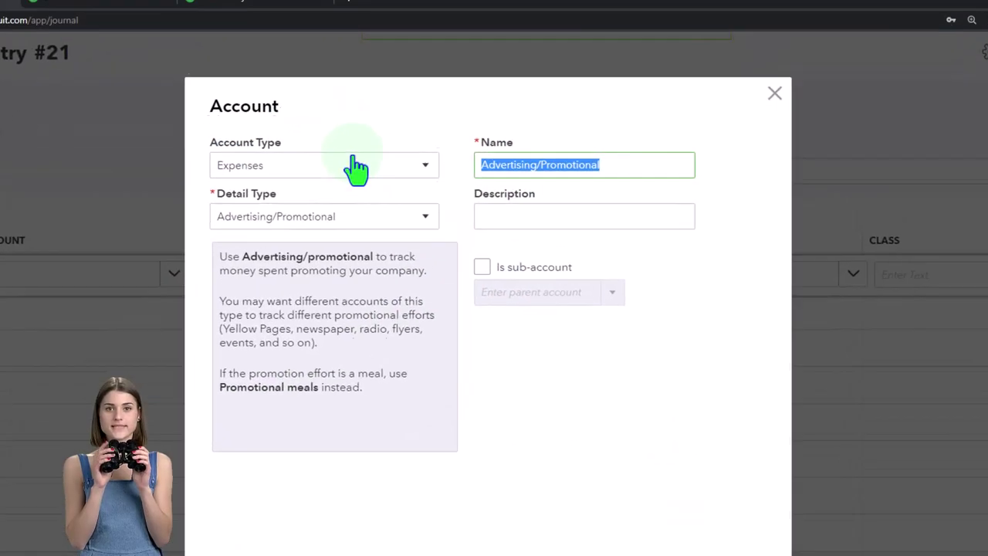
{"action": "type", "text": "Auto Adj"}
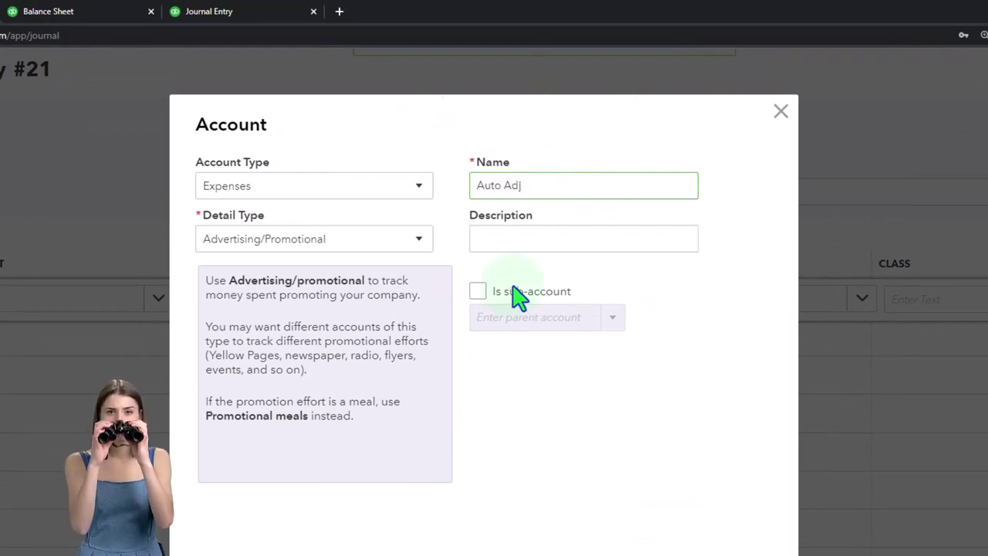
Mark the Auto Adj account as a sub-account, find Auto Expense among the parent accounts and close the form without saving
{"action": "left_click", "coordinate": [479, 291]}
{"action": "left_click", "coordinate": [613, 317]}
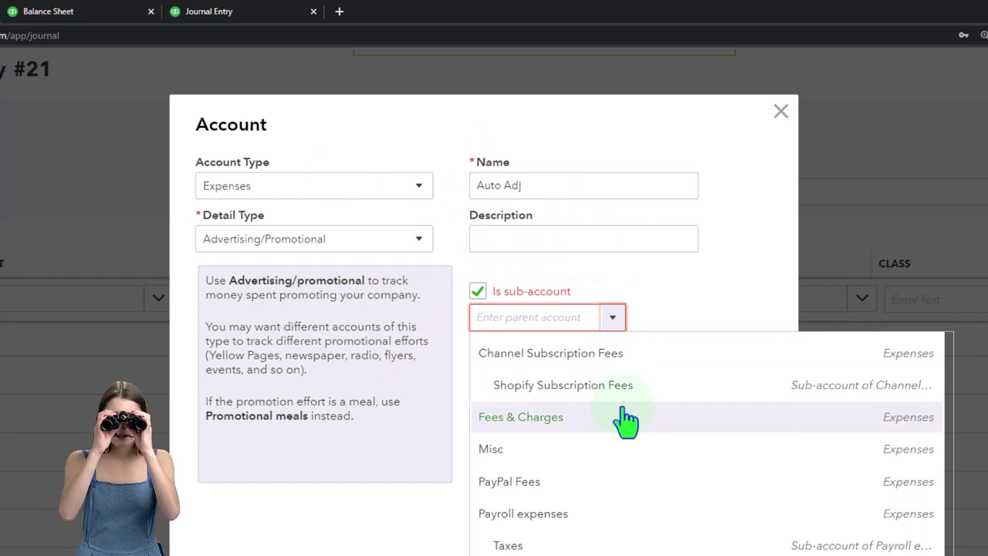
{"action": "scroll", "coordinate": [627, 419], "scroll_direction": "down", "scroll_amount": 2}
{"action": "scroll", "coordinate": [627, 419], "scroll_direction": "down", "scroll_amount": 2}
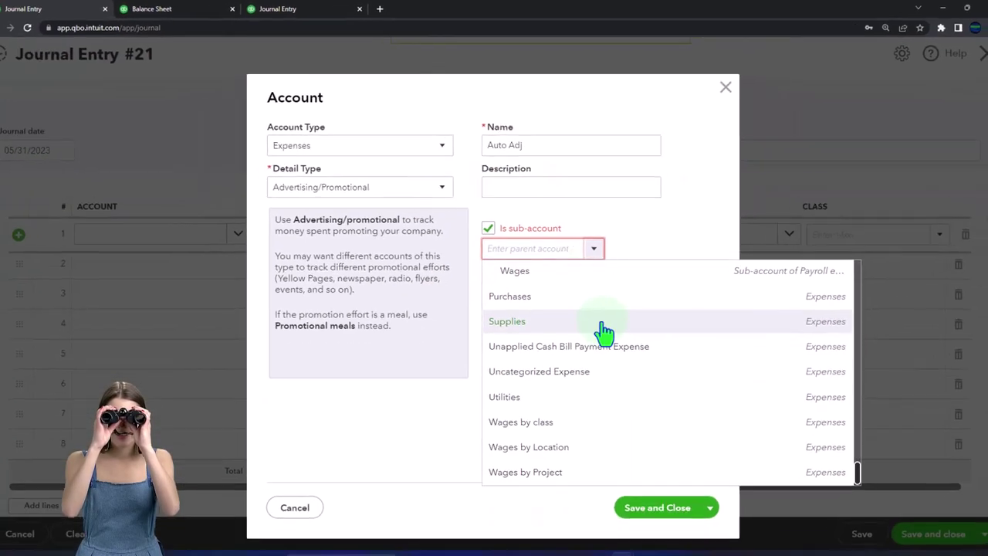
{"action": "scroll", "coordinate": [601, 321], "scroll_direction": "up", "scroll_amount": 8}
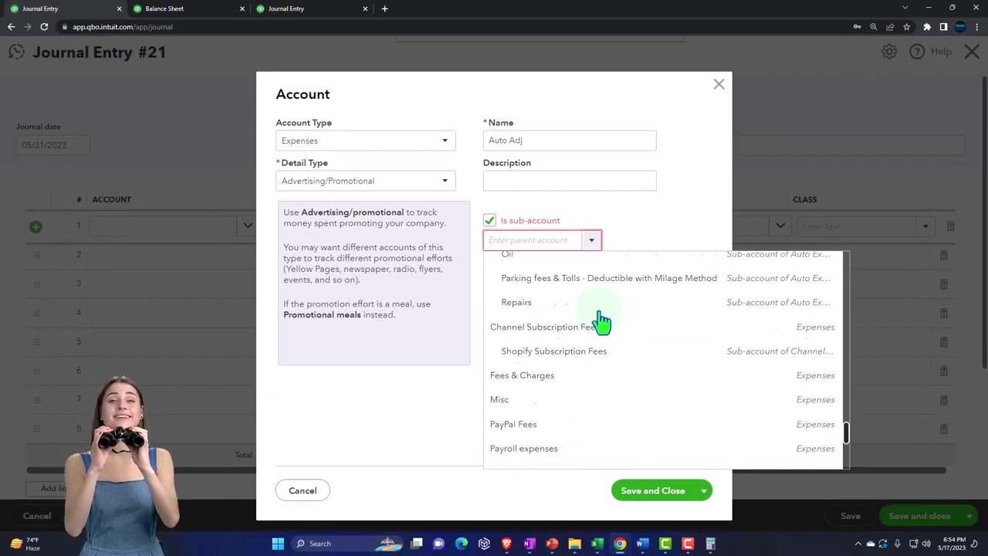
{"action": "scroll", "coordinate": [579, 324], "scroll_direction": "up", "scroll_amount": 3}
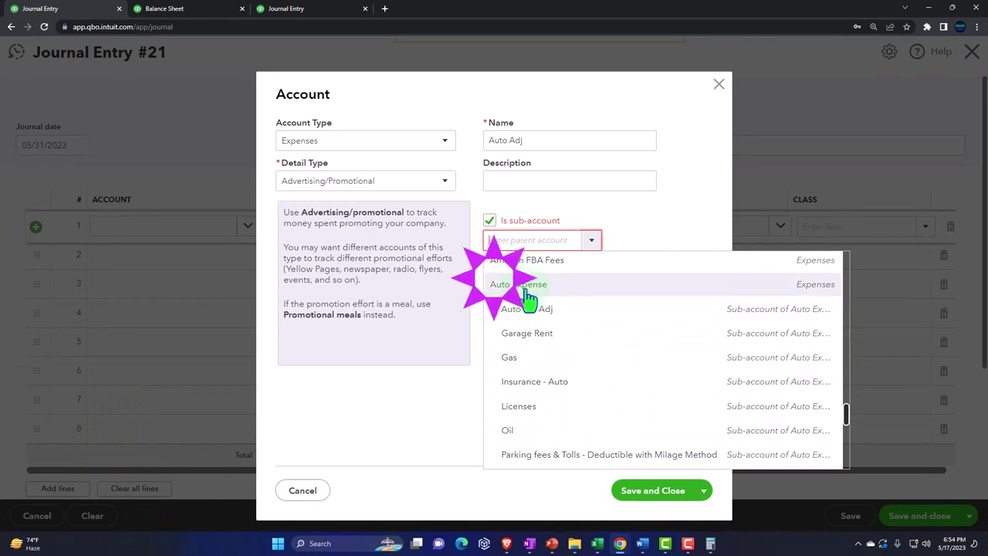
{"action": "left_click", "coordinate": [717, 85]}
Set the account on line 1 of the journal entry to Auto Expense:Auto Tax Adj
{"action": "left_click", "coordinate": [158, 230]}
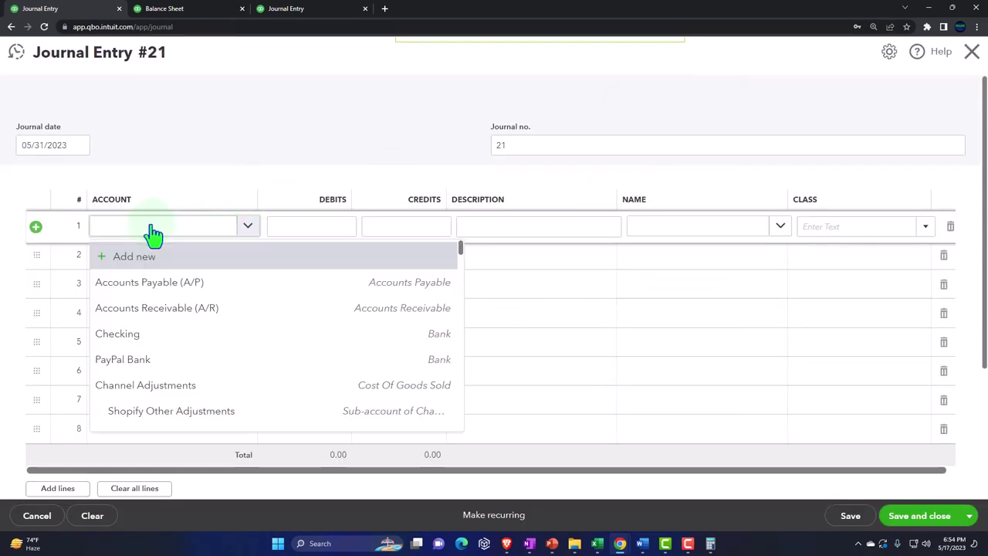
{"action": "type", "text": "tax"}
{"action": "key", "text": "Down"}
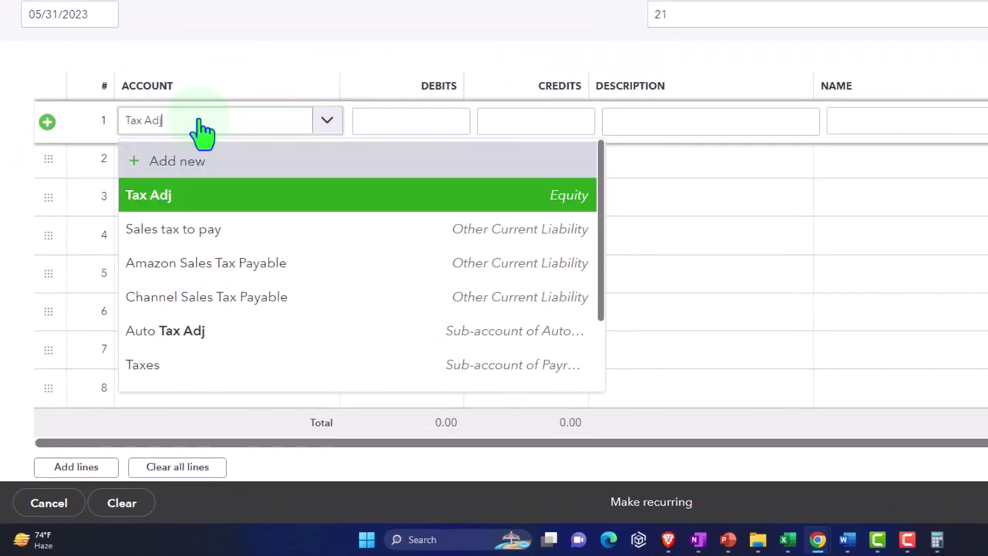
{"action": "key", "text": "Down"}
{"action": "key", "text": "Down"}
{"action": "key", "text": "Down"}
{"action": "key", "text": "Down"}
{"action": "key", "text": "Tab"}
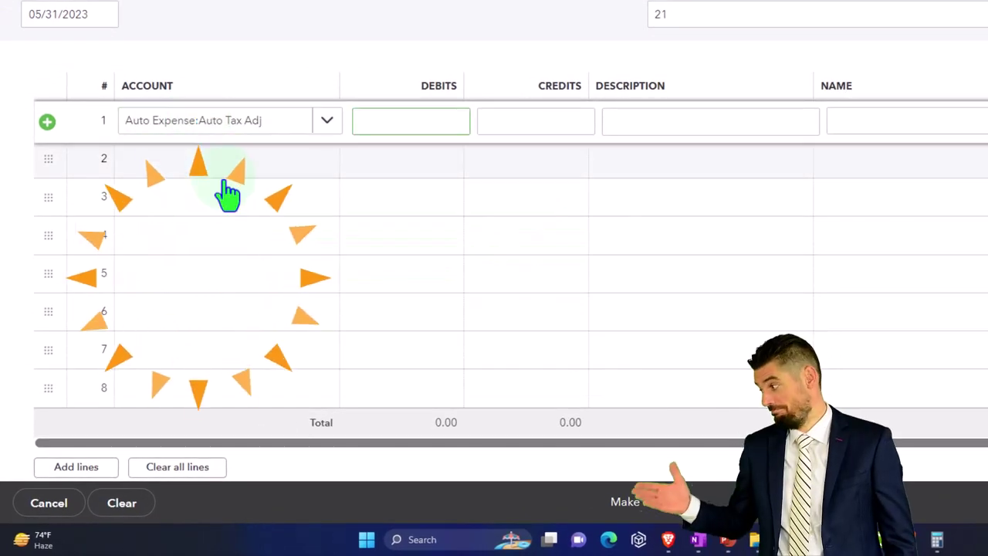
Enter a credit of 1,570.00 on line 1 and proceed to the account on line 2
{"action": "key", "text": "Tab"}
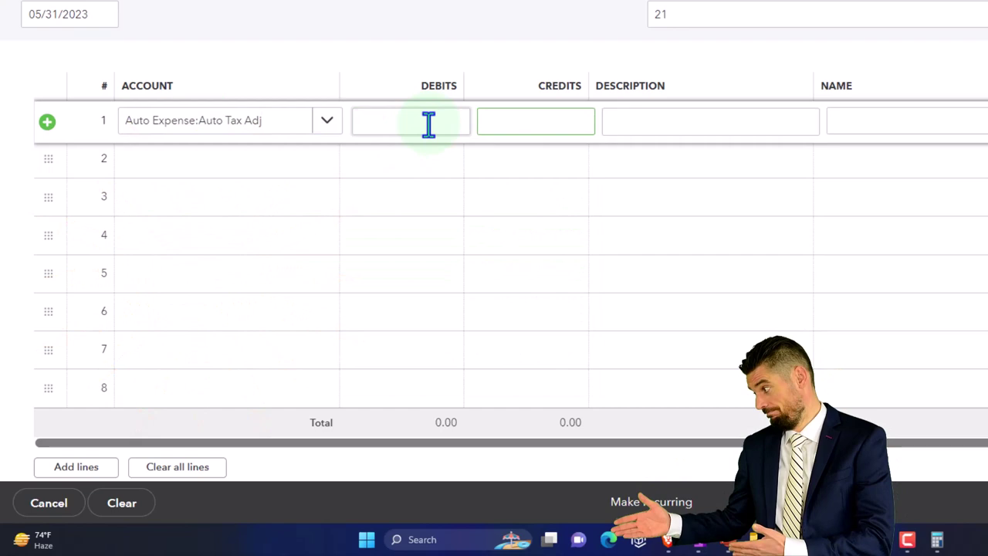
{"action": "left_click", "coordinate": [524, 124]}
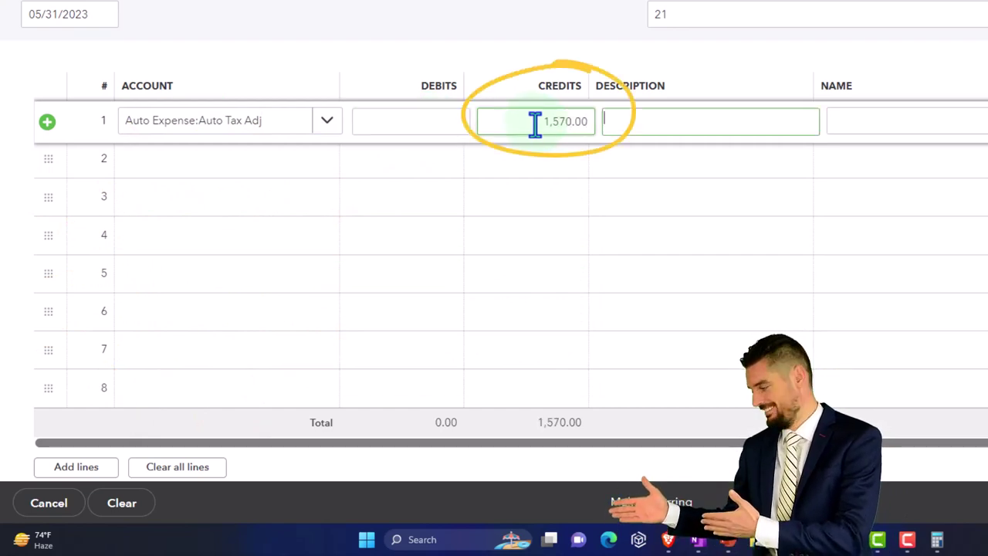
{"action": "key", "text": "Tab"}
{"action": "key", "text": "Tab"}
{"action": "key", "text": "Tab"}
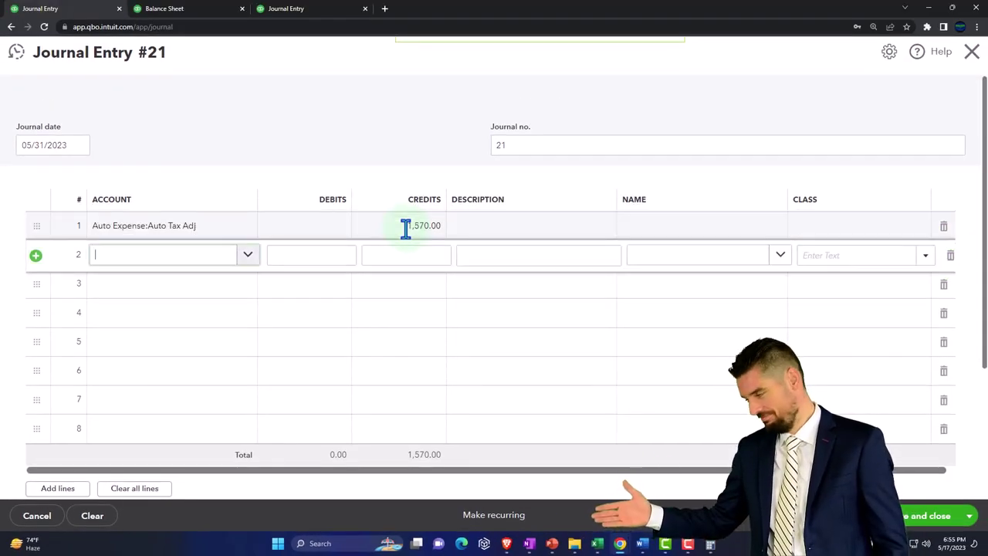
Set the account on line 2 to Auto Expense:Auto Tax Adj with a debit of 1,570.00
{"action": "type", "text": "Aut"}
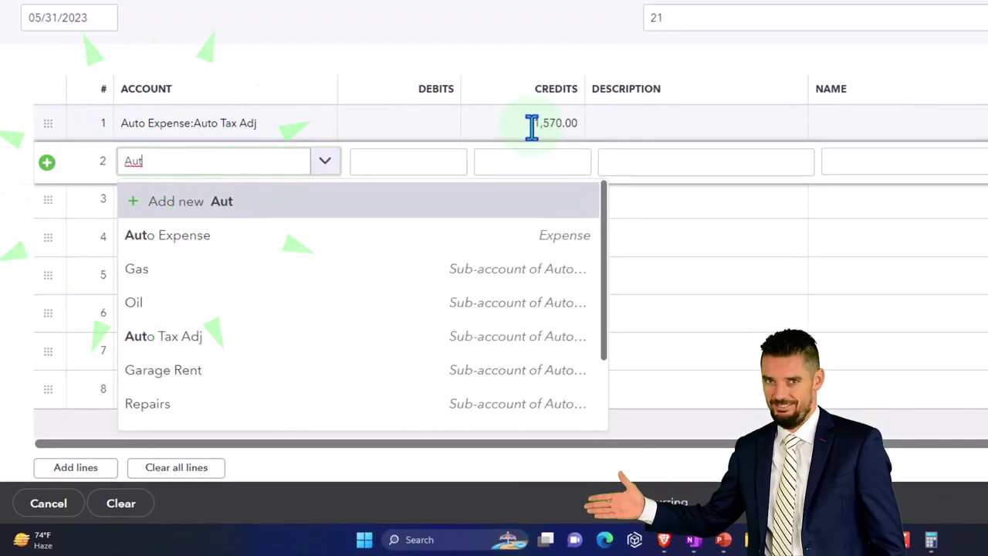
{"action": "key", "text": "Down"}
{"action": "key", "text": "Down"}
{"action": "key", "text": "Down"}
{"action": "key", "text": "Down"}
{"action": "key", "text": "Tab"}
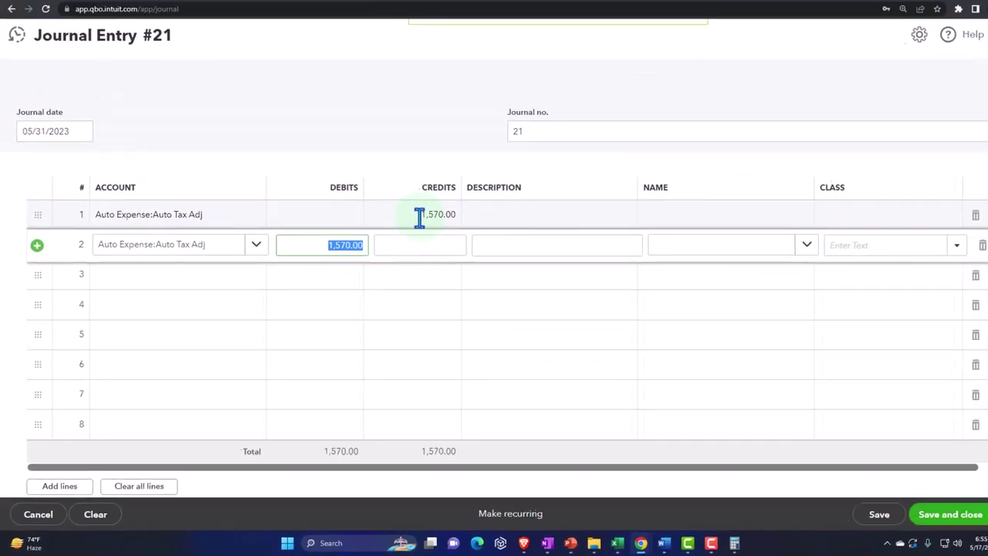
Assign the Tax Adj class to line 1 of the journal entry and leave the class on line 2 blank
{"action": "left_click", "coordinate": [880, 228]}
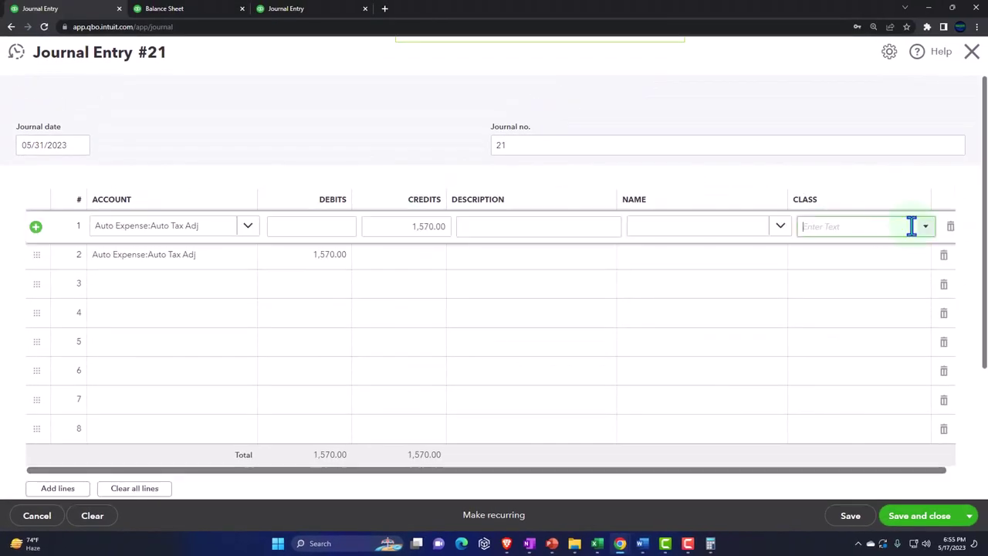
{"action": "left_click", "coordinate": [924, 225]}
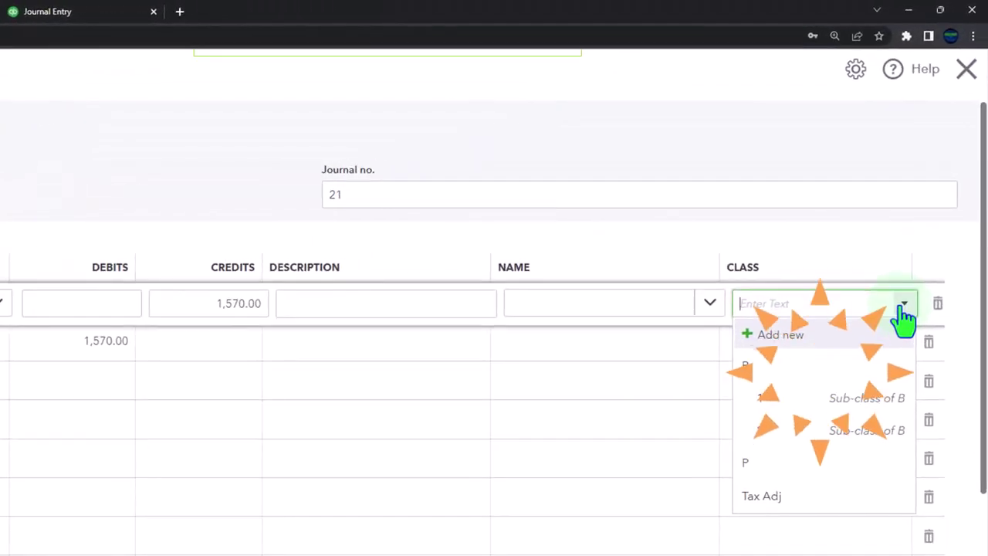
{"action": "left_click", "coordinate": [806, 510]}
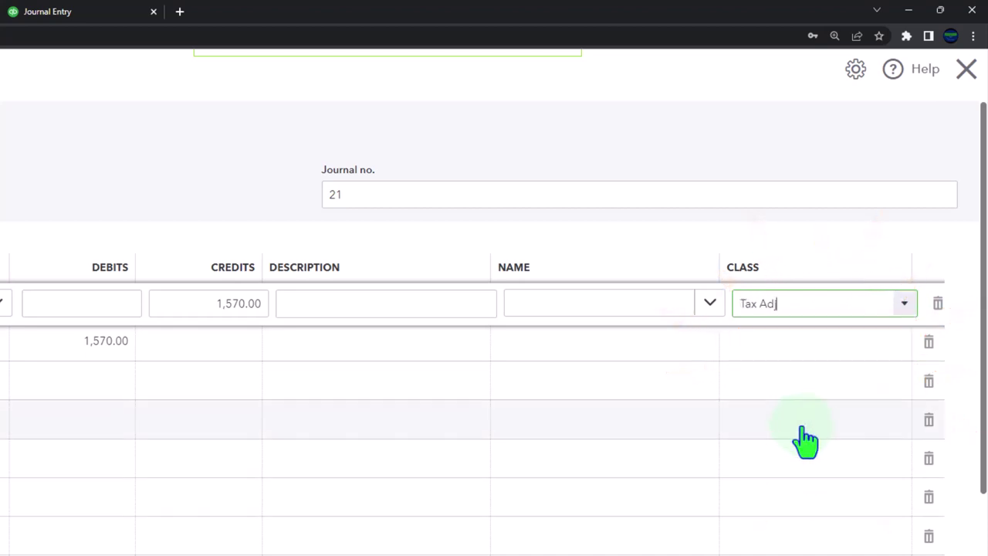
{"action": "left_click", "coordinate": [770, 345]}
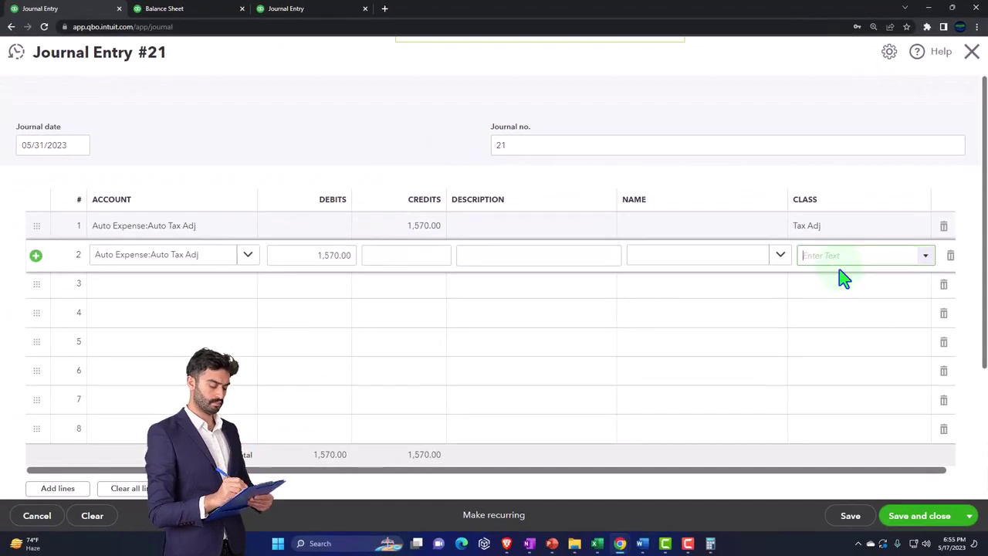
{"action": "left_click", "coordinate": [843, 278]}
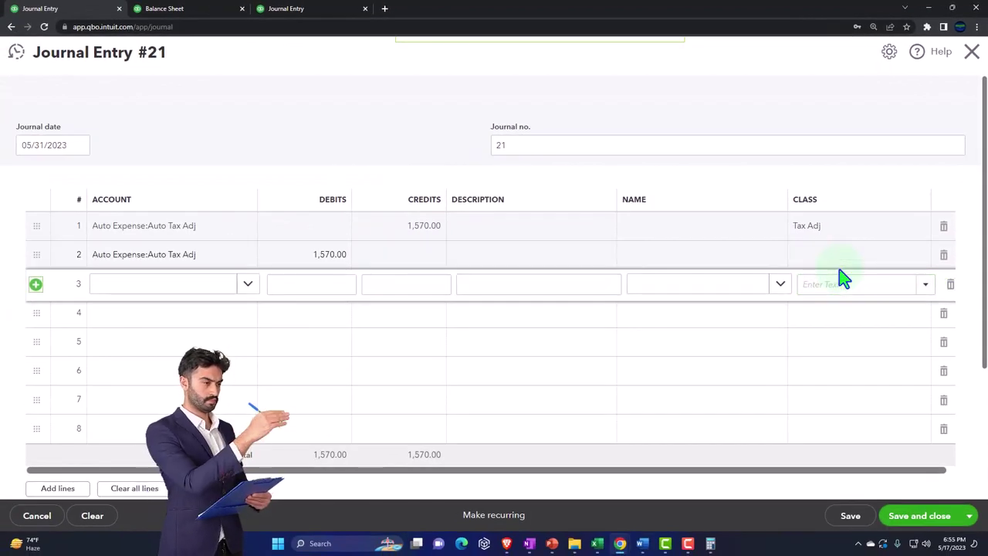
Enter the description "Adj for milage method for taxes" on line 1 and select the text for reuse
{"action": "left_click", "coordinate": [485, 235]}
{"action": "left_click", "coordinate": [476, 224]}
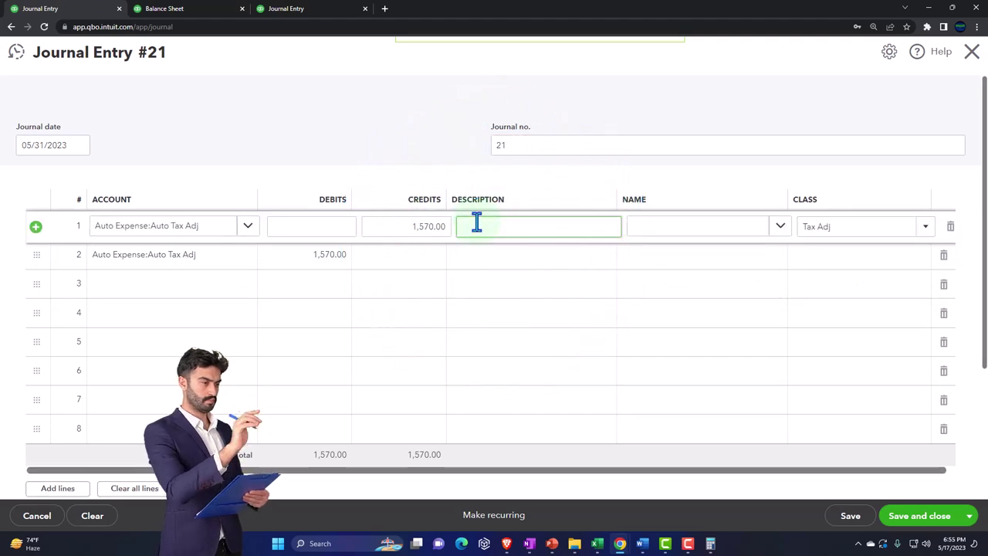
{"action": "type", "text": "Adj for milage method for taxes"}
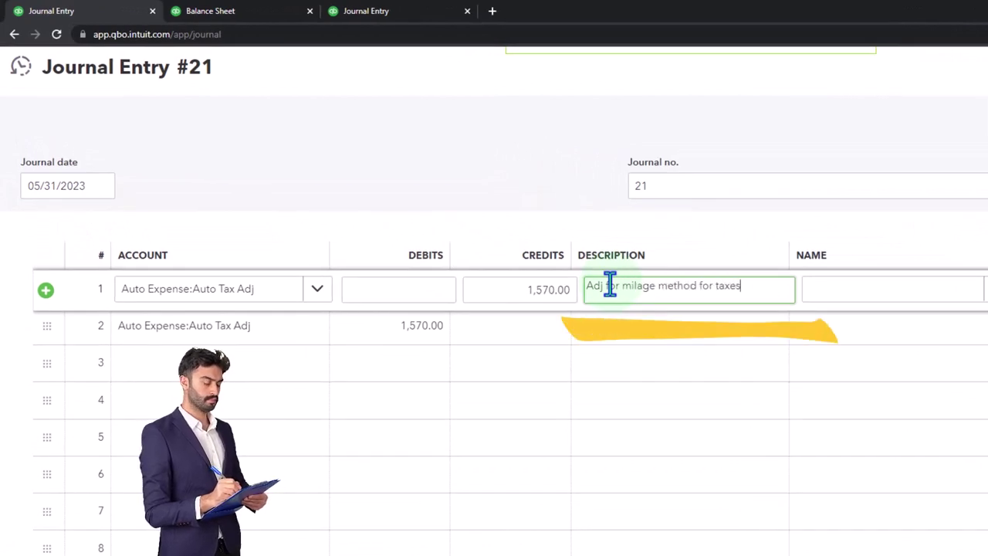
{"action": "key", "text": "shift+Left"}
{"action": "key", "text": "shift+Left"}
{"action": "key", "text": "shift+Left"}
{"action": "key", "text": "shift+Left"}
{"action": "key", "text": "shift+Left"}
{"action": "key", "text": "shift+Left"}
{"action": "key", "text": "shift+Left"}
{"action": "key", "text": "shift+Left"}
{"action": "key", "text": "shift+Left"}
{"action": "key", "text": "shift+Left"}
{"action": "key", "text": "shift+Left"}
{"action": "key", "text": "shift+Left"}
{"action": "key", "text": "shift+Left"}
{"action": "key", "text": "shift+Left"}
{"action": "key", "text": "shift+Left"}
{"action": "key", "text": "shift+Left"}
{"action": "key", "text": "shift+Left"}
{"action": "key", "text": "shift+Left"}
{"action": "key", "text": "shift+Left"}
{"action": "key", "text": "shift+Left"}
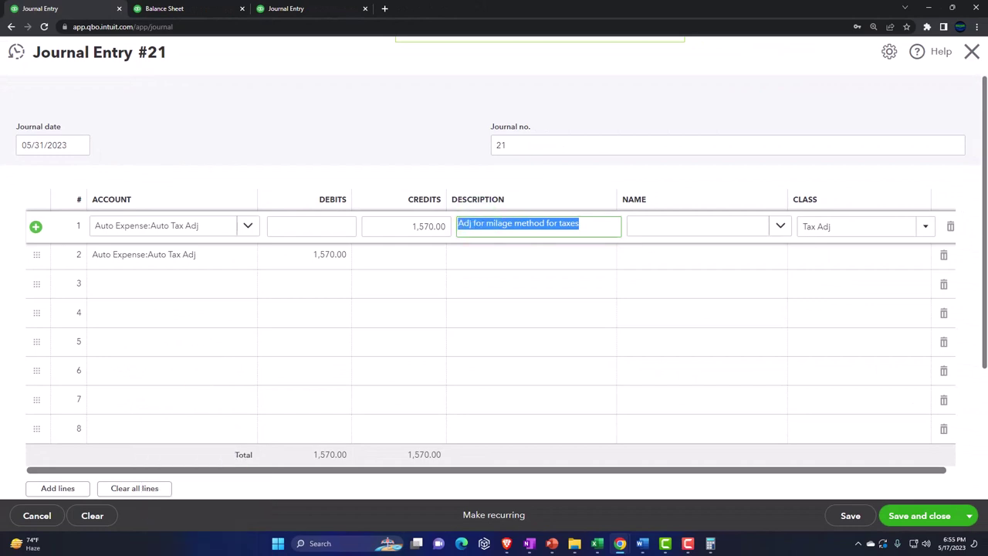
Repeat the description "Adj for milage method for taxes" on line 2 and save and close the journal entry
{"action": "left_click", "coordinate": [490, 258]}
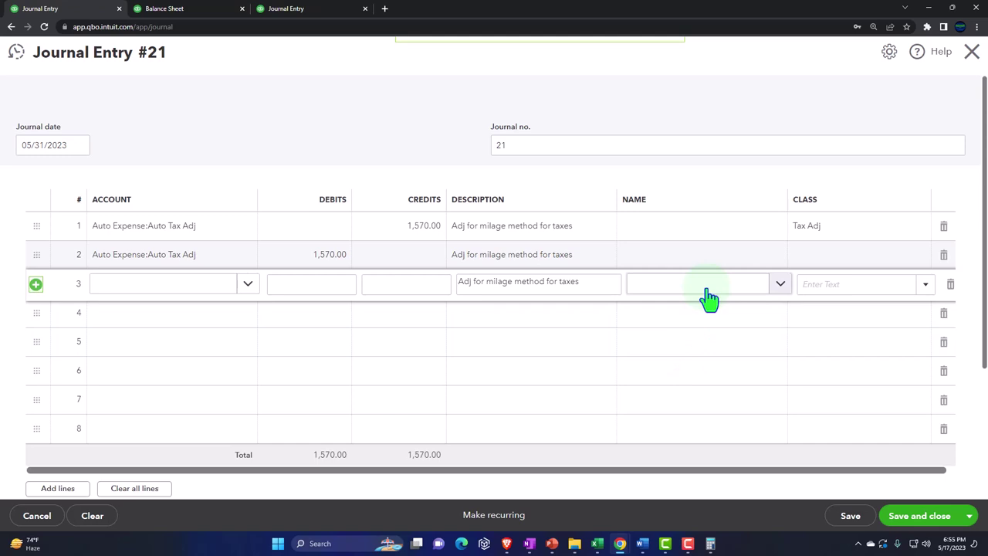
{"action": "left_click", "coordinate": [708, 298]}
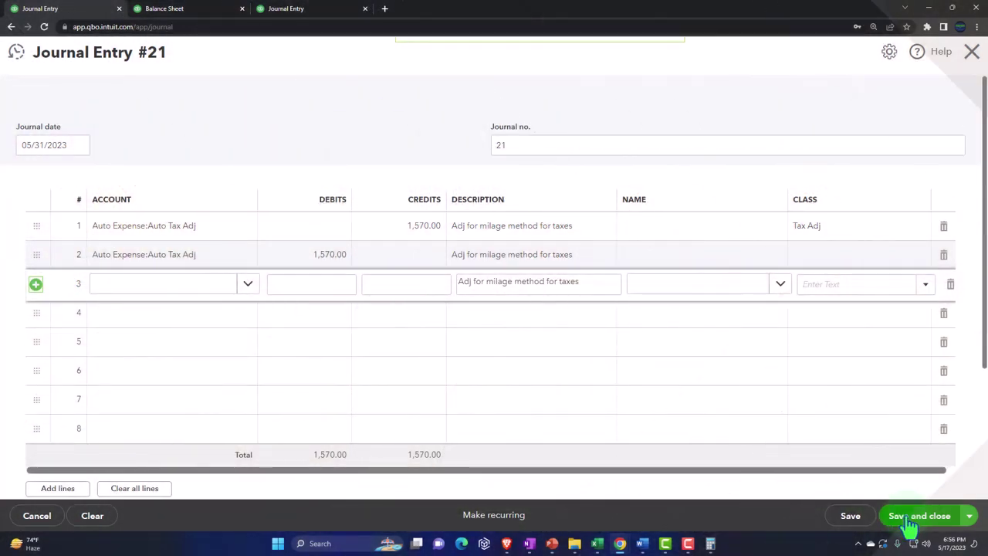
{"action": "left_click", "coordinate": [910, 525]}
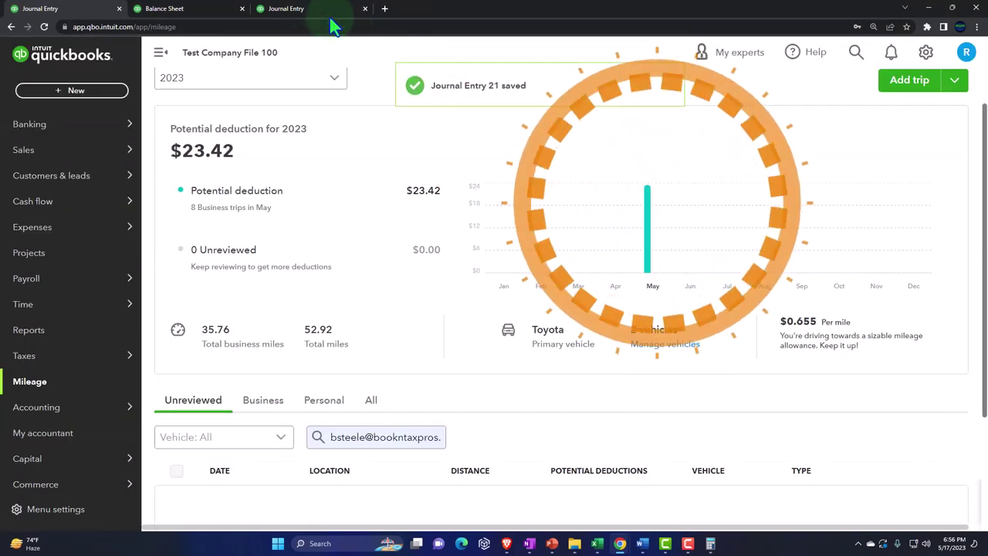
Switch to the Profit and Loss report for 01/01/2023 to 05/31/2023 and rerun it
{"action": "left_click", "coordinate": [308, 11]}
{"action": "scroll", "coordinate": [216, 206], "scroll_direction": "up", "scroll_amount": 10}
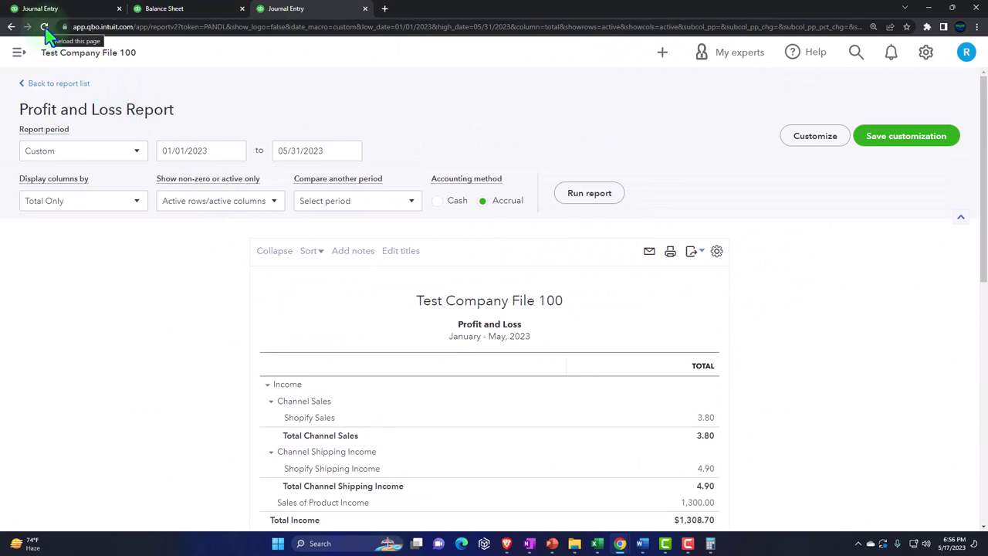
{"action": "left_click", "coordinate": [575, 199]}
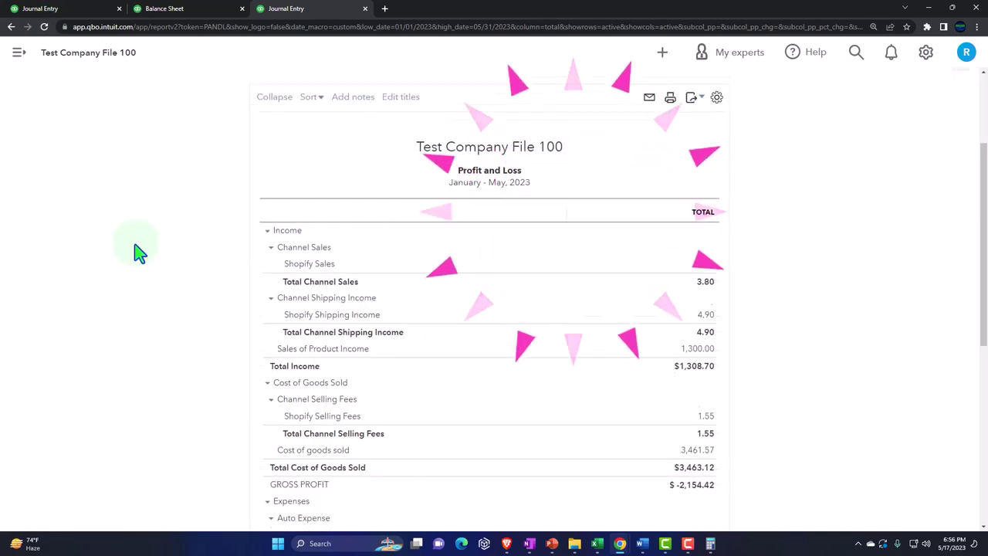
Display the Profit and Loss report's columns by Classes and rerun the report
{"action": "scroll", "coordinate": [137, 253], "scroll_direction": "up", "scroll_amount": 2}
{"action": "left_click", "coordinate": [133, 189]}
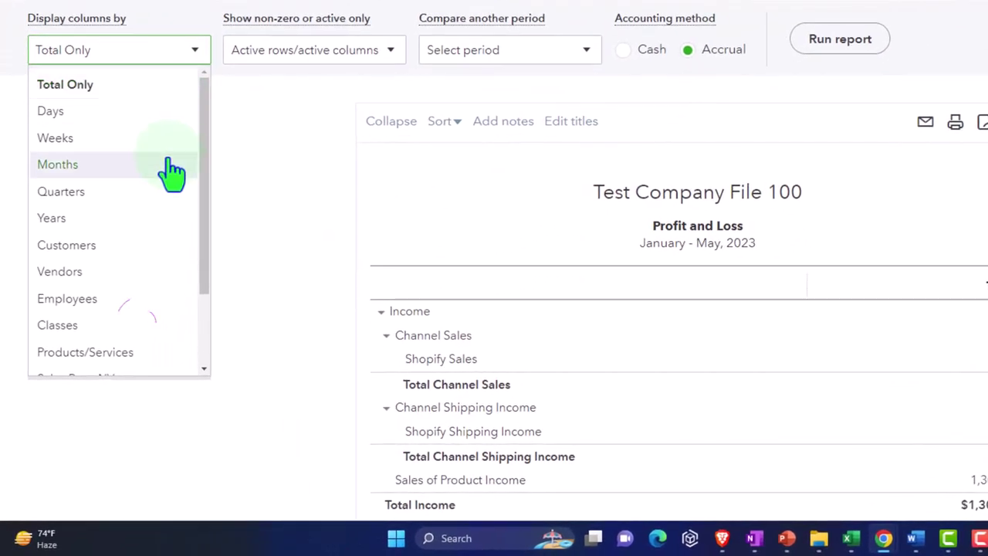
{"action": "left_click", "coordinate": [98, 336]}
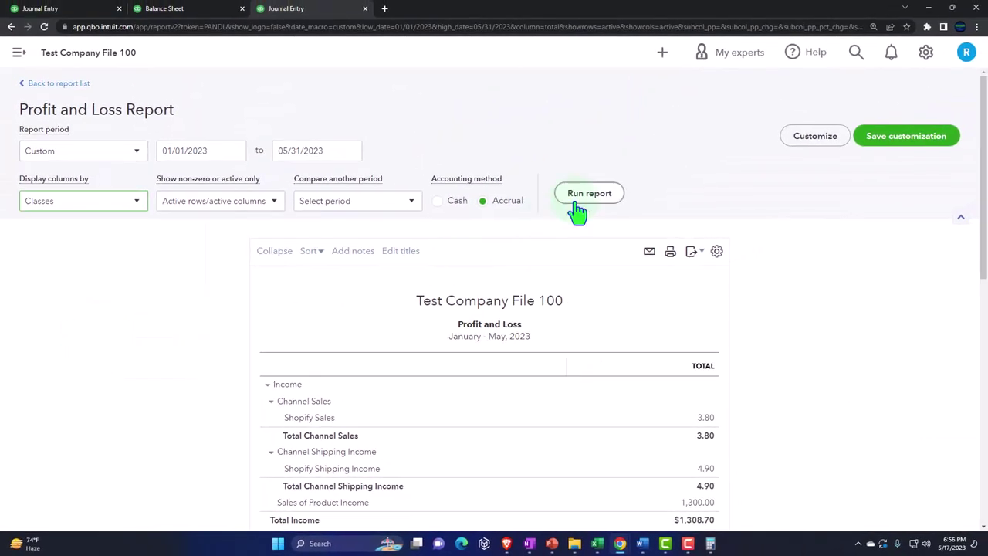
{"action": "left_click", "coordinate": [587, 193]}
{"action": "scroll", "coordinate": [580, 220], "scroll_direction": "down", "scroll_amount": 2}
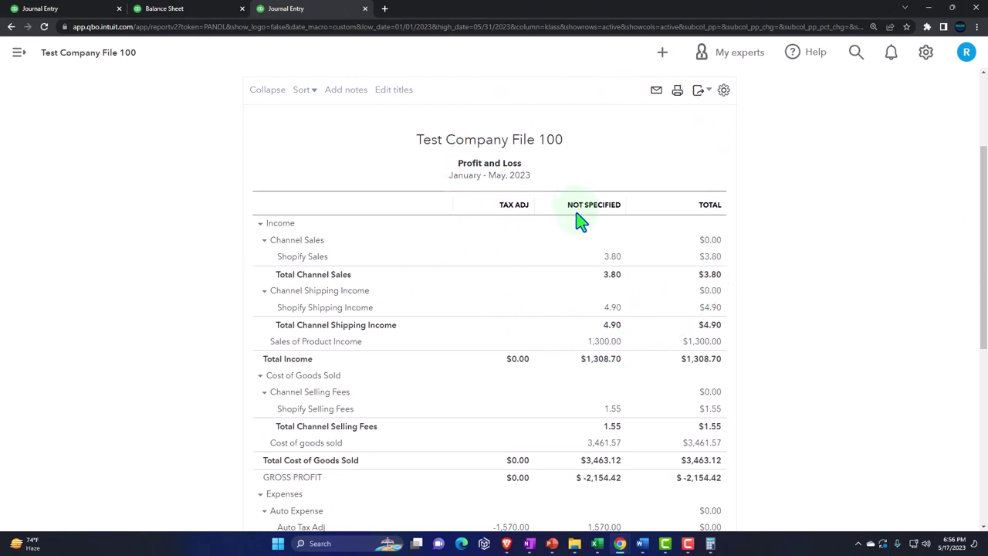
Drill down from the Auto Tax Adj amount in the Not Specified column and open its journal entry 21
{"action": "key", "text": "ctrl+plus"}
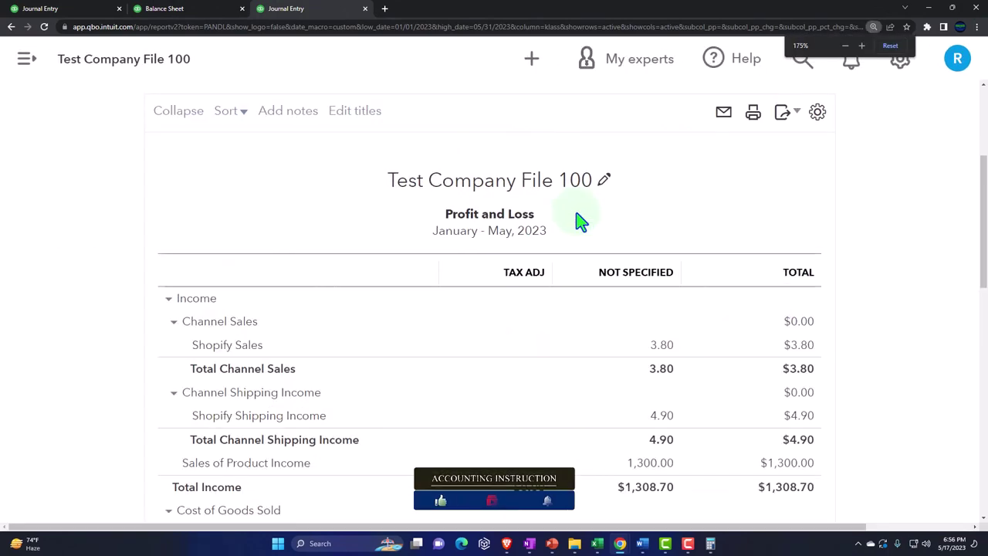
{"action": "left_click", "coordinate": [656, 276]}
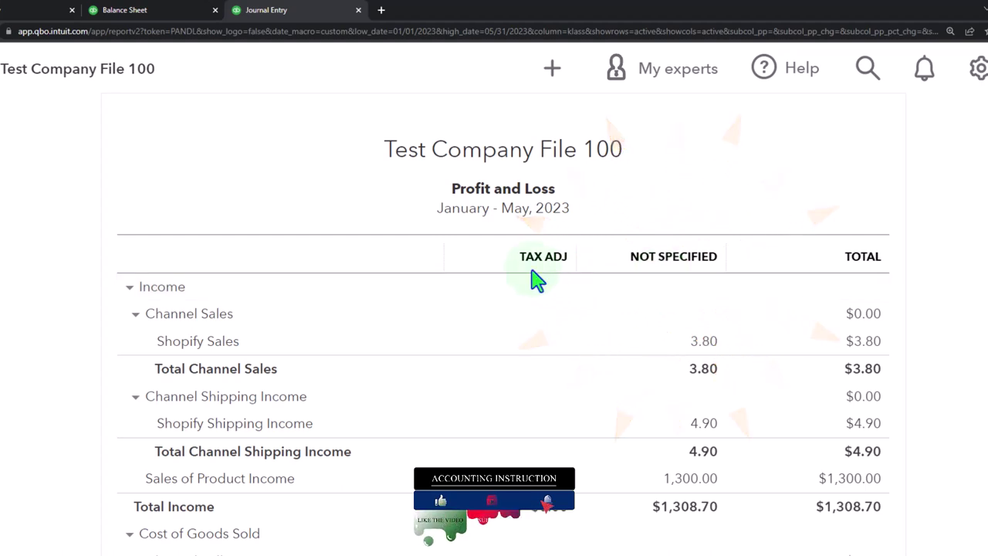
{"action": "left_click", "coordinate": [531, 274]}
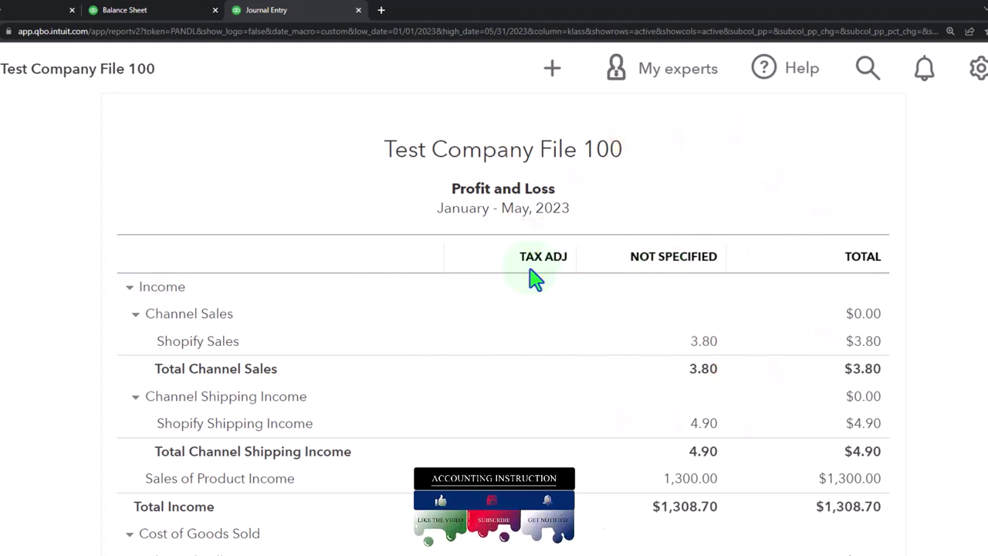
{"action": "scroll", "coordinate": [533, 278], "scroll_direction": "down", "scroll_amount": 3}
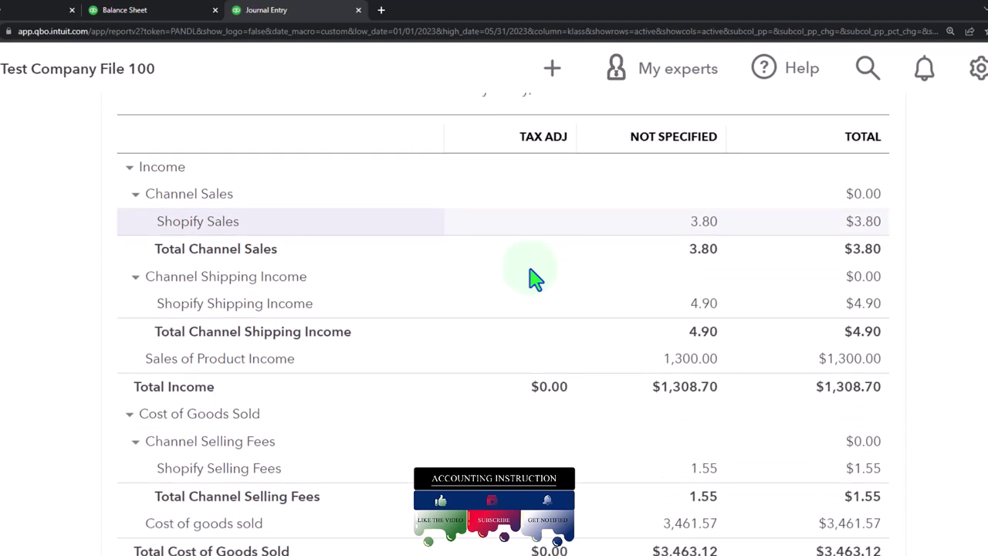
{"action": "scroll", "coordinate": [534, 279], "scroll_direction": "down", "scroll_amount": 5}
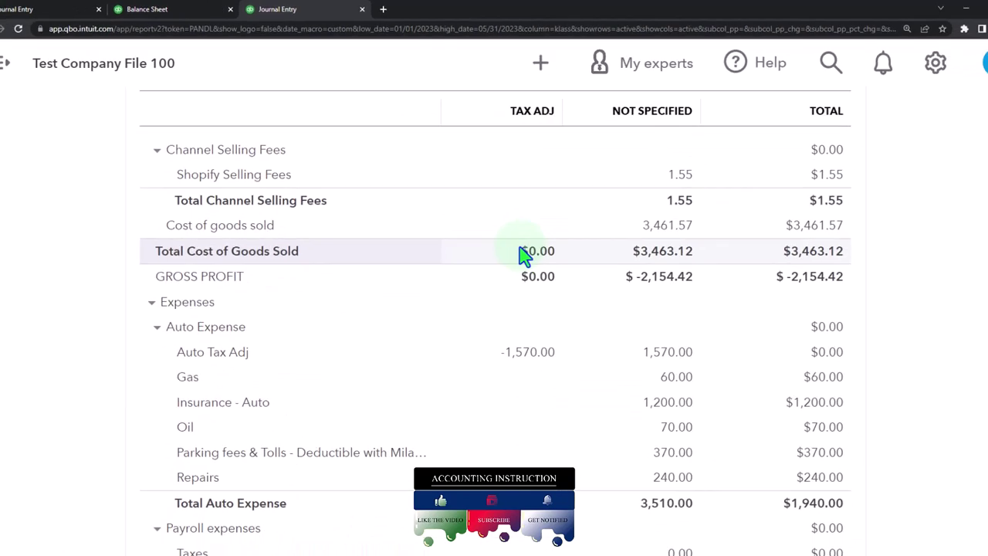
{"action": "scroll", "coordinate": [523, 255], "scroll_direction": "down", "scroll_amount": 1}
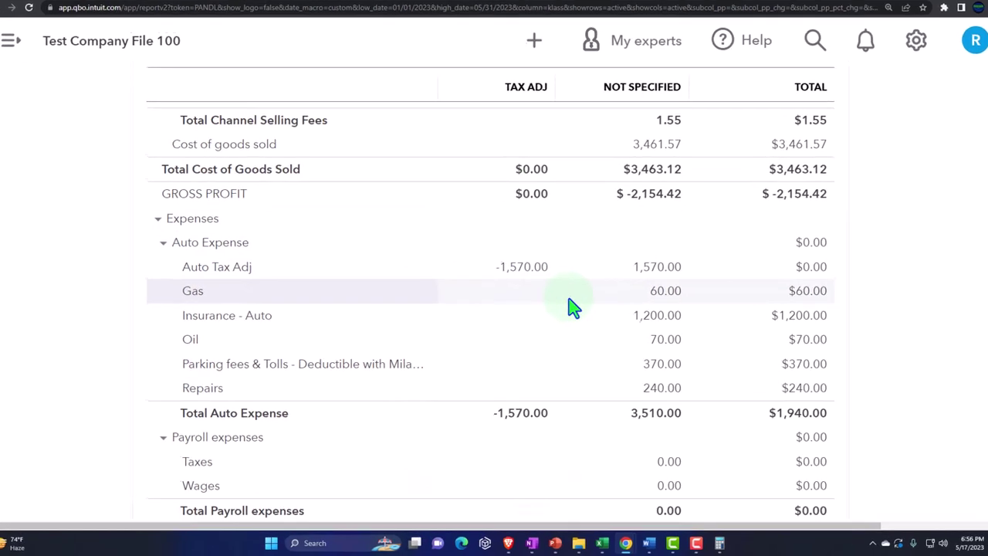
{"action": "left_click", "coordinate": [664, 239]}
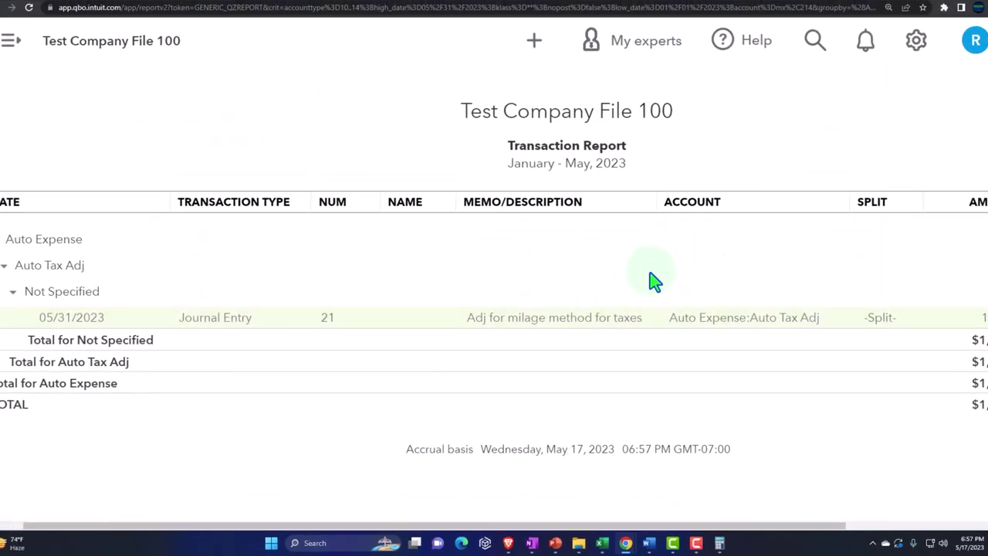
{"action": "left_click", "coordinate": [543, 320]}
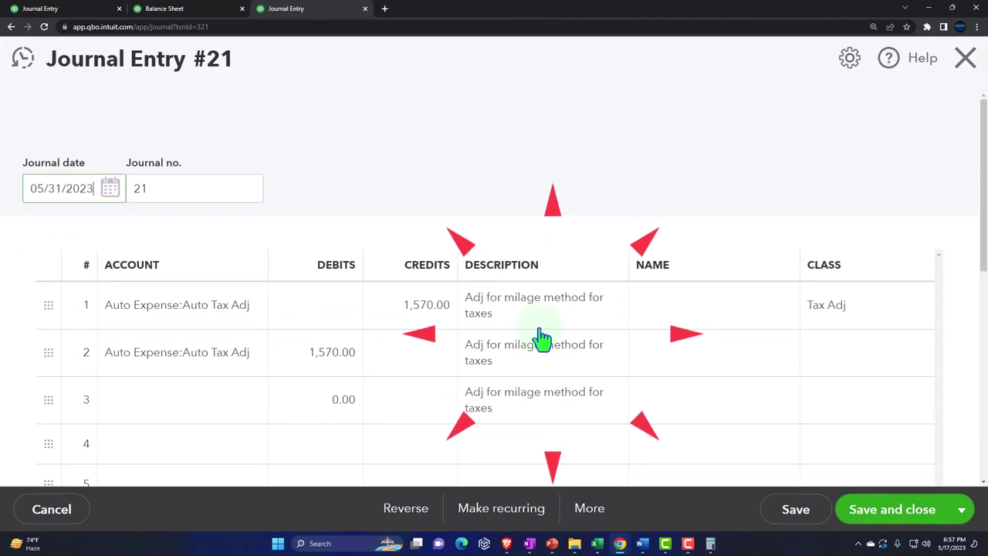
Change line 1 of the journal entry from a credit to a debit of 1,570.00
{"action": "scroll", "coordinate": [463, 316], "scroll_direction": "down", "scroll_amount": 1}
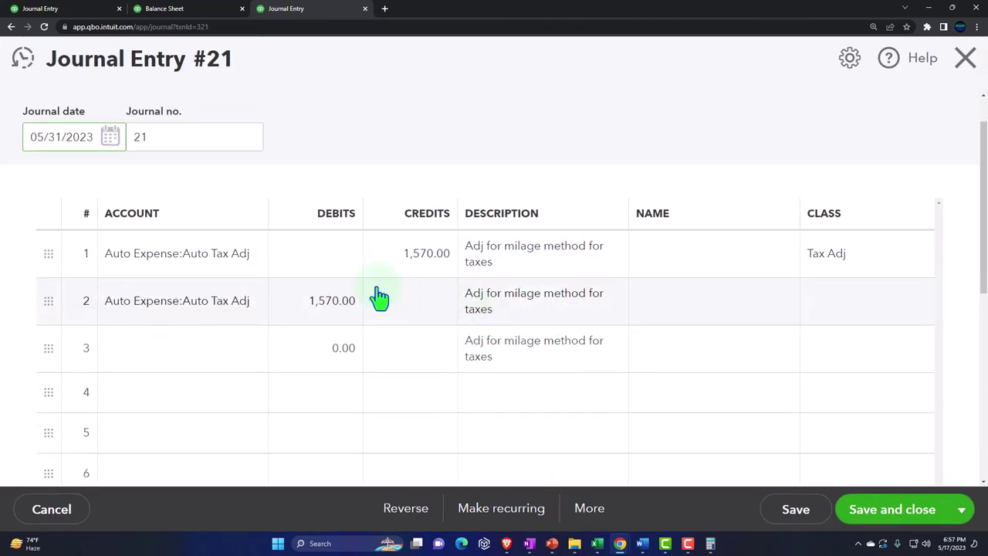
{"action": "left_click", "coordinate": [313, 268]}
{"action": "type", "text": "1570"}
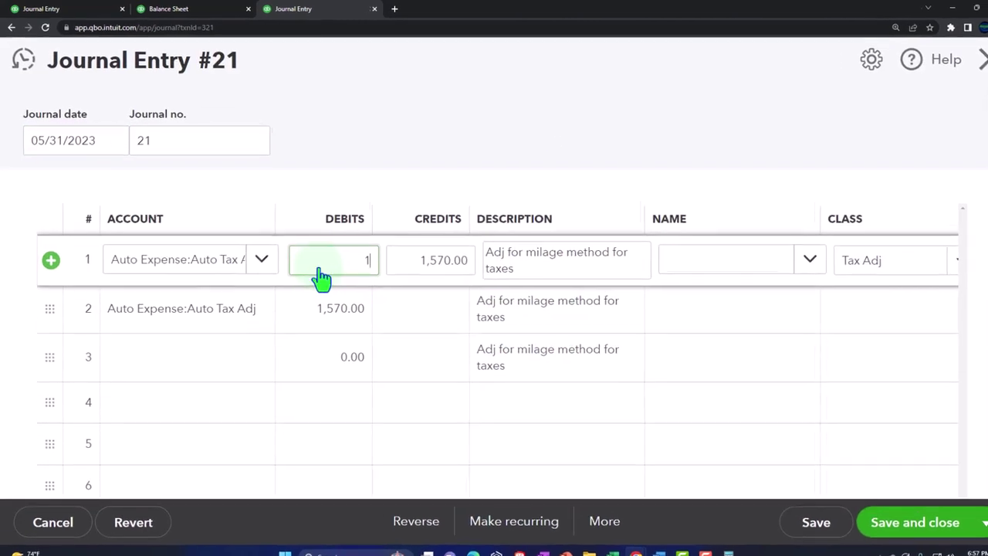
{"action": "key", "text": "Tab"}
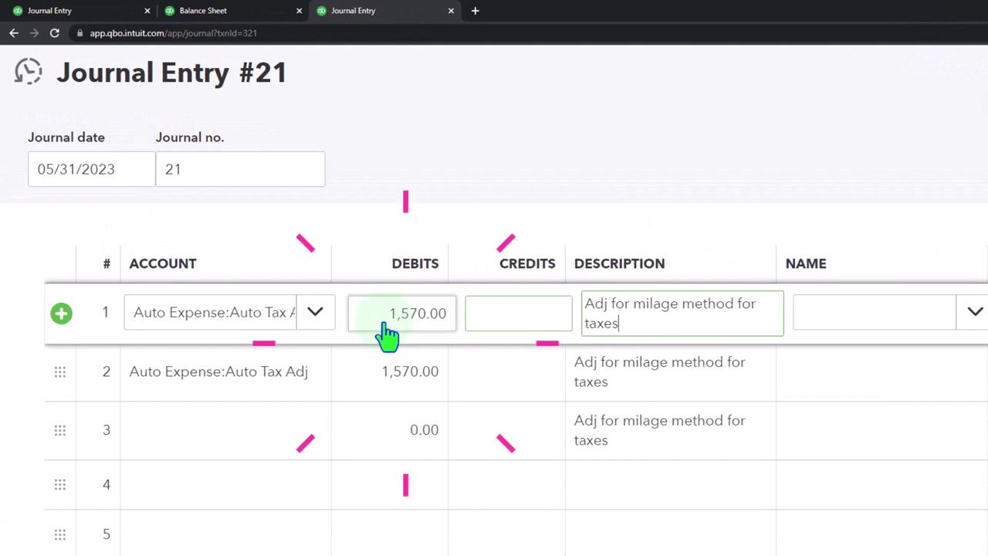
{"action": "key", "text": "Tab"}
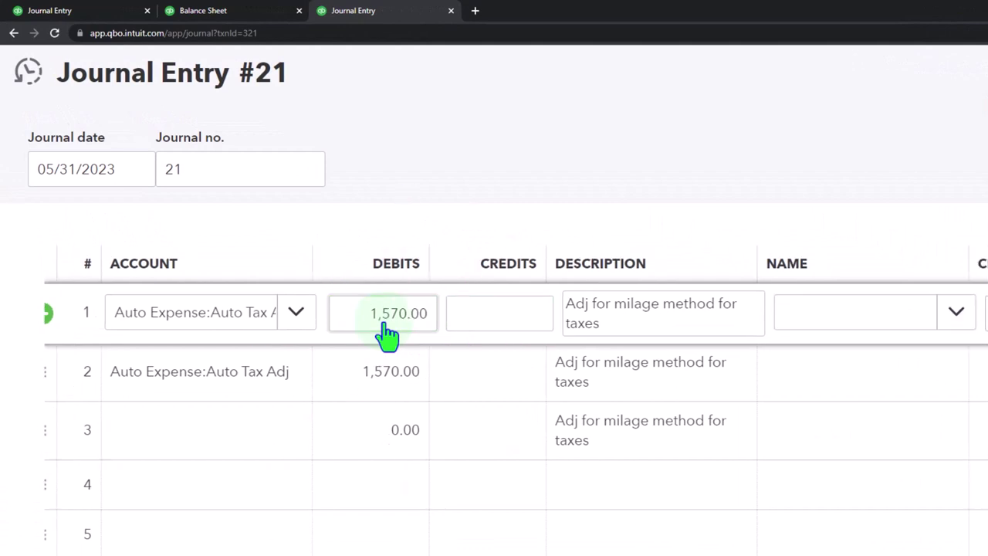
Enter a credit of 1,570.00 on line 2 in place of the debit and save and close the journal entry
{"action": "key", "text": "Tab"}
{"action": "key", "text": "Tab"}
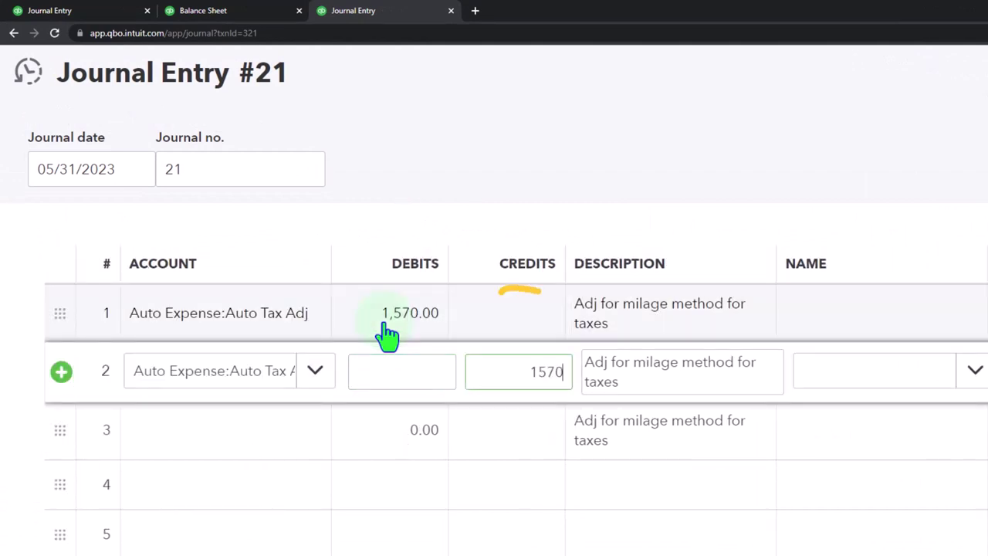
{"action": "key", "text": "Tab"}
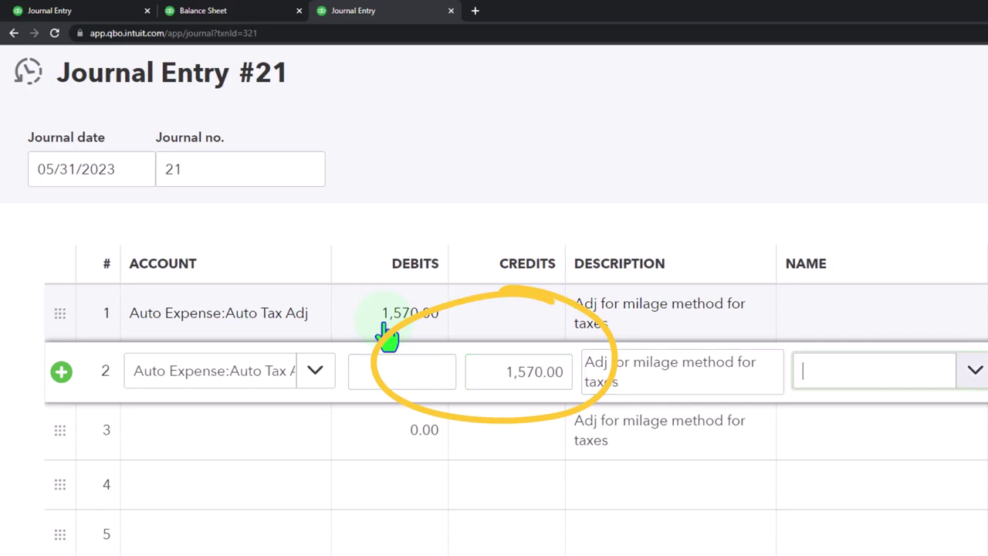
{"action": "left_click", "coordinate": [865, 511]}
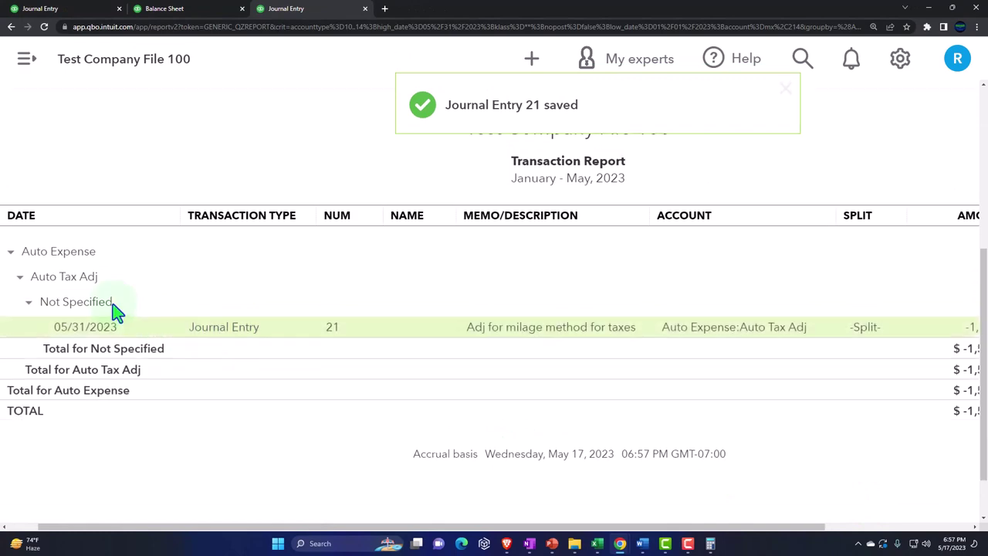
Return to the Profit and Loss report and compare the Auto Expense amounts in the Tax Adj and Not Specified columns
{"action": "scroll", "coordinate": [108, 263], "scroll_direction": "up", "scroll_amount": 5}
{"action": "left_click", "coordinate": [89, 105]}
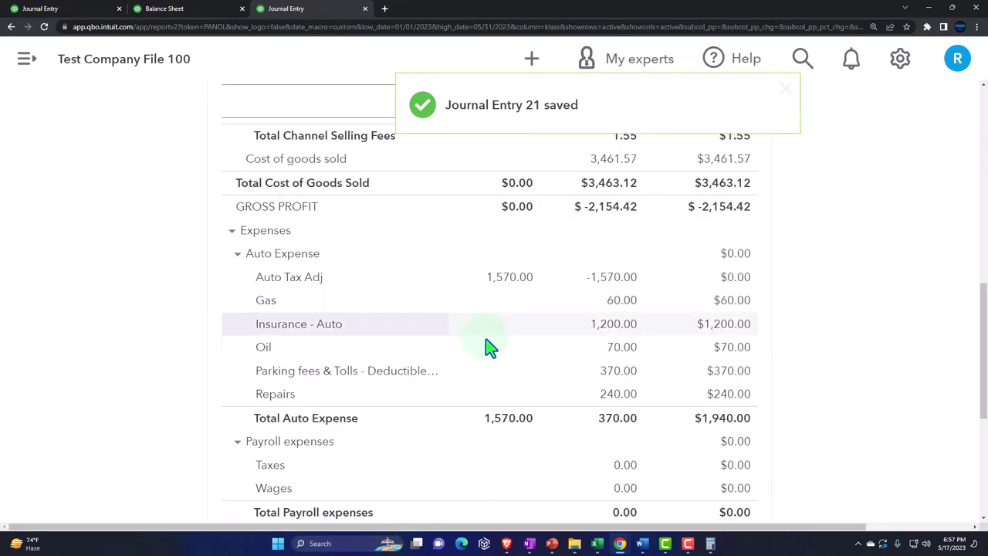
{"action": "left_click", "coordinate": [596, 345]}
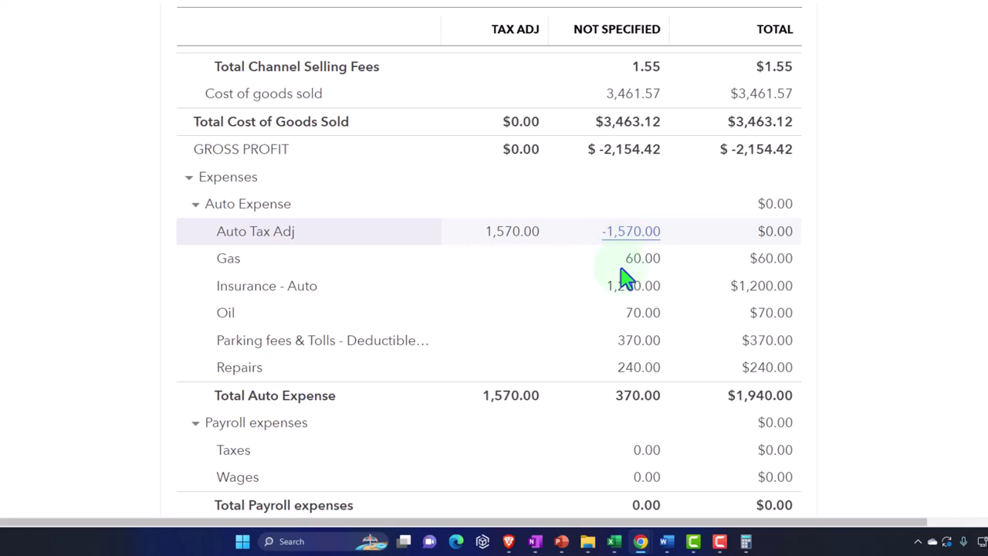
{"action": "left_click", "coordinate": [629, 353]}
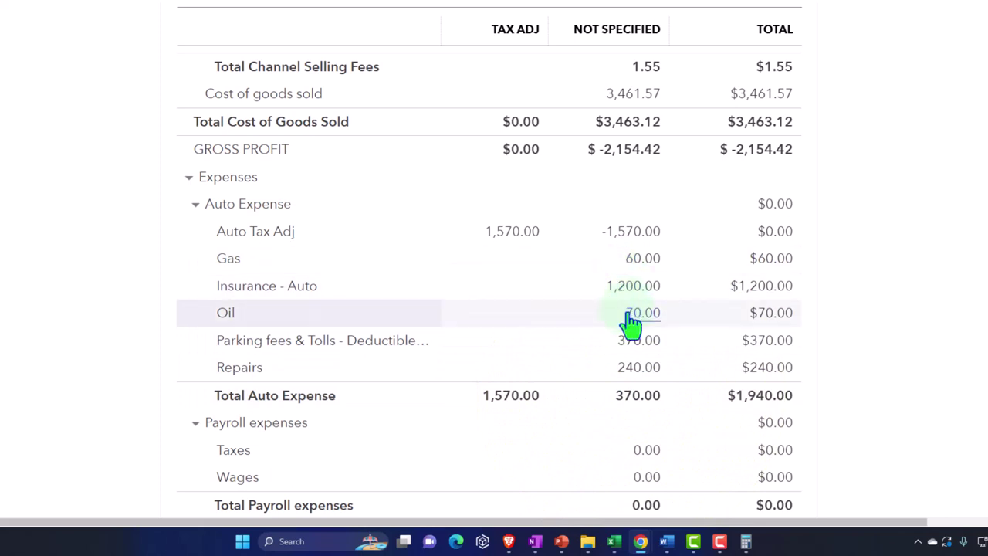
{"action": "left_click", "coordinate": [631, 349]}
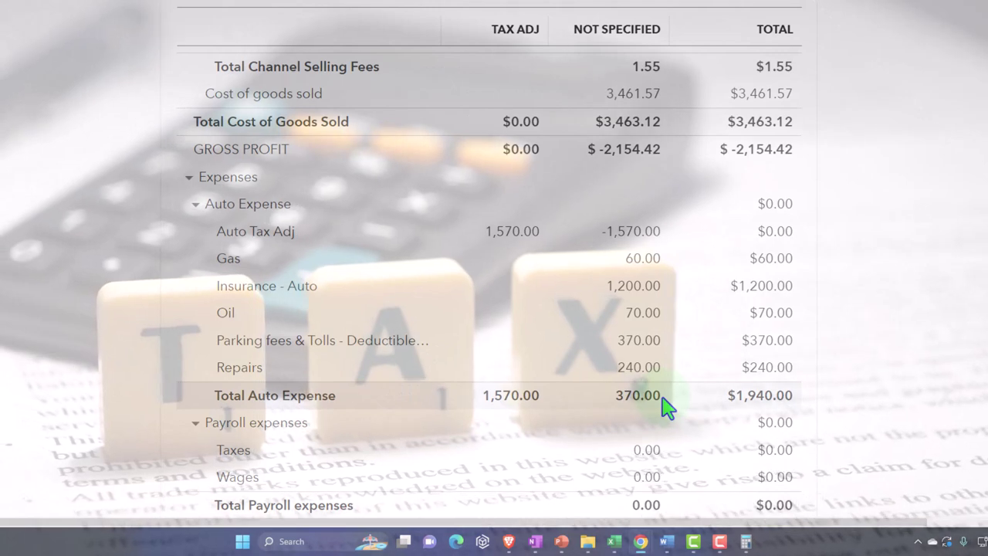
Examine the Auto Expense lines, their totals and the net income in the Not Specified column of the Profit and Loss
{"action": "left_click", "coordinate": [662, 399]}
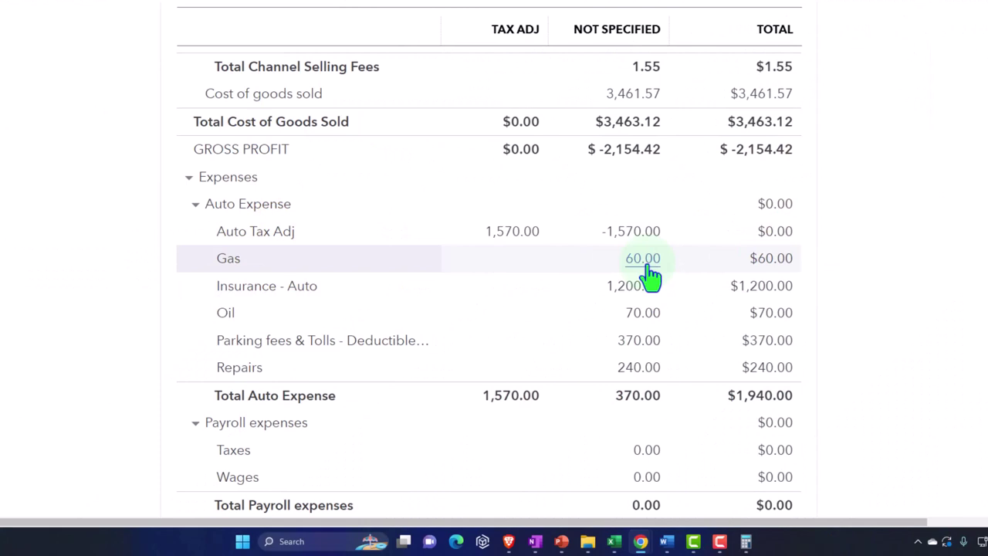
{"action": "left_click", "coordinate": [650, 266]}
{"action": "left_click", "coordinate": [650, 266]}
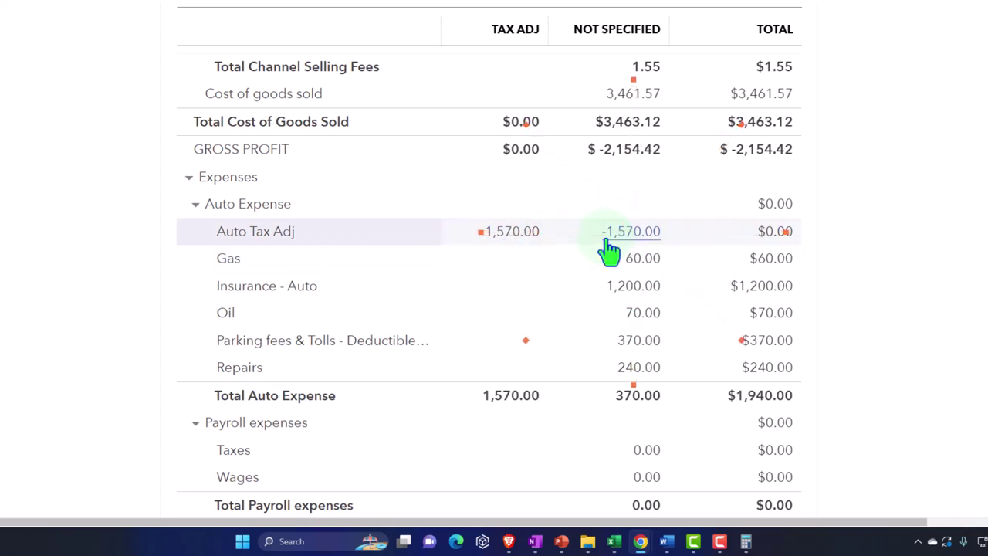
{"action": "left_click", "coordinate": [638, 399]}
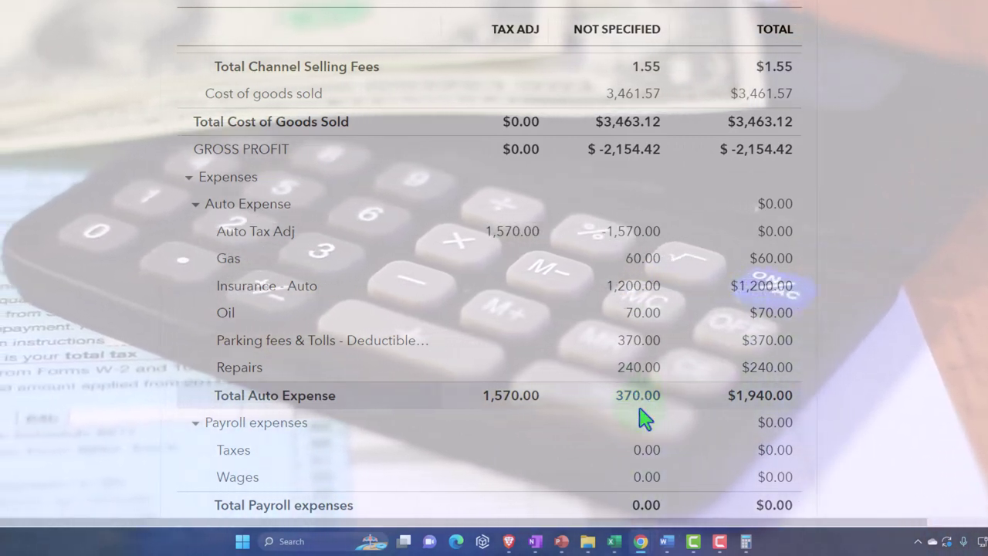
{"action": "left_click", "coordinate": [640, 407]}
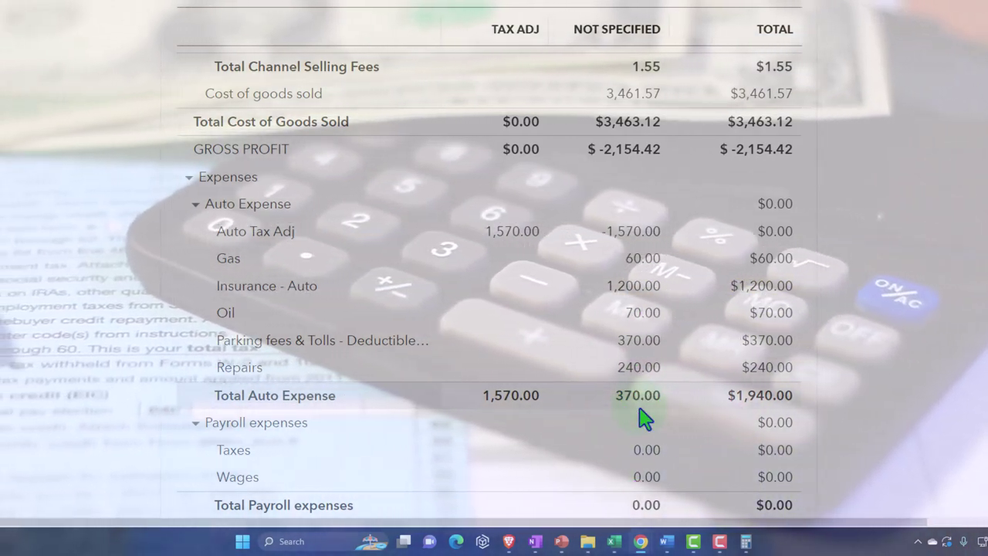
{"action": "scroll", "coordinate": [644, 417], "scroll_direction": "down", "scroll_amount": 5}
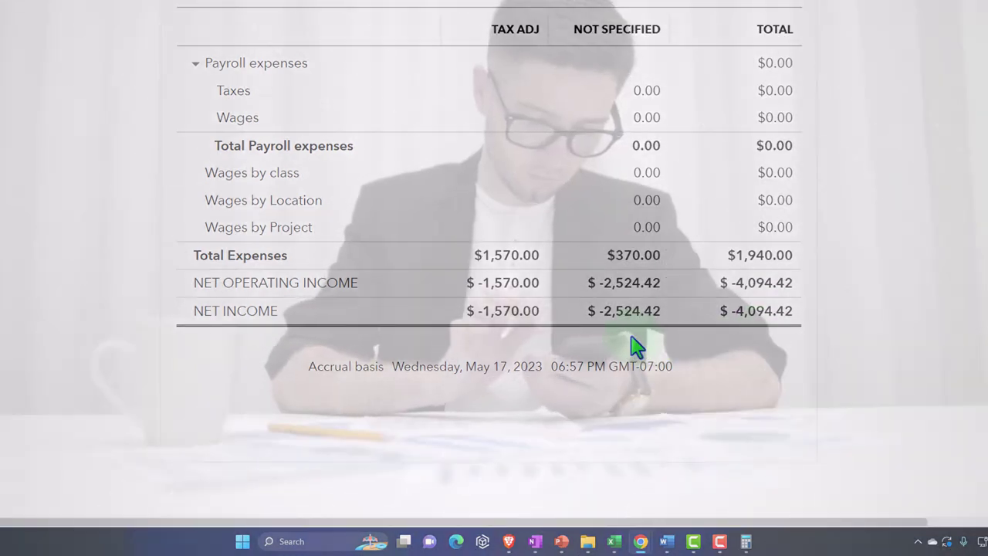
{"action": "left_click", "coordinate": [633, 347]}
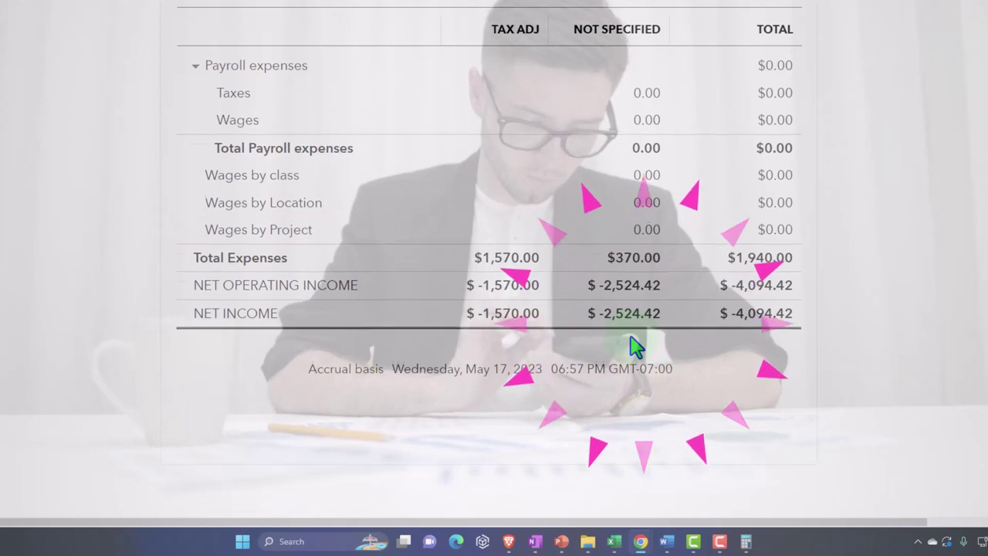
{"action": "scroll", "coordinate": [633, 347], "scroll_direction": "up", "scroll_amount": 5}
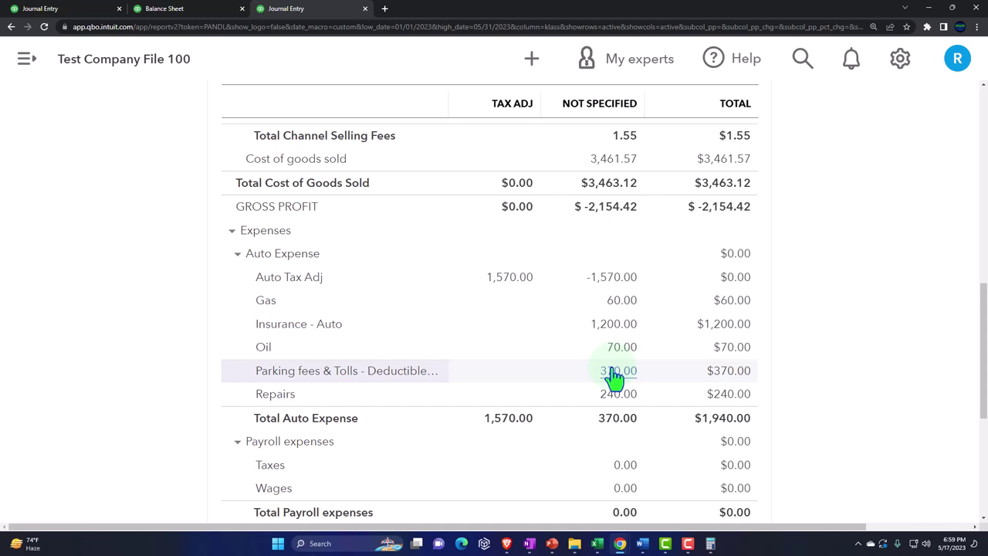
{"action": "left_click", "coordinate": [613, 373]}
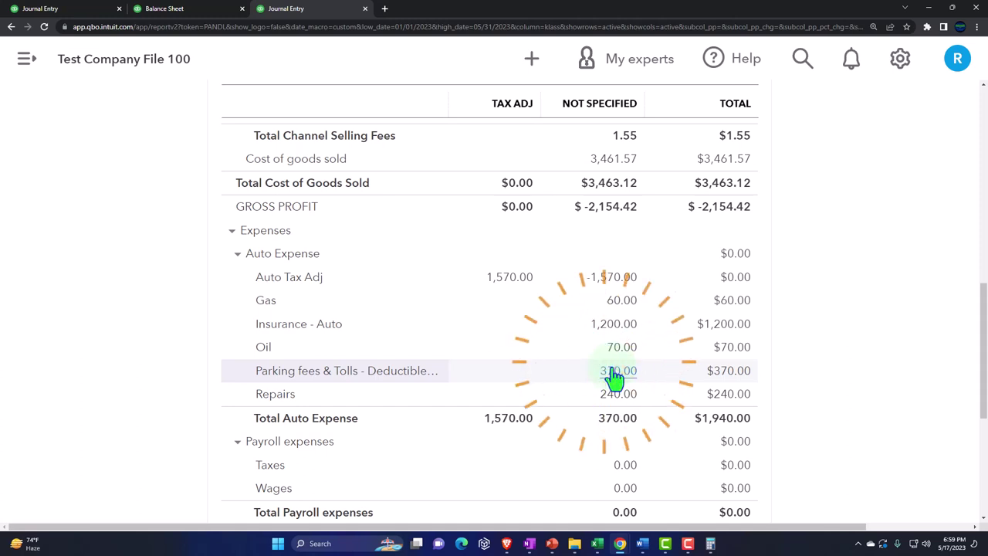
Switch to the mileage page and enter its potential deduction, 23.42, in the calculator
{"action": "left_click", "coordinate": [73, 10]}
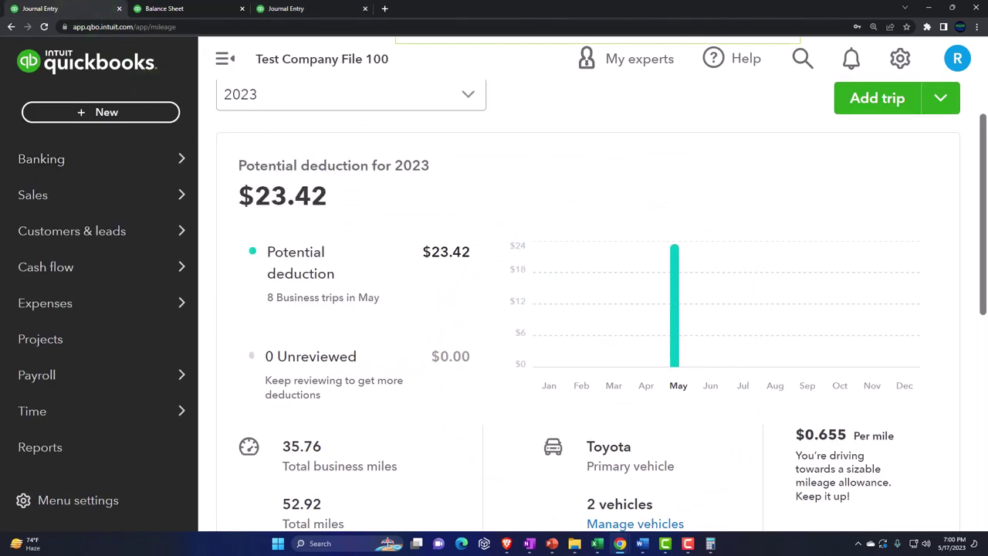
{"action": "left_click", "coordinate": [710, 543]}
{"action": "left_click_drag", "start_coordinate": [827, 147], "coordinate": [614, 202]}
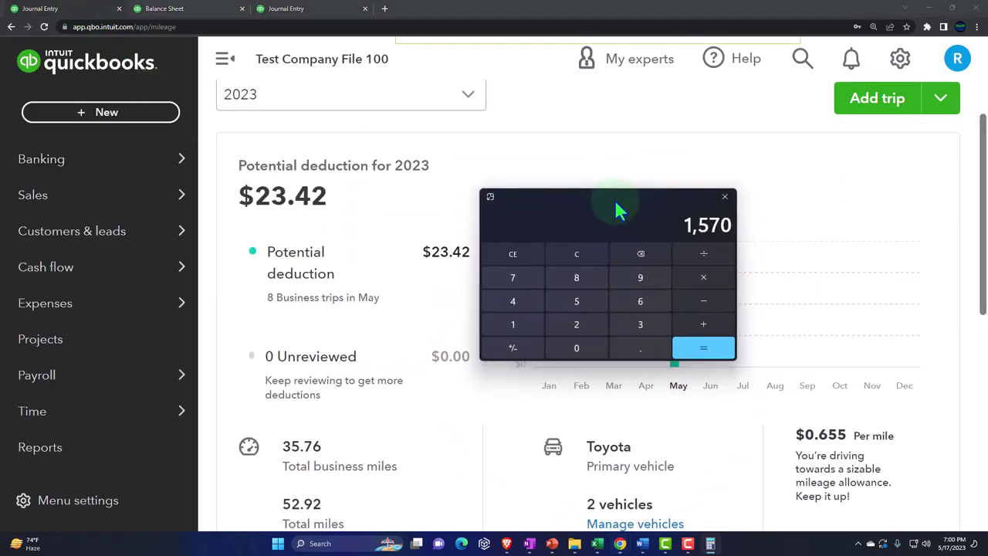
{"action": "left_click", "coordinate": [592, 256]}
{"action": "type", "text": "2"}
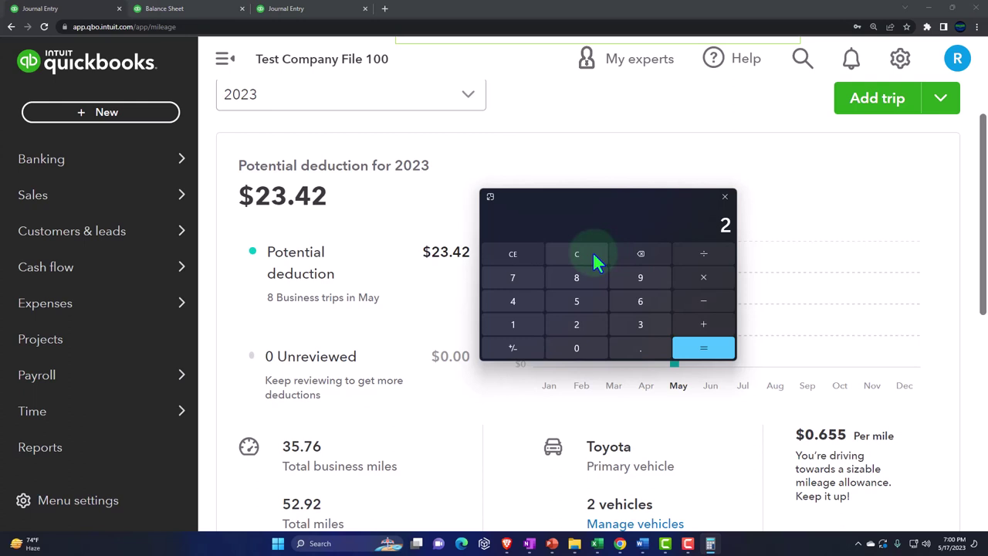
{"action": "type", "text": "3.42"}
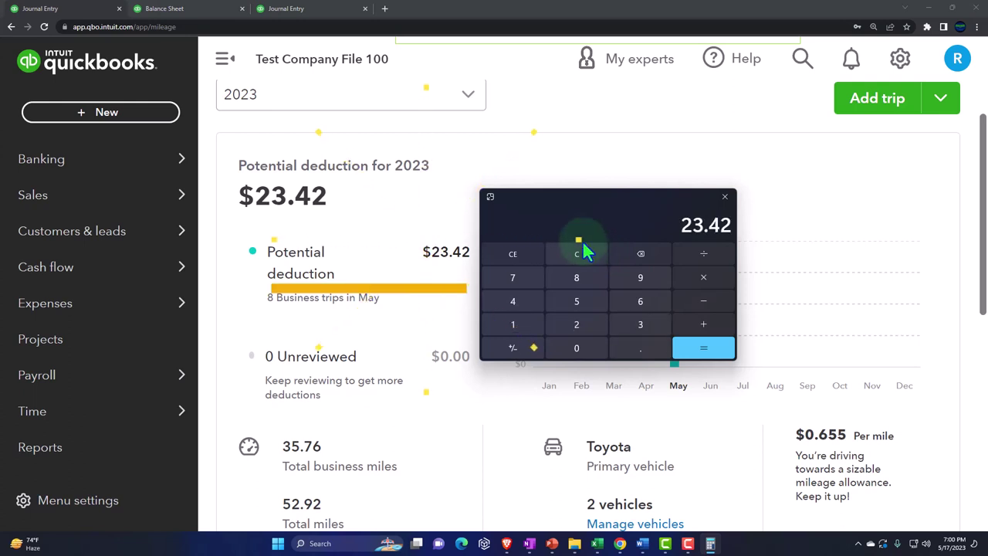
{"action": "left_click", "coordinate": [432, 224]}
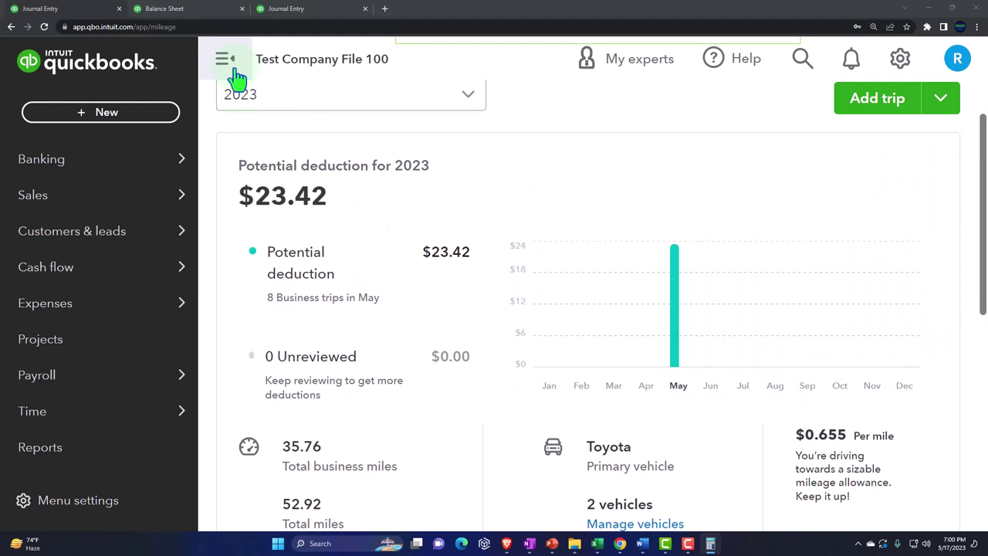
Start a new journal entry for the mileage deduction
{"action": "left_click", "coordinate": [123, 114]}
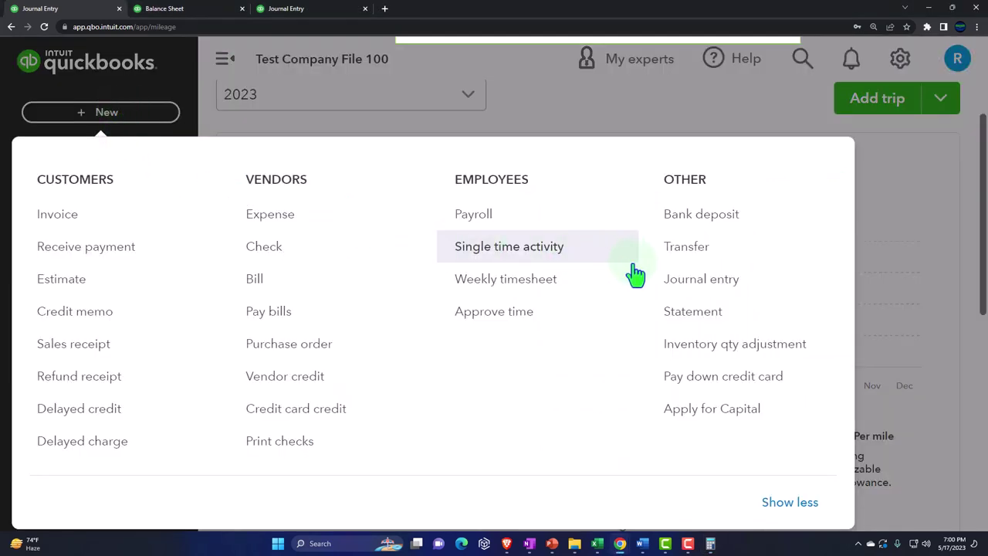
{"action": "left_click", "coordinate": [689, 284]}
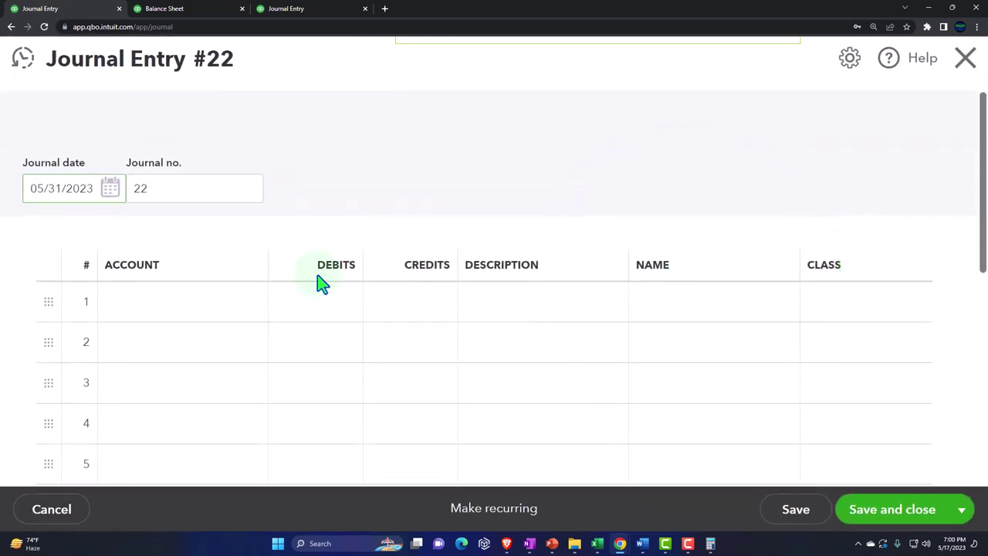
{"action": "key", "text": "ctrl+minus"}
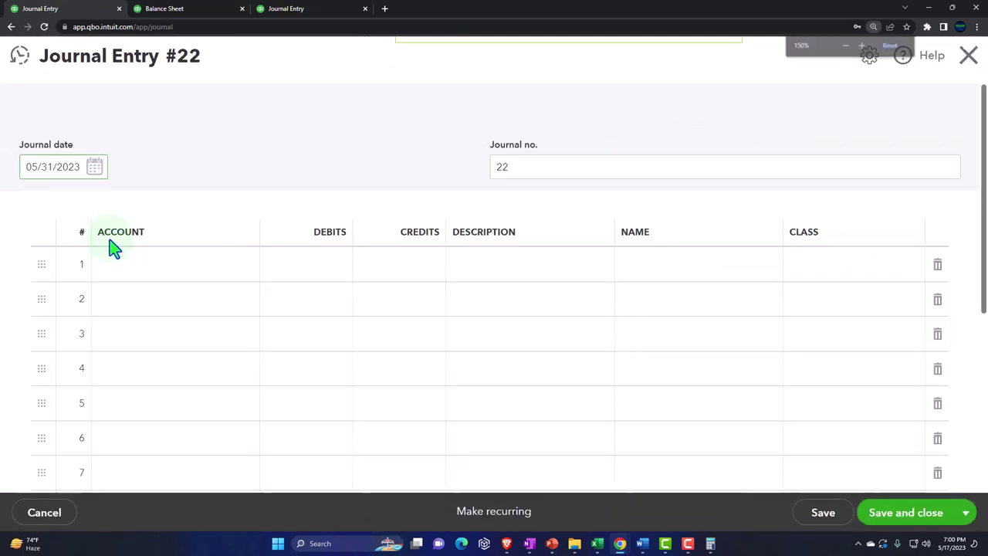
Debit Auto Expense:Auto Tax Adj for 23.42 on line 1 of the journal entry
{"action": "left_click", "coordinate": [136, 268]}
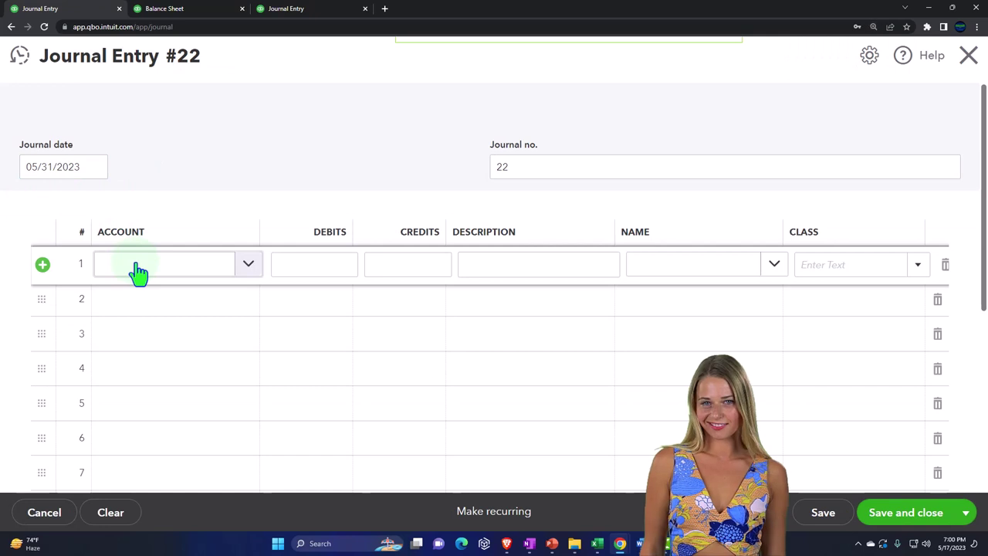
{"action": "left_click", "coordinate": [137, 270]}
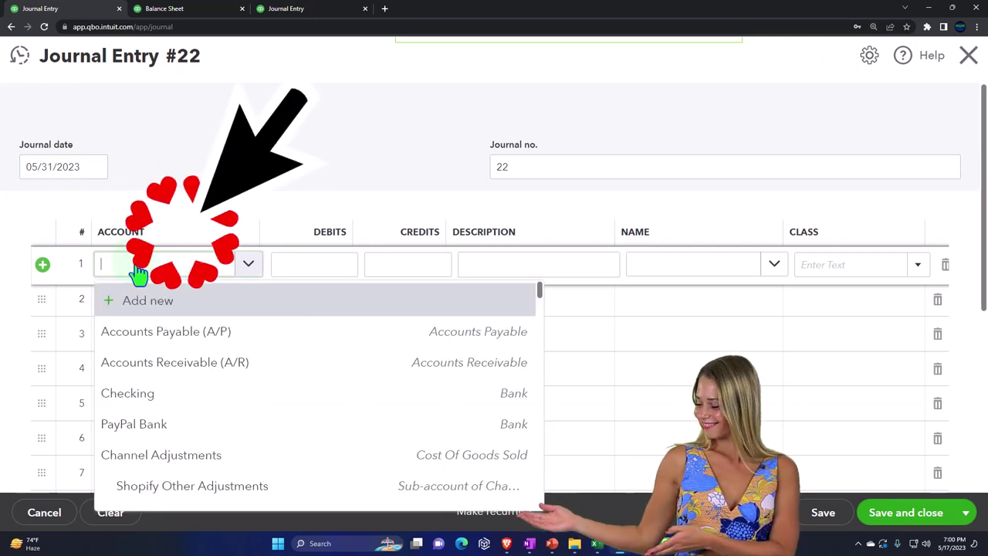
{"action": "type", "text": "ta"}
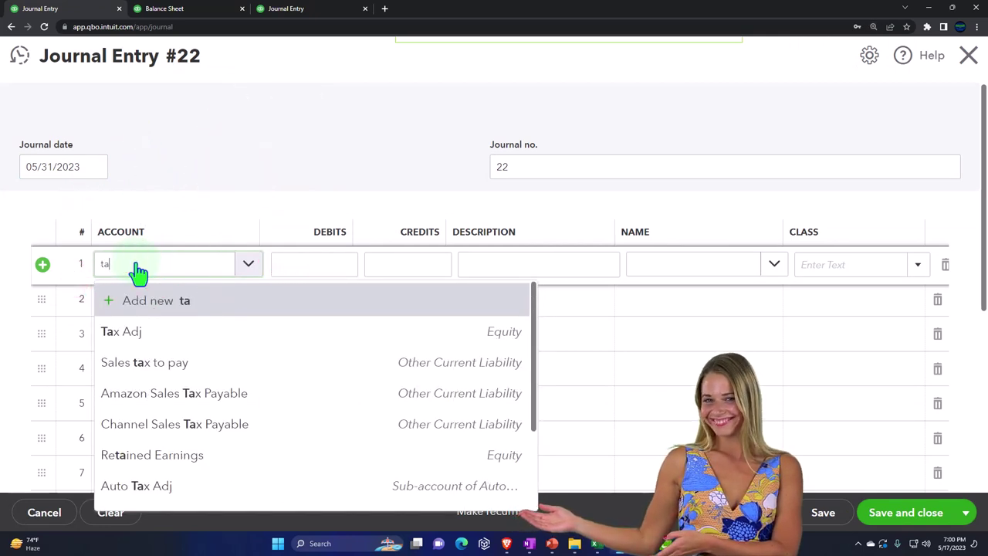
{"action": "key", "text": "Down"}
{"action": "key", "text": "Down"}
{"action": "key", "text": "Down"}
{"action": "key", "text": "Down"}
{"action": "key", "text": "Down"}
{"action": "key", "text": "Down"}
{"action": "key", "text": "Down"}
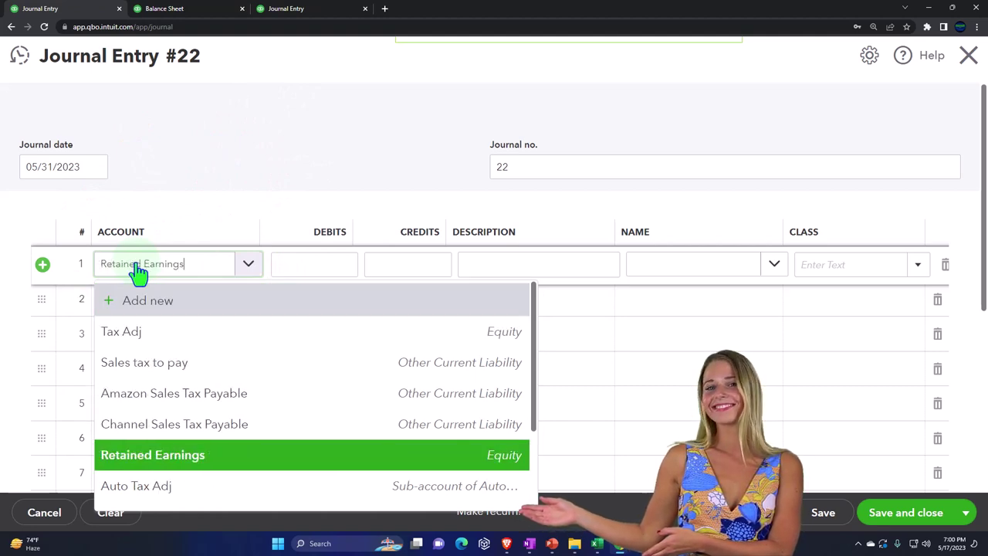
{"action": "key", "text": "Tab"}
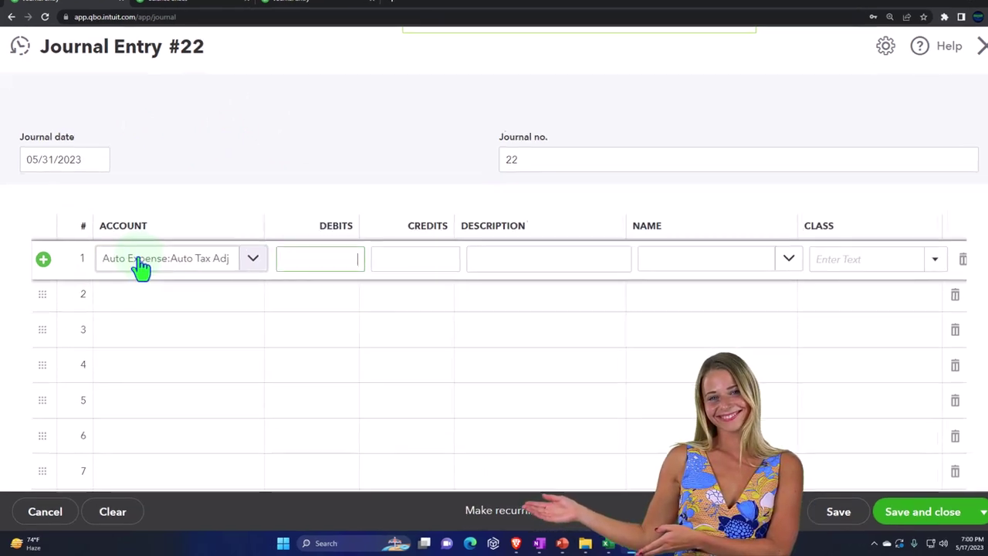
{"action": "type", "text": "23.42"}
{"action": "key", "text": "Tab"}
{"action": "key", "text": "Tab"}
{"action": "key", "text": "Tab"}
{"action": "key", "text": "Tab"}
{"action": "key", "text": "Tab"}
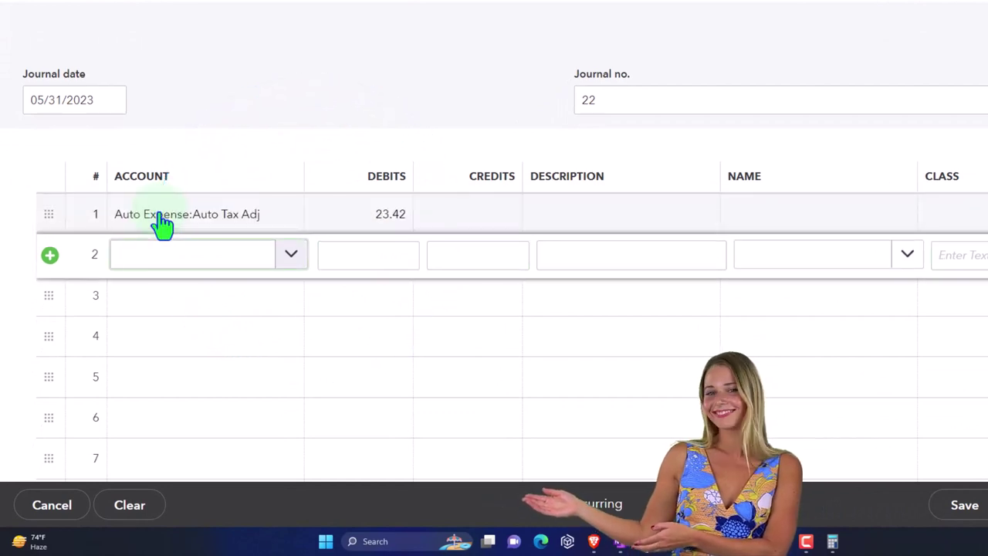
Choose Auto Expense:Auto Tax Adj as the account on line 2 with a credit of 23.42
{"action": "type", "text": "au"}
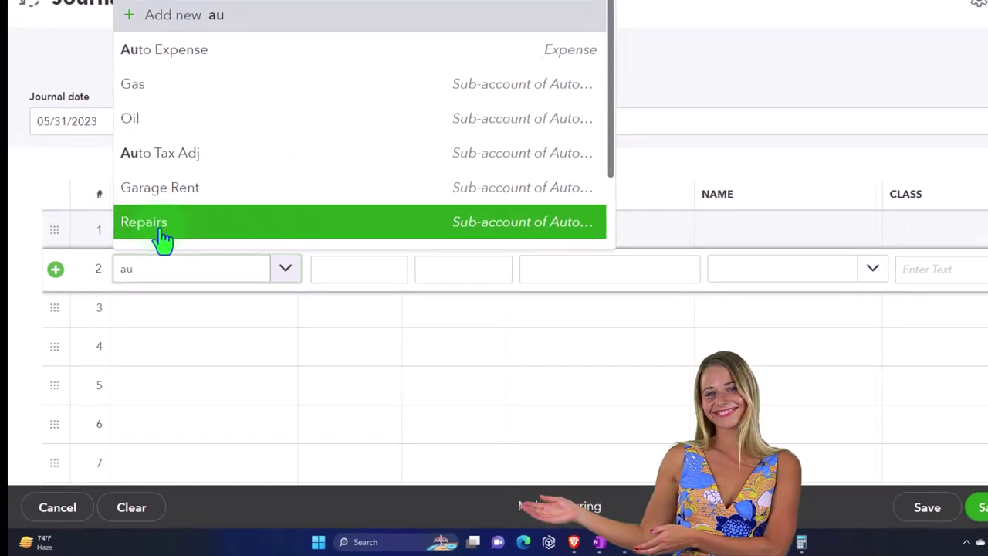
{"action": "key", "text": "Down"}
{"action": "key", "text": "Down"}
{"action": "key", "text": "Down"}
{"action": "key", "text": "Down"}
{"action": "key", "text": "Down"}
{"action": "key", "text": "Down"}
{"action": "key", "text": "Down"}
{"action": "key", "text": "Down"}
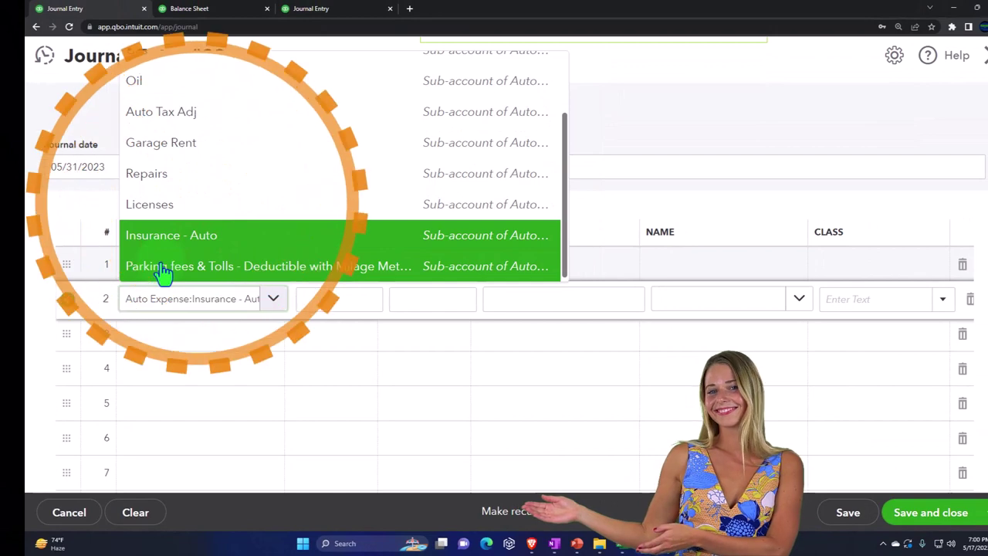
{"action": "key", "text": "Up"}
{"action": "key", "text": "Up"}
{"action": "key", "text": "Up"}
{"action": "key", "text": "Up"}
{"action": "key", "text": "Tab"}
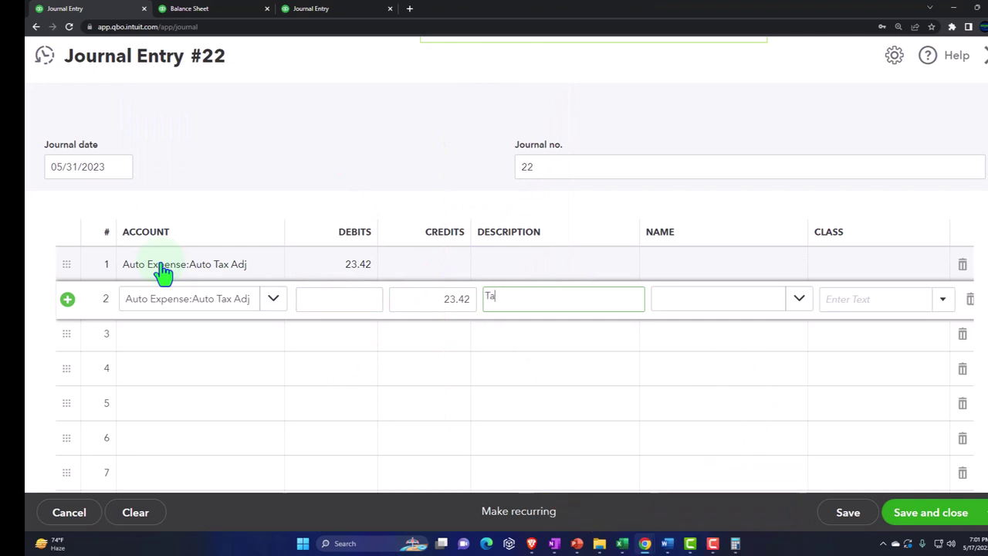
Enter the description "Tax Adj Milage Method" on line 2 and copy it to line 1
{"action": "type", "text": "Tax Adj Milage"}
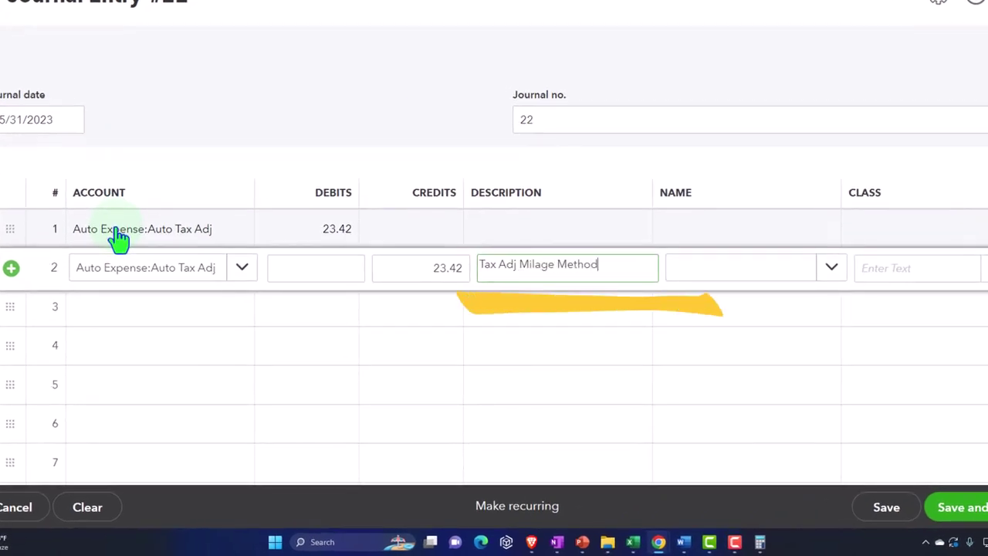
{"action": "type", "text": " Method"}
{"action": "left_click_drag", "start_coordinate": [613, 262], "coordinate": [406, 258]}
{"action": "key", "text": "ctrl+c"}
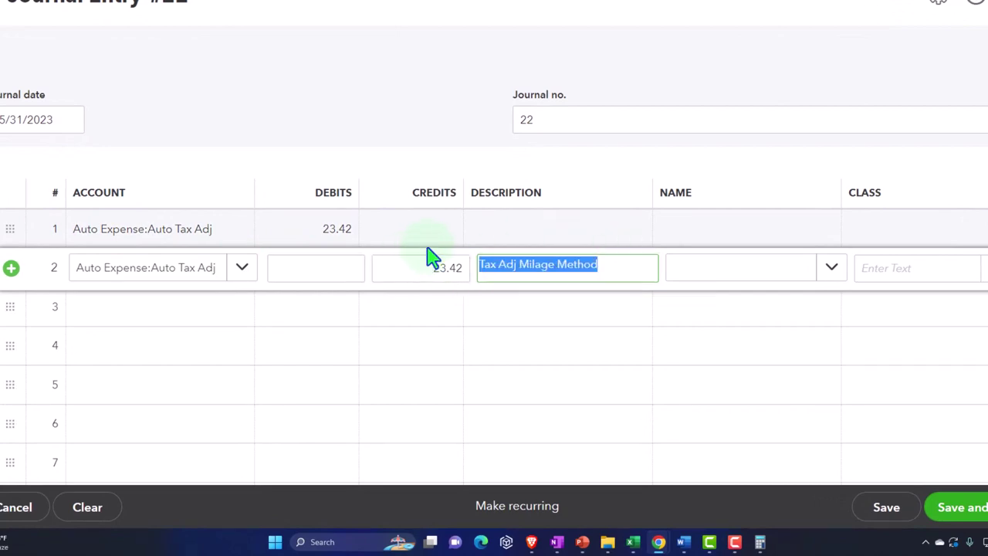
{"action": "left_click", "coordinate": [509, 228]}
{"action": "key", "text": "ctrl+v"}
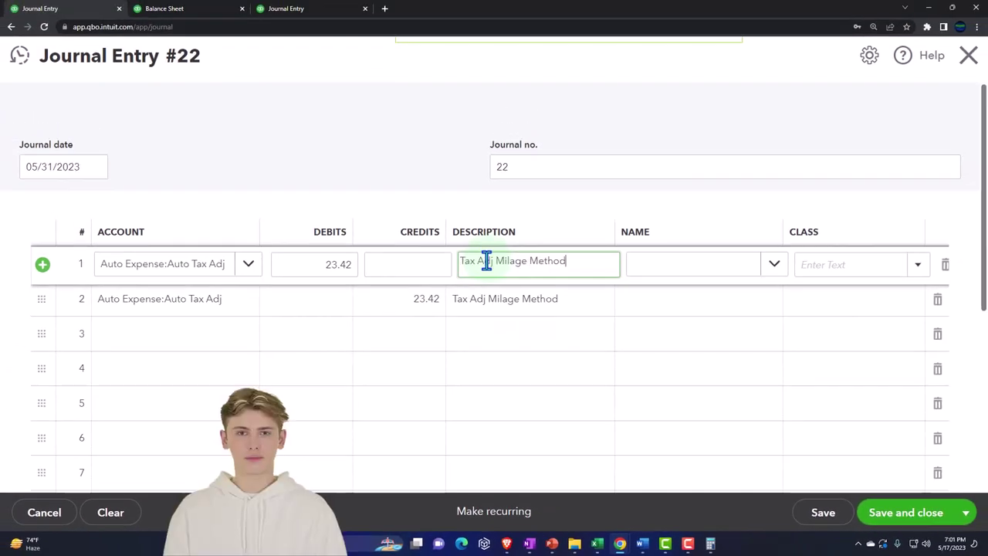
{"action": "key", "text": "Tab"}
Assign the Tax Adj class to line 2 and save and close the journal entry
{"action": "left_click", "coordinate": [702, 317]}
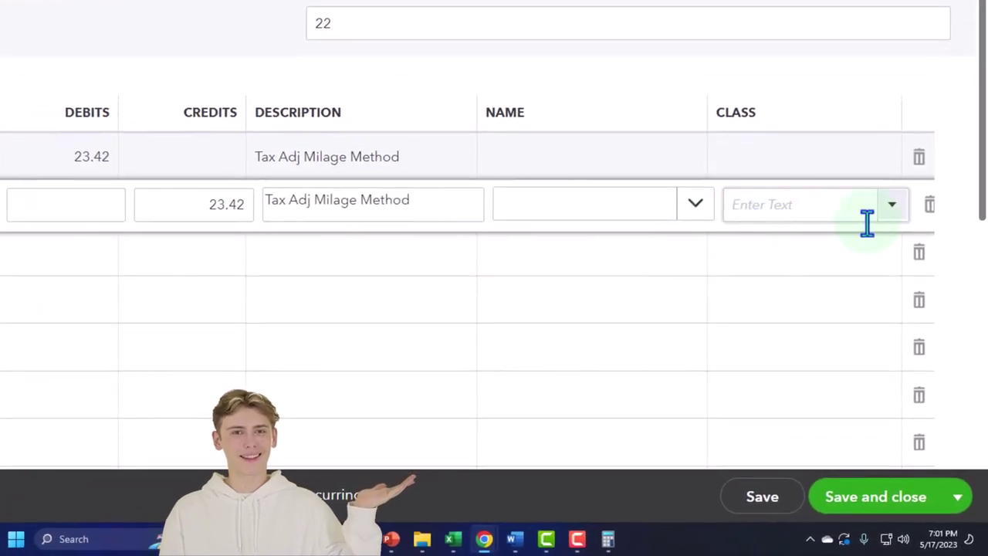
{"action": "left_click", "coordinate": [893, 217]}
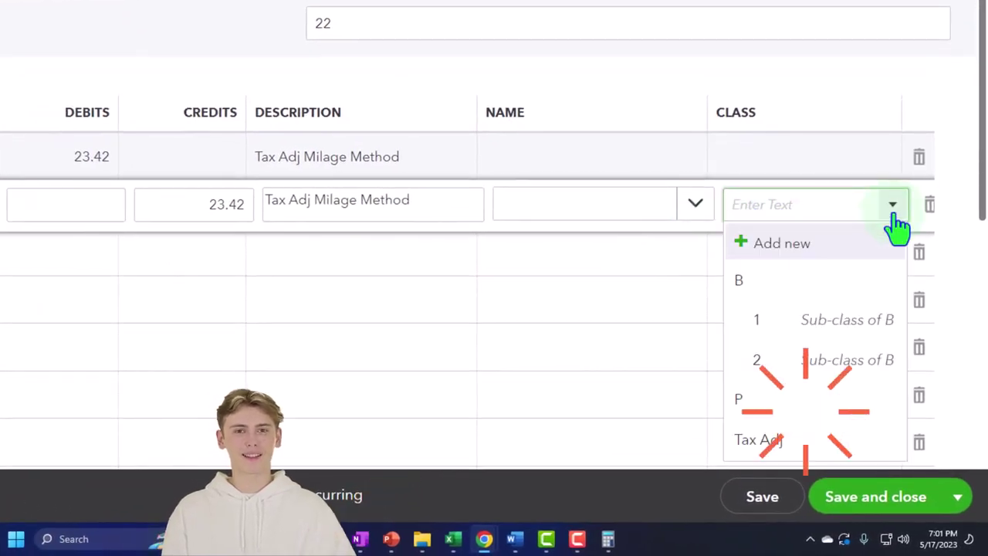
{"action": "left_click", "coordinate": [776, 442]}
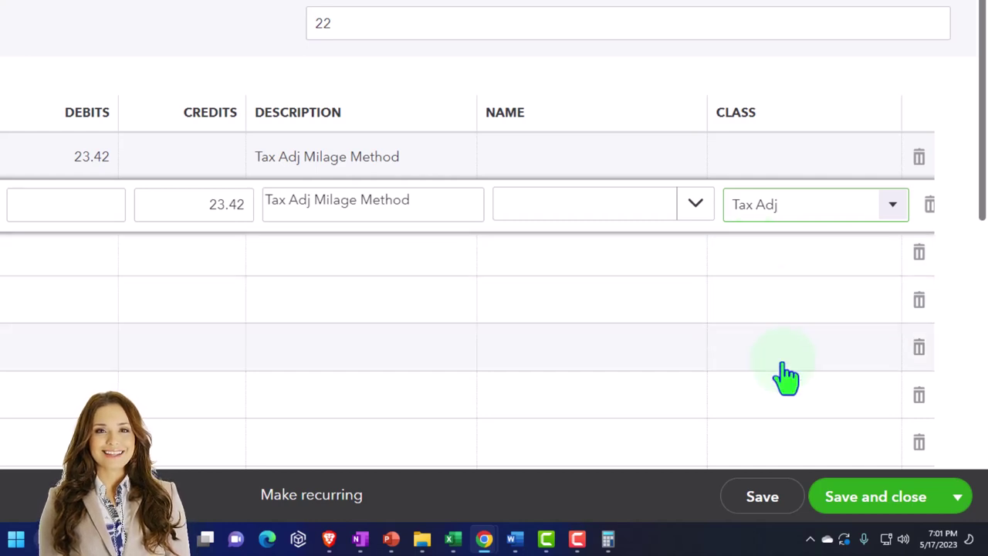
{"action": "left_click", "coordinate": [870, 497]}
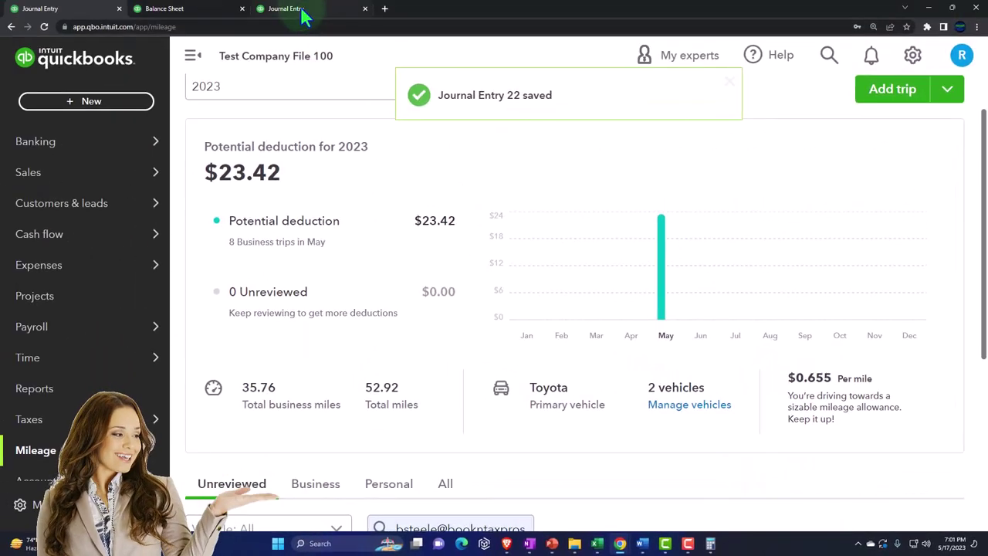
Rerun the Profit and Loss report by class and examine the Auto Expense amounts in the Tax Adj and Not Specified columns
{"action": "left_click", "coordinate": [303, 10]}
{"action": "scroll", "coordinate": [402, 247], "scroll_direction": "up", "scroll_amount": 10}
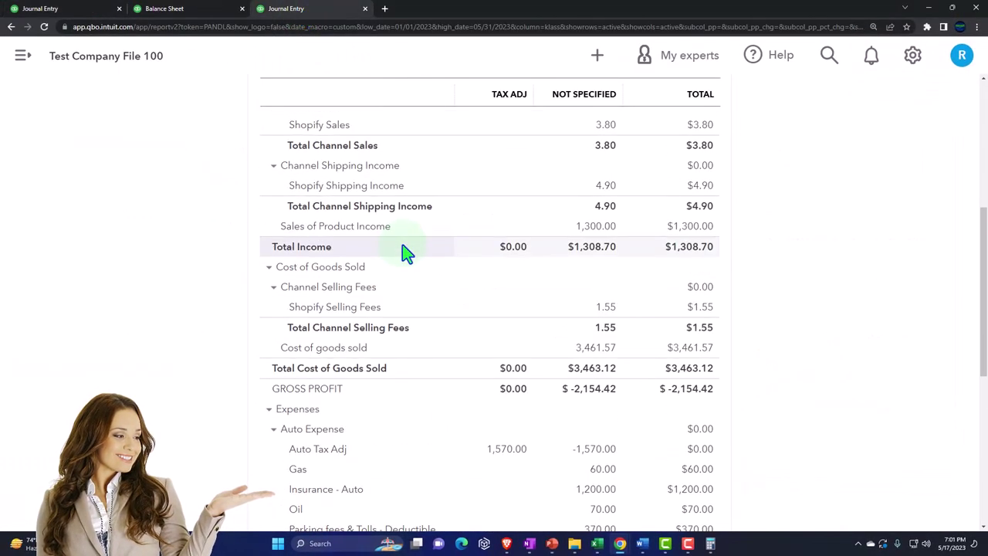
{"action": "scroll", "coordinate": [402, 243], "scroll_direction": "up", "scroll_amount": 1}
{"action": "left_click", "coordinate": [719, 202]}
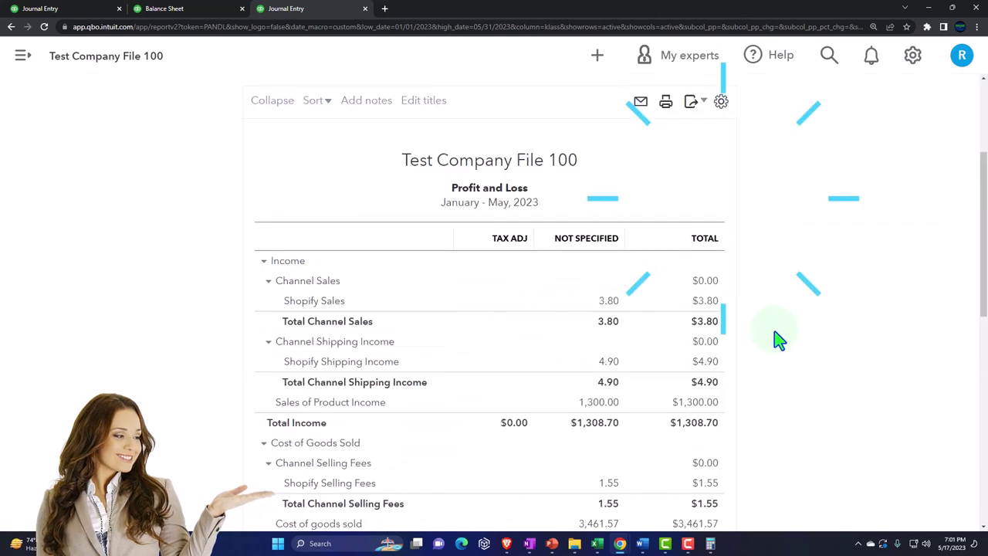
{"action": "scroll", "coordinate": [776, 335], "scroll_direction": "down", "scroll_amount": 3}
{"action": "scroll", "coordinate": [779, 332], "scroll_direction": "down", "scroll_amount": 3}
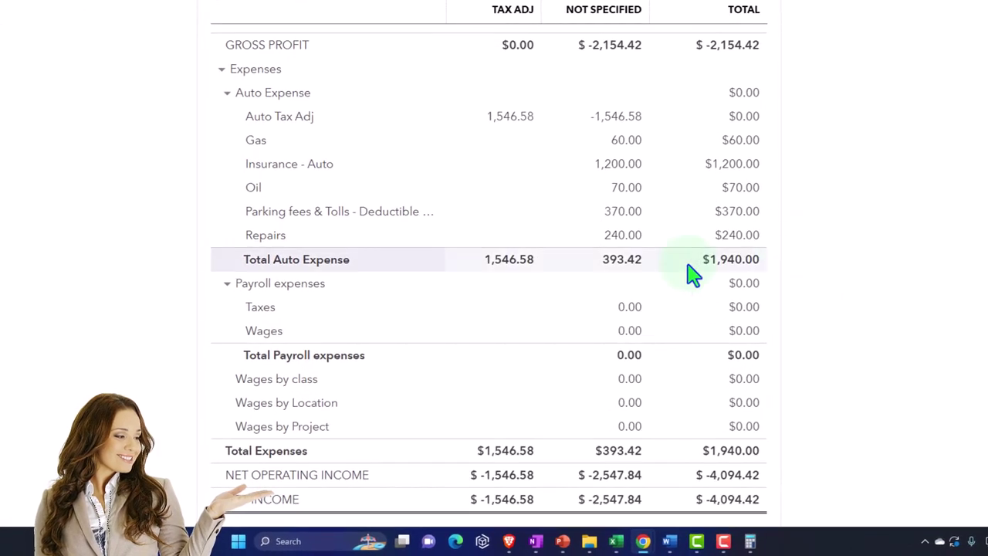
{"action": "left_click", "coordinate": [622, 265]}
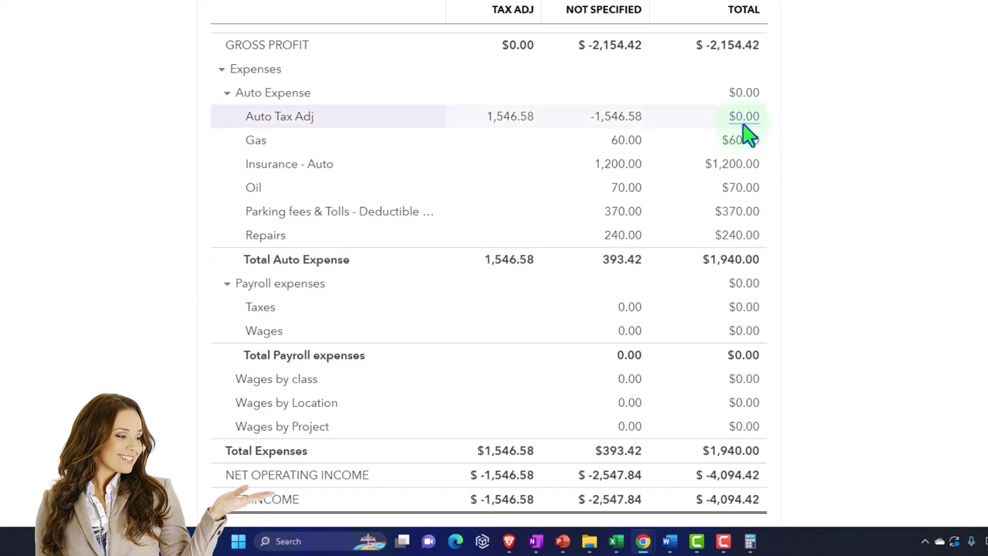
{"action": "left_click", "coordinate": [624, 122]}
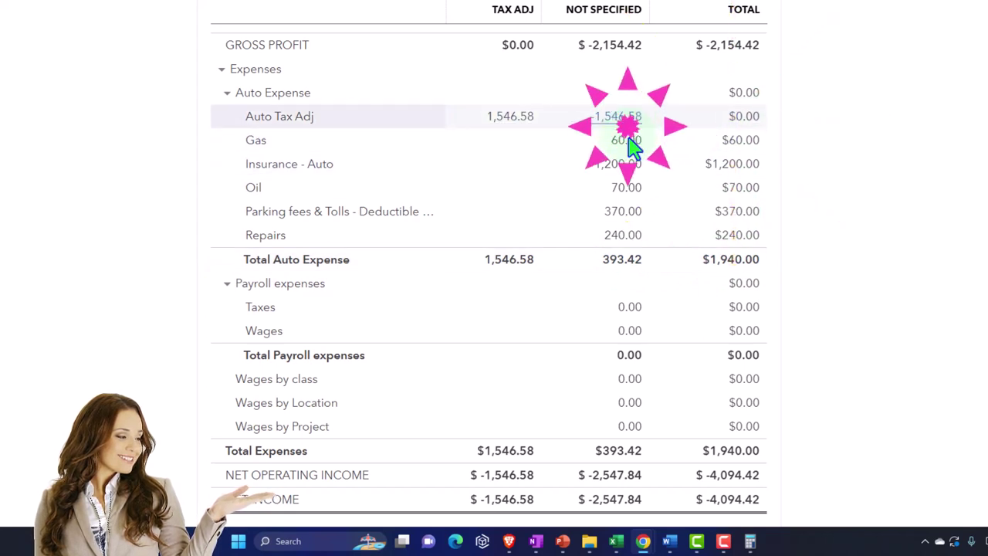
{"action": "left_click", "coordinate": [615, 279]}
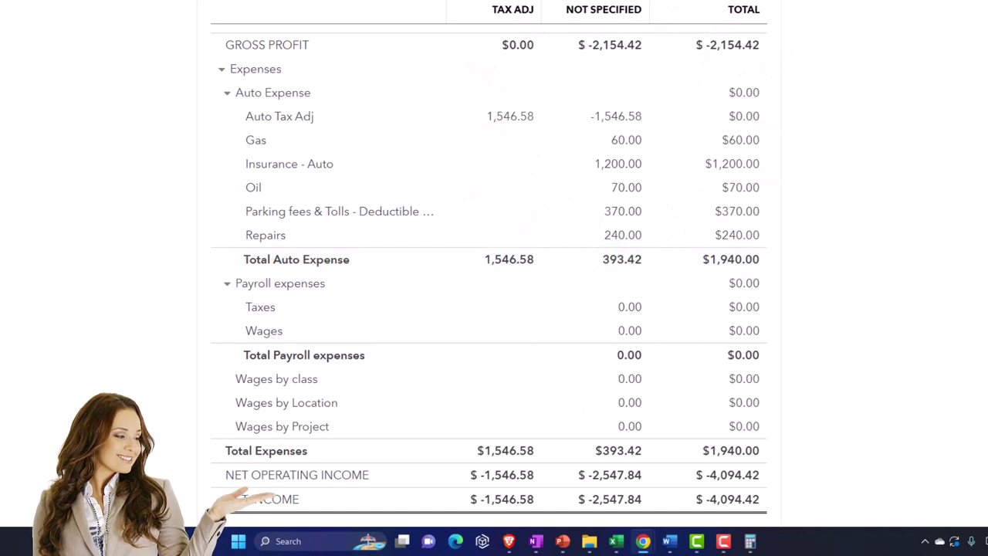
Switch to Calculator and add the 370 parking fees and tolls to the 23.42 potential deduction shown on the Mileage page
{"action": "left_click", "coordinate": [750, 541]}
{"action": "left_click_drag", "start_coordinate": [866, 158], "coordinate": [888, 101]}
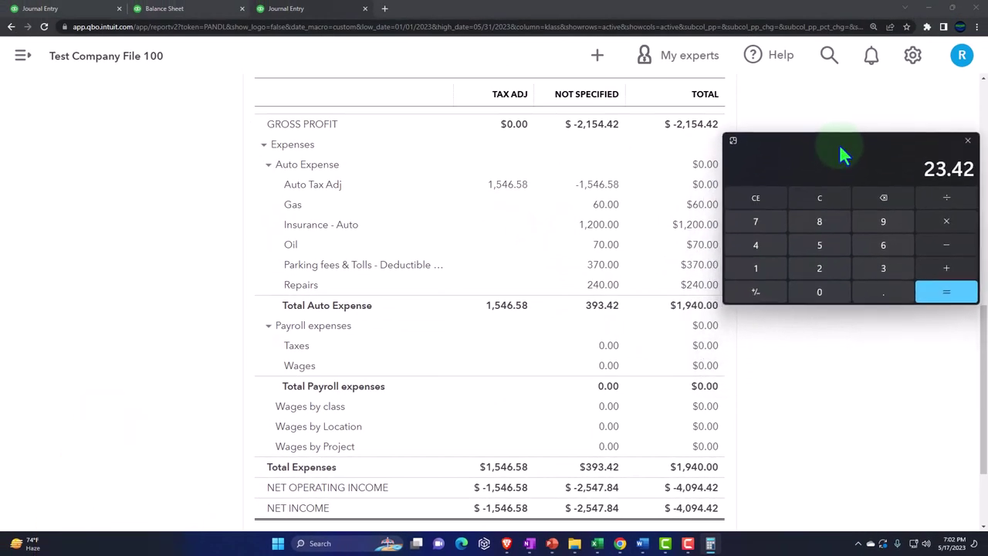
{"action": "left_click", "coordinate": [825, 199]}
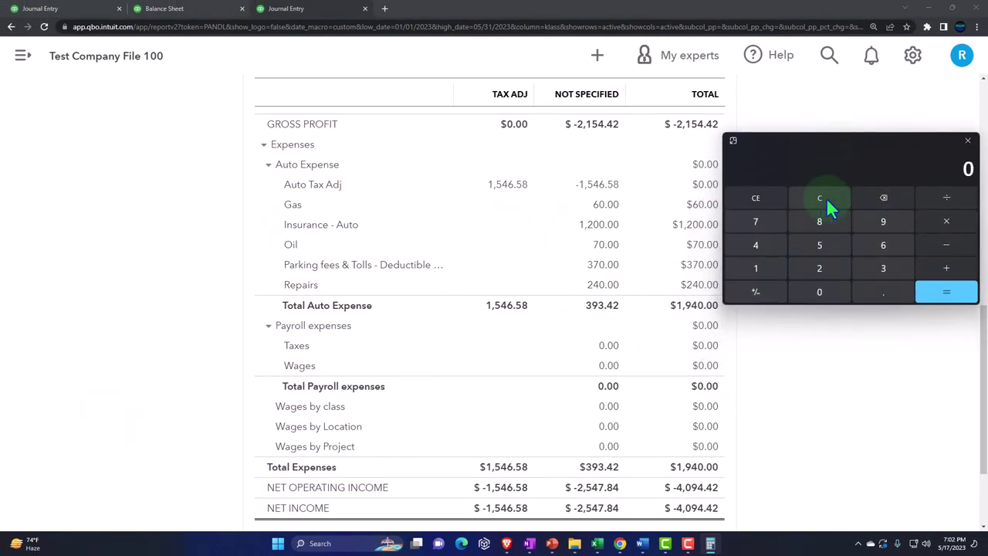
{"action": "left_click", "coordinate": [694, 276]}
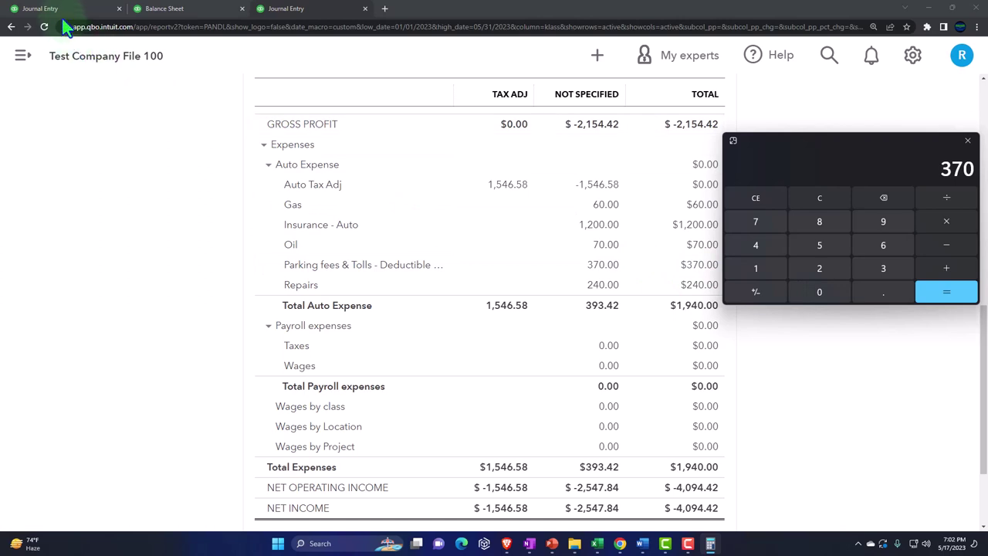
{"action": "left_click", "coordinate": [62, 11]}
{"action": "left_click", "coordinate": [936, 273]}
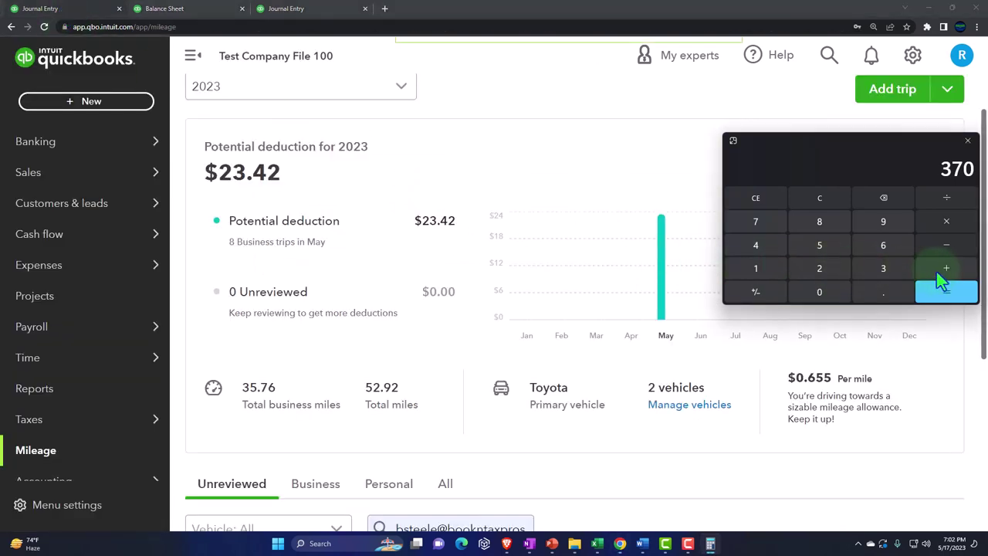
{"action": "type", "text": "23.42"}
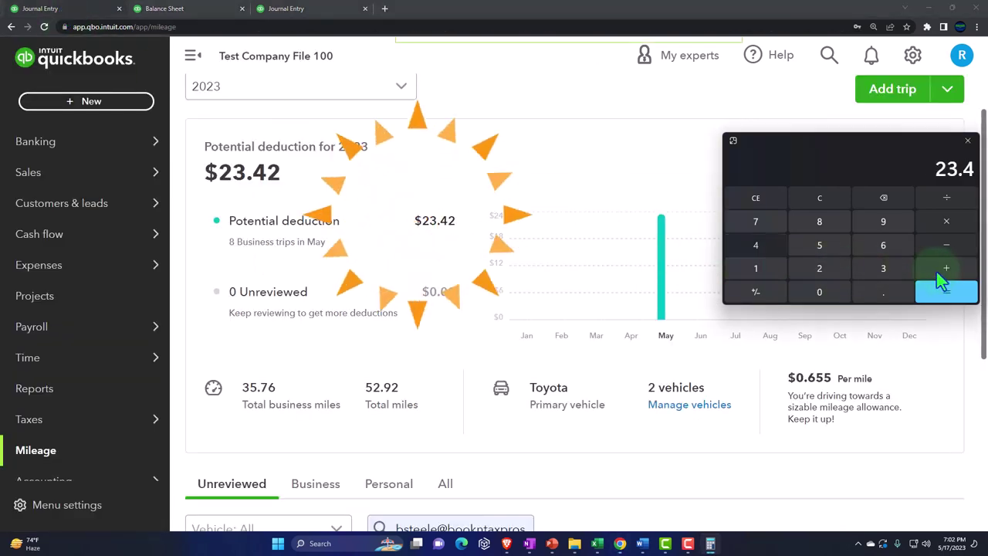
{"action": "left_click", "coordinate": [936, 272]}
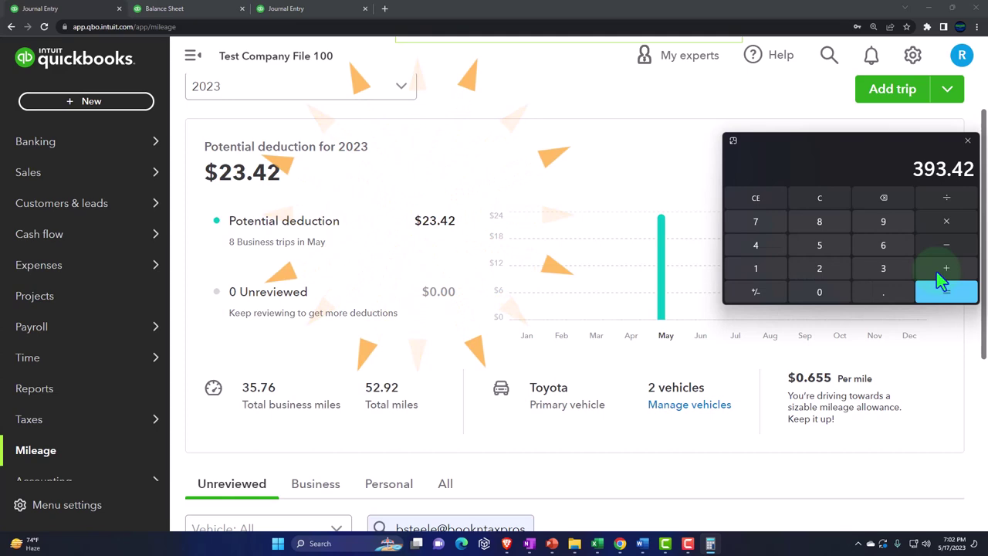
Return to the Profit and Loss report, rerun it with Total Only columns and examine the Auto Expense accounts
{"action": "left_click", "coordinate": [307, 8]}
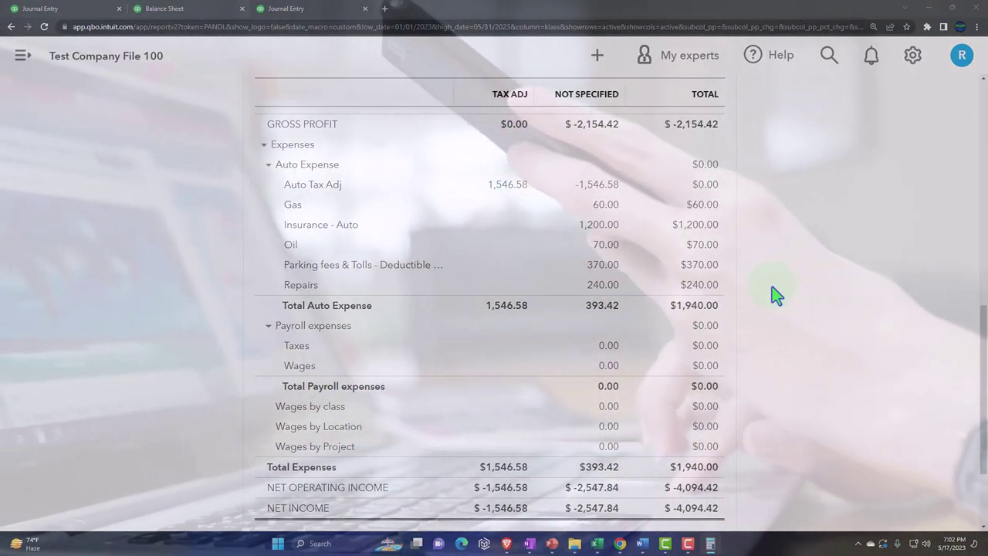
{"action": "left_click", "coordinate": [775, 295]}
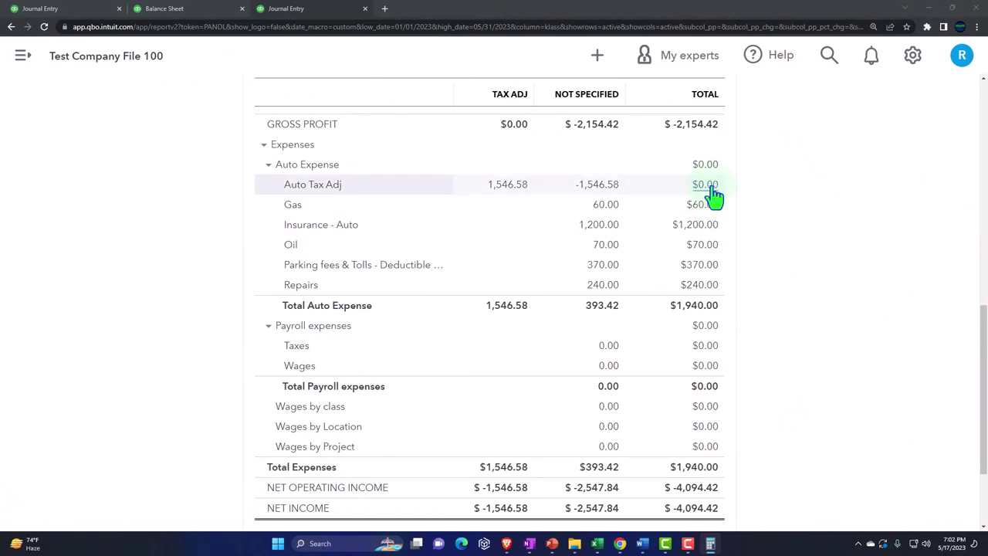
{"action": "key", "text": "ctrl+plus"}
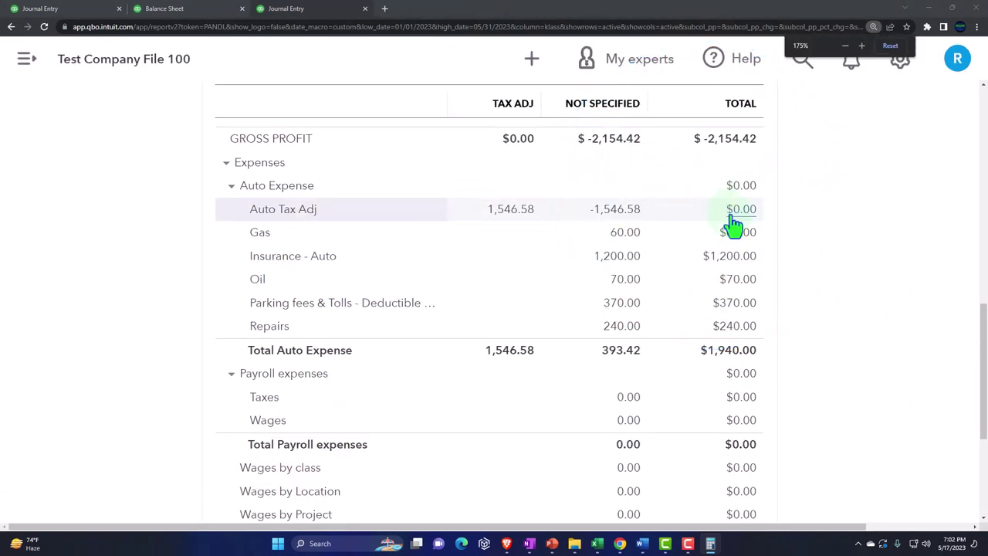
{"action": "scroll", "coordinate": [154, 278], "scroll_direction": "up", "scroll_amount": 10}
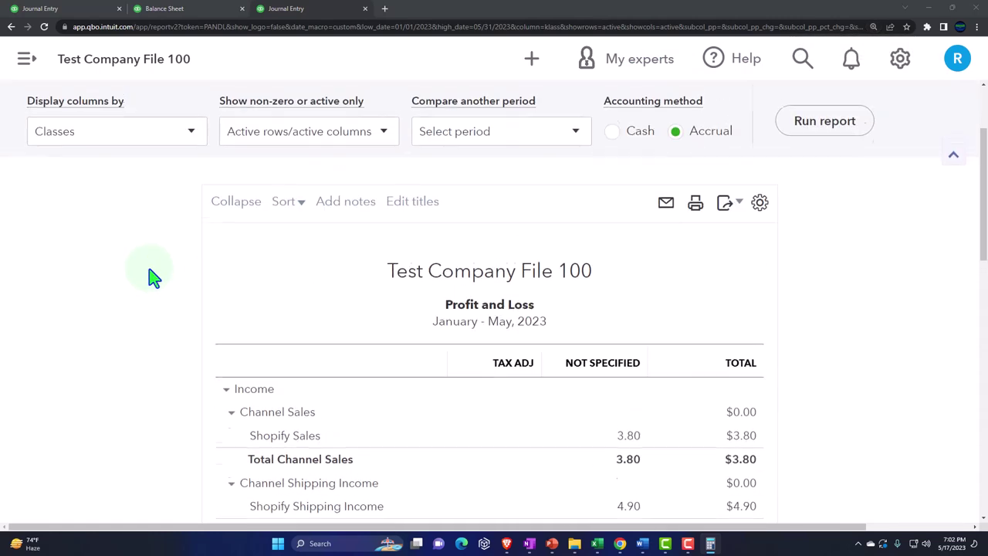
{"action": "left_click", "coordinate": [180, 276]}
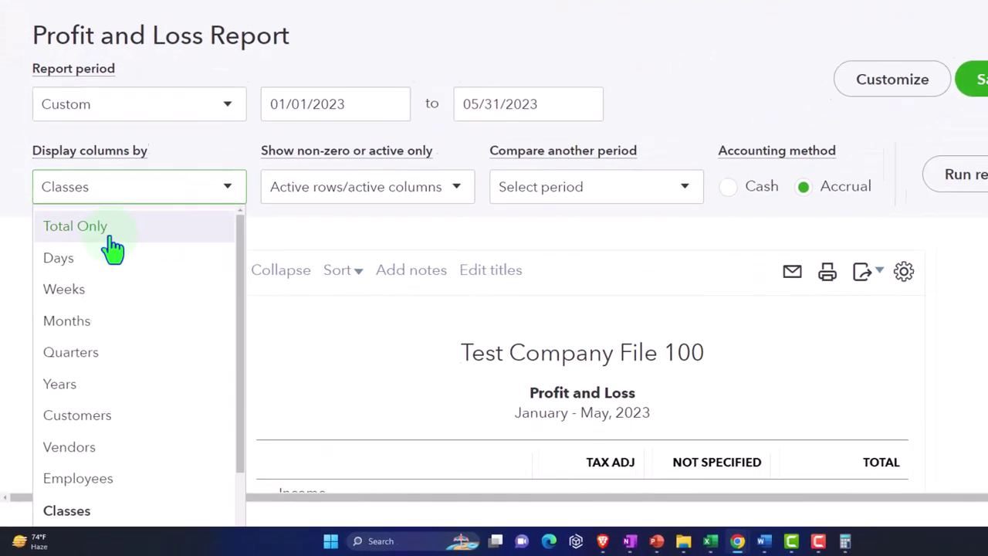
{"action": "left_click", "coordinate": [93, 283]}
{"action": "left_click", "coordinate": [869, 235]}
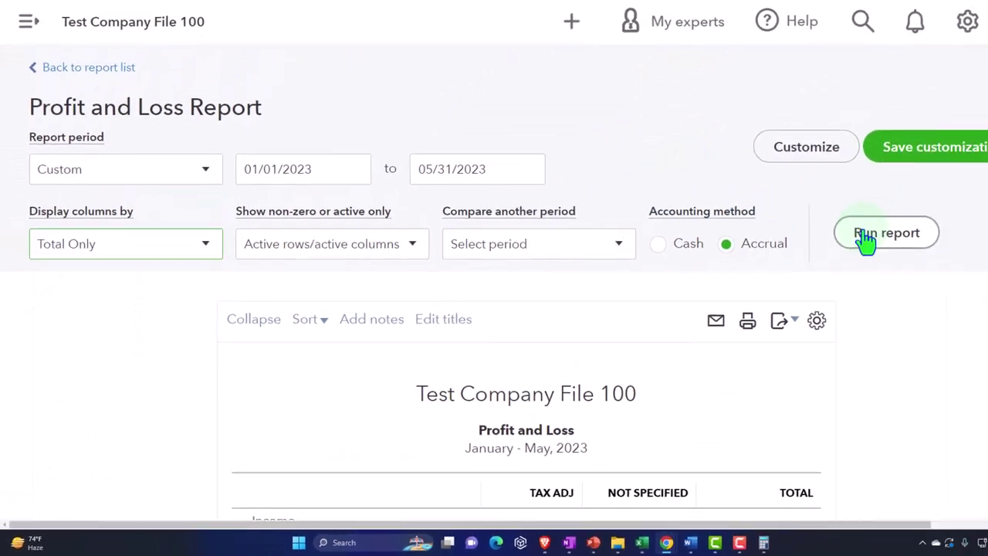
{"action": "scroll", "coordinate": [855, 386], "scroll_direction": "down", "scroll_amount": 3}
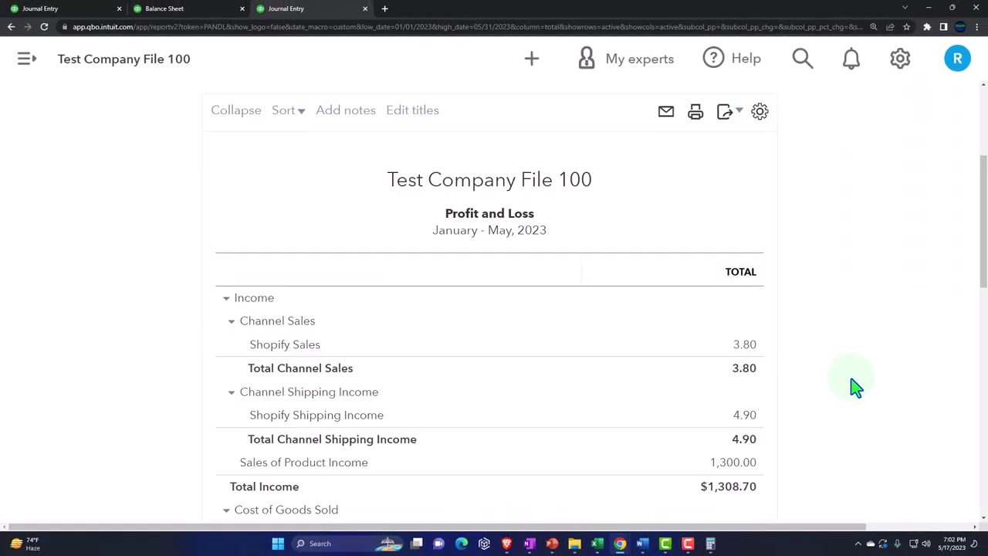
{"action": "scroll", "coordinate": [855, 386], "scroll_direction": "down", "scroll_amount": 6}
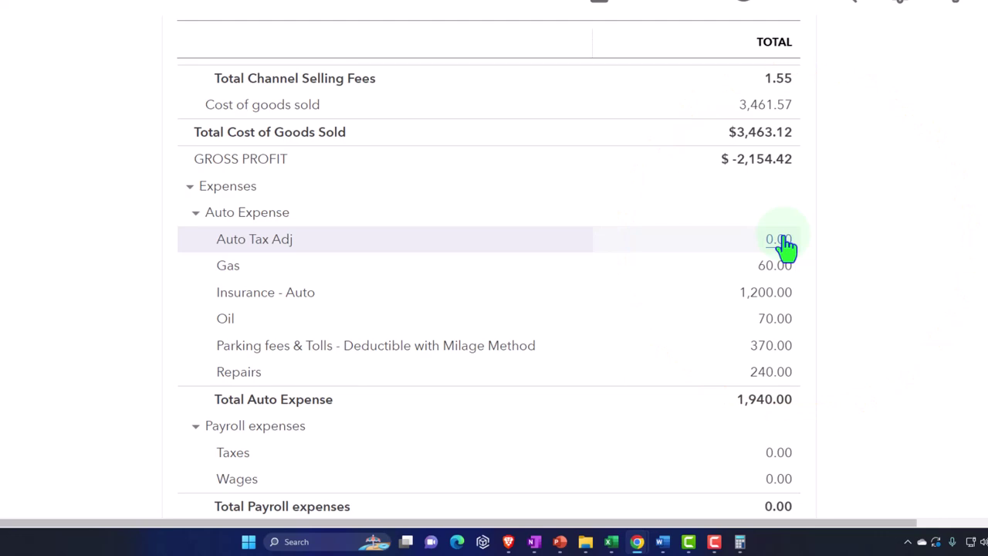
Rerun the Profit and Loss report with columns by Classes and examine the Auto Expense and Net Income amounts per class
{"action": "scroll", "coordinate": [385, 302], "scroll_direction": "up", "scroll_amount": 10}
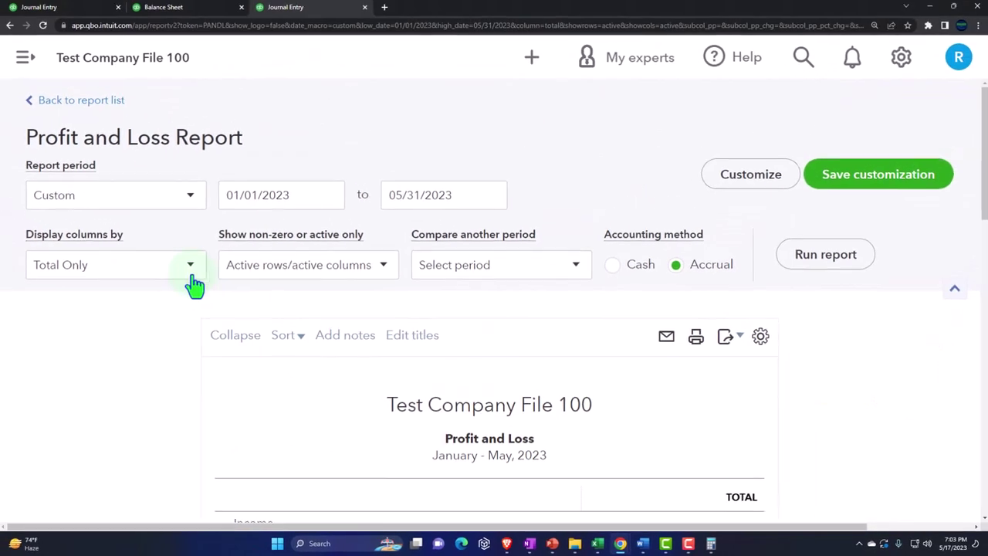
{"action": "left_click", "coordinate": [190, 274]}
{"action": "scroll", "coordinate": [171, 343], "scroll_direction": "down", "scroll_amount": 2}
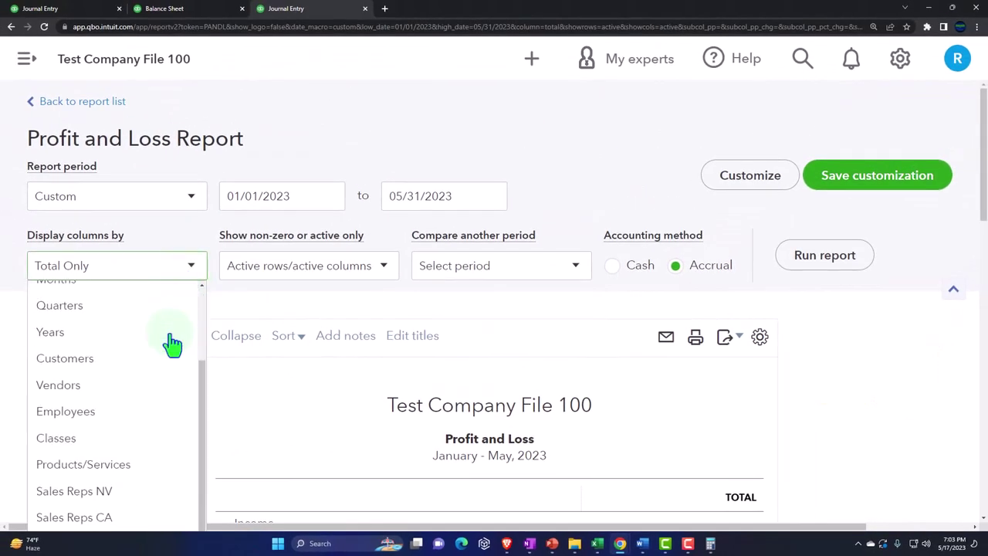
{"action": "left_click", "coordinate": [108, 438]}
{"action": "left_click", "coordinate": [834, 253]}
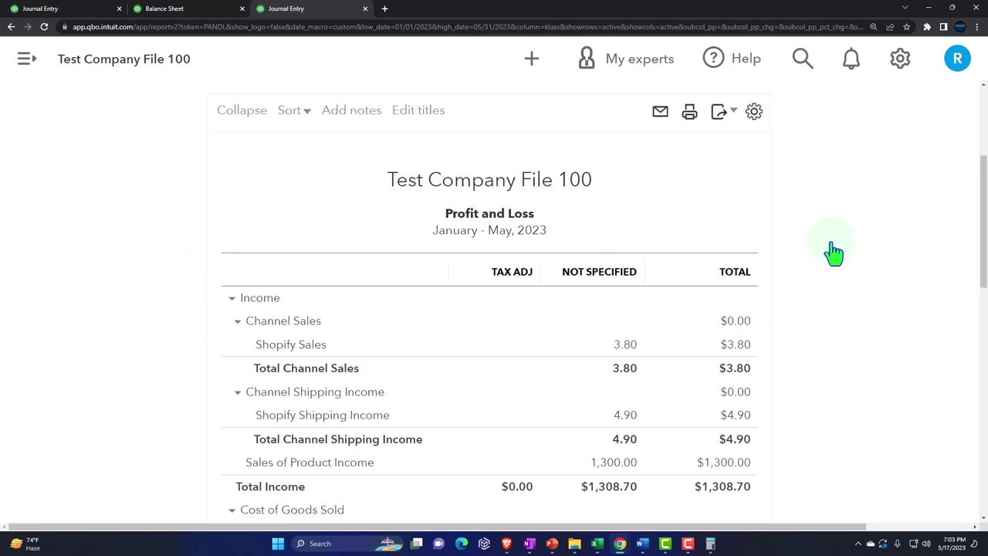
{"action": "scroll", "coordinate": [834, 252], "scroll_direction": "down", "scroll_amount": 4}
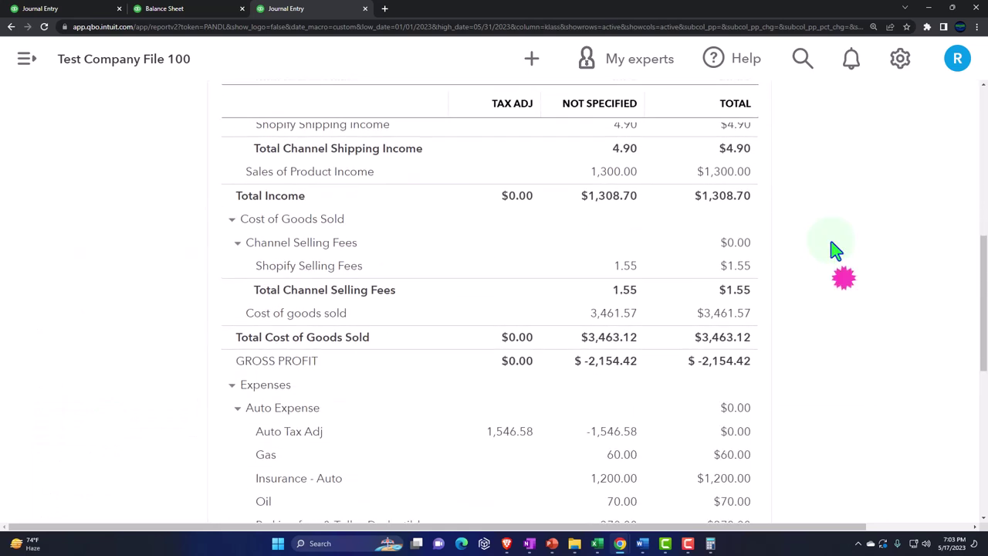
{"action": "scroll", "coordinate": [834, 252], "scroll_direction": "down", "scroll_amount": 3}
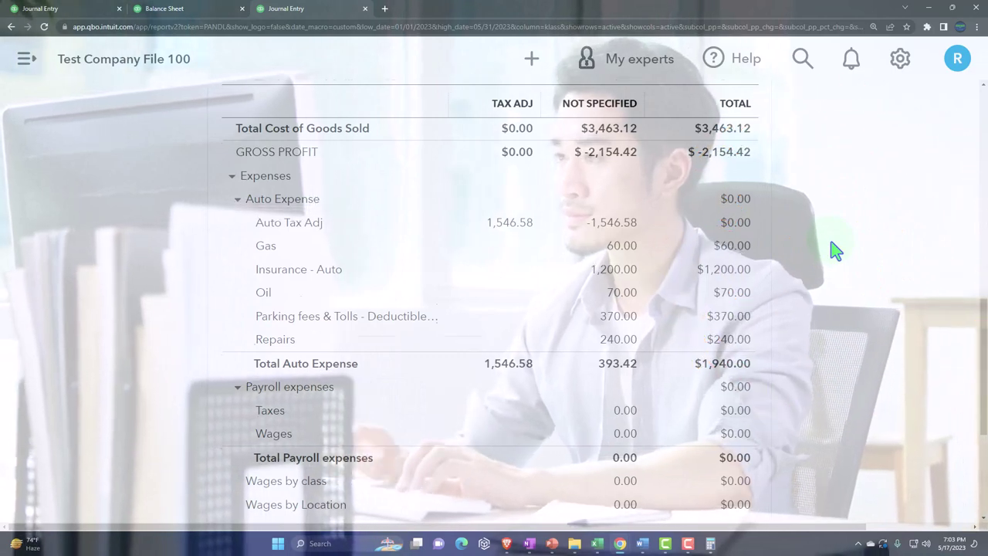
{"action": "scroll", "coordinate": [834, 249], "scroll_direction": "down", "scroll_amount": 3}
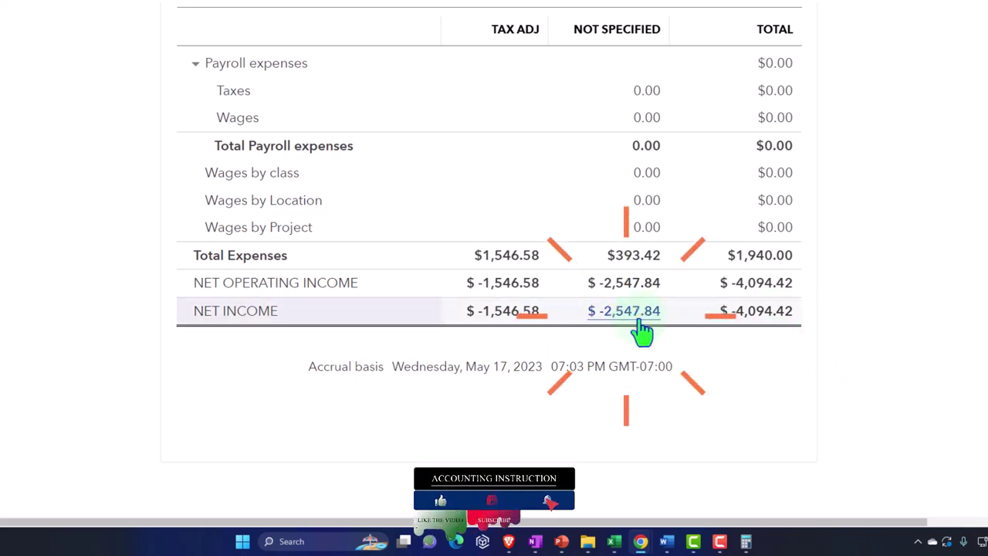
{"action": "scroll", "coordinate": [643, 331], "scroll_direction": "up", "scroll_amount": 10}
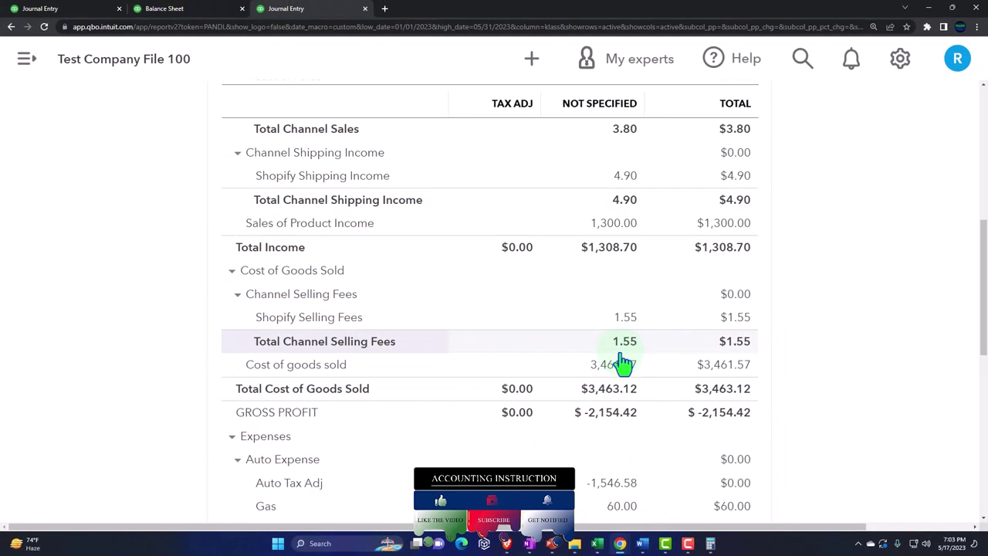
{"action": "scroll", "coordinate": [622, 361], "scroll_direction": "down", "scroll_amount": 3}
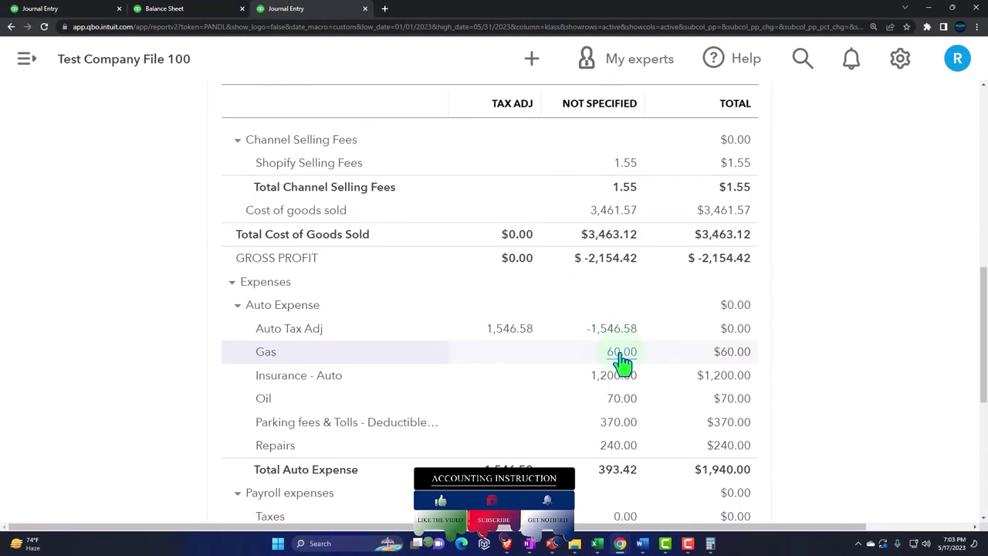